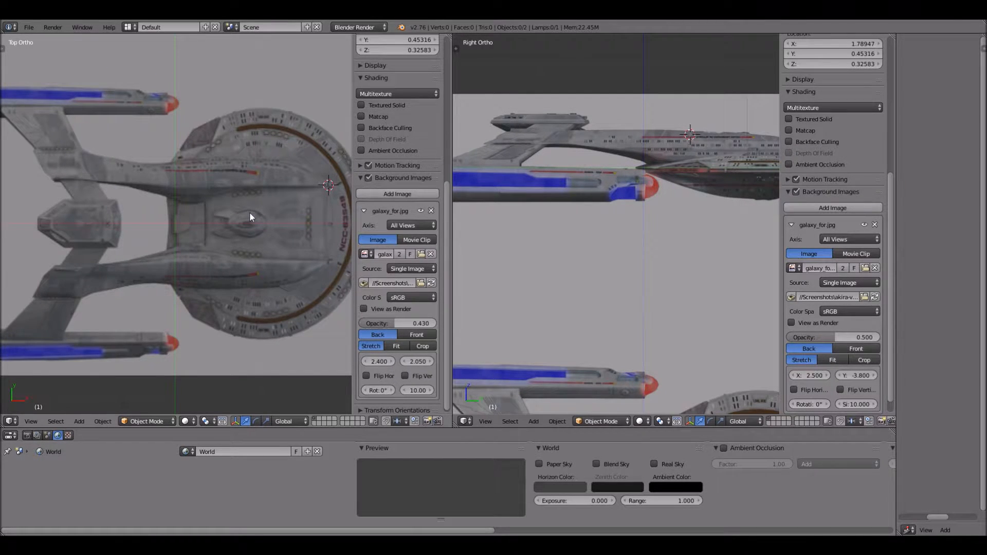
Examine how the starship's top and side reference images line up with the axes in the two orthographic views
scroll(250, 217, "down", 1)
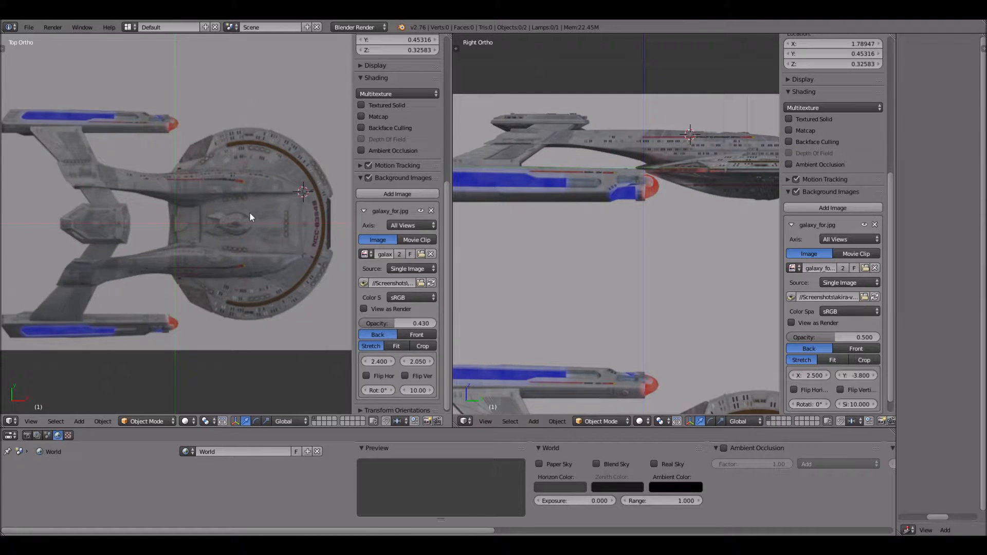
scroll(250, 212, "down", 1)
scroll(250, 218, "up", 1)
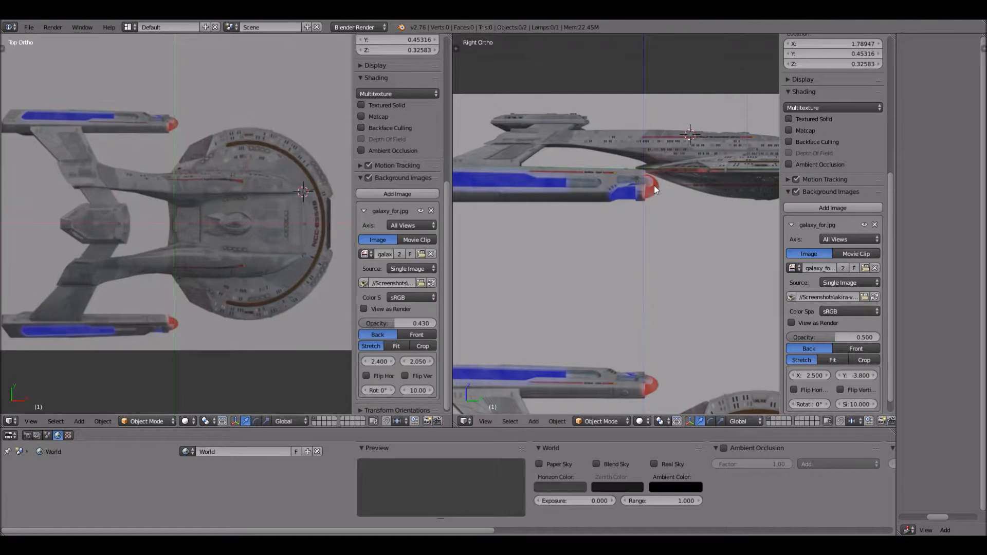
scroll(638, 195, "up", 1)
scroll(637, 193, "down", 2)
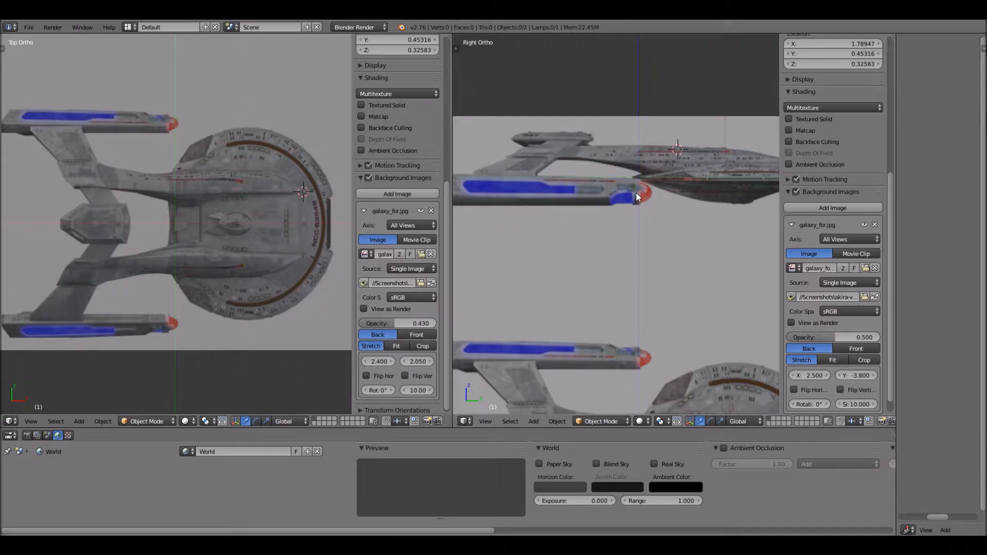
scroll(624, 178, "down", 2)
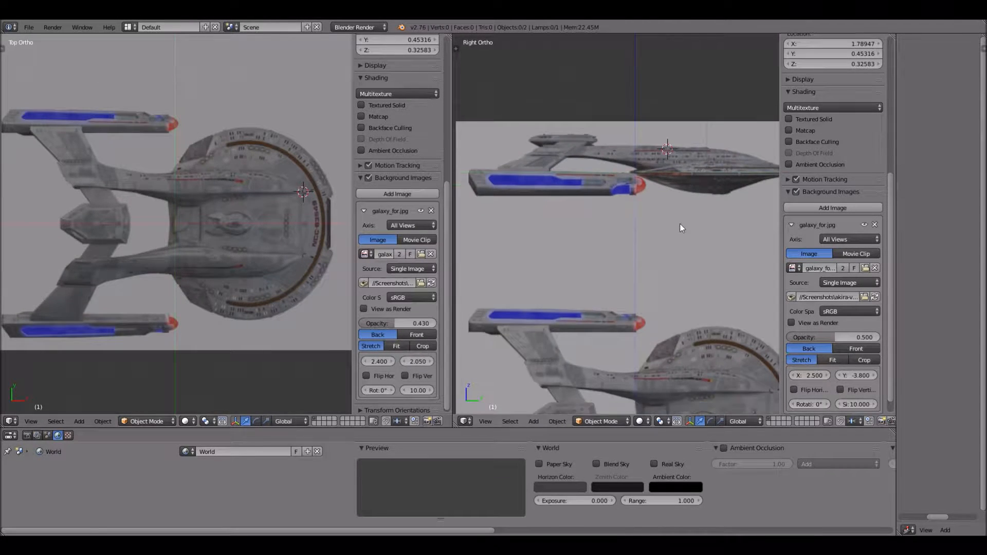
scroll(679, 224, "up", 4)
scroll(680, 224, "down", 1)
scroll(674, 159, "down", 1)
middle_click_drag(674, 221, 672, 300, "shift")
scroll(671, 300, "up", 1)
scroll(671, 300, "down", 3)
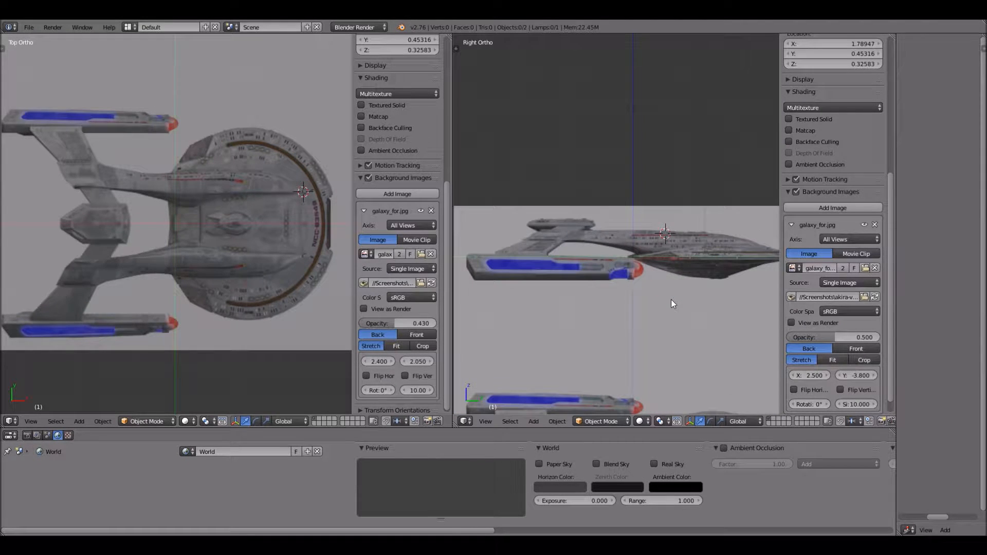
scroll(674, 302, "up", 3)
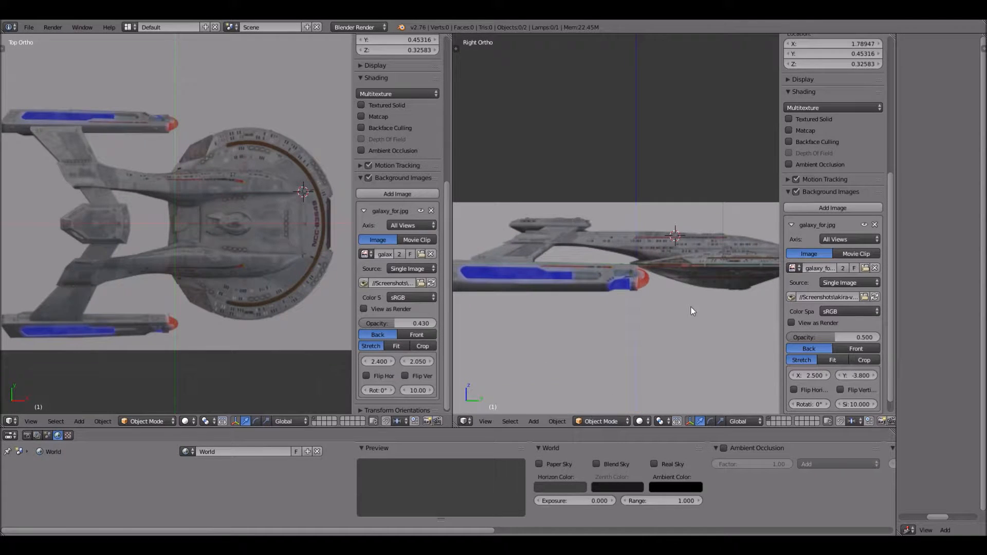
scroll(674, 291, "down", 2)
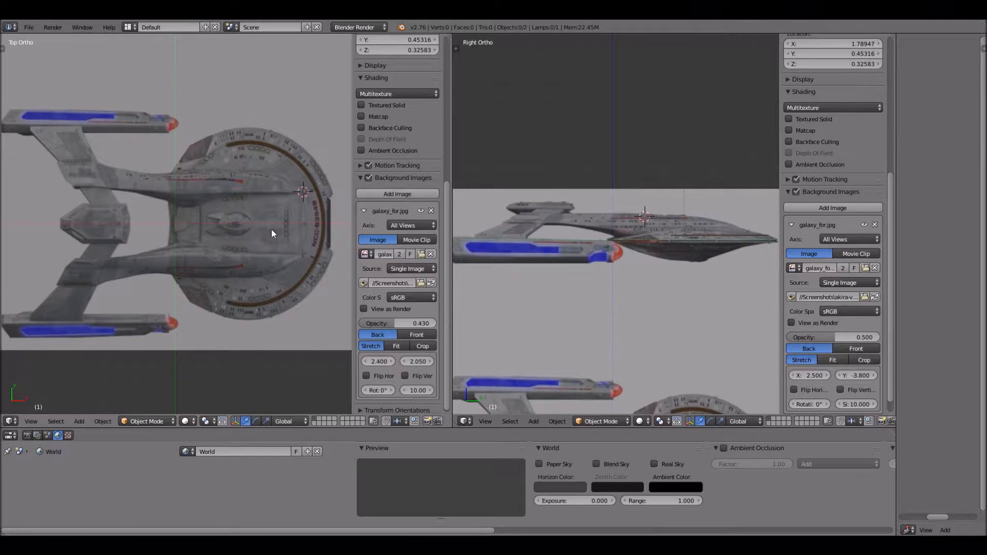
middle_click_drag(269, 230, 278, 229, "shift")
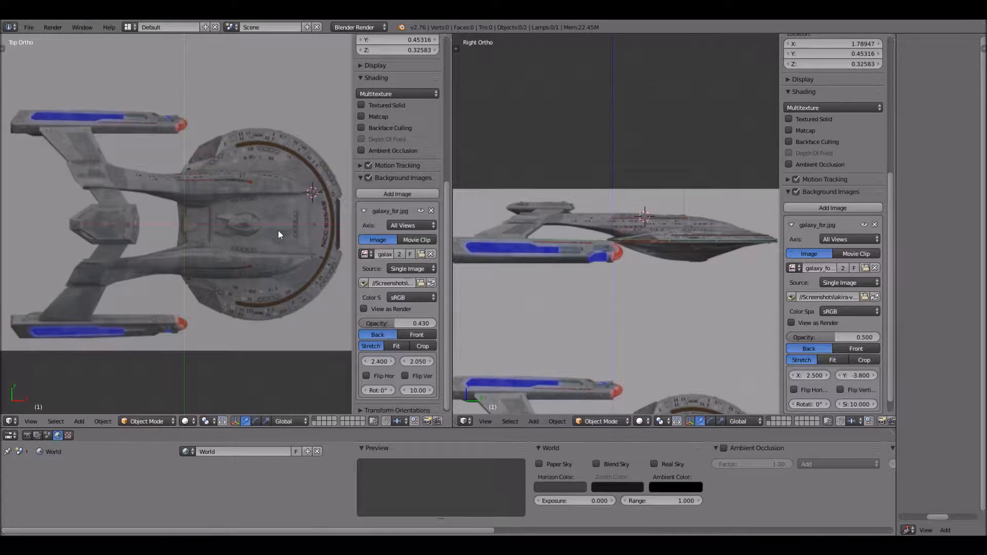
scroll(279, 231, "up", 1)
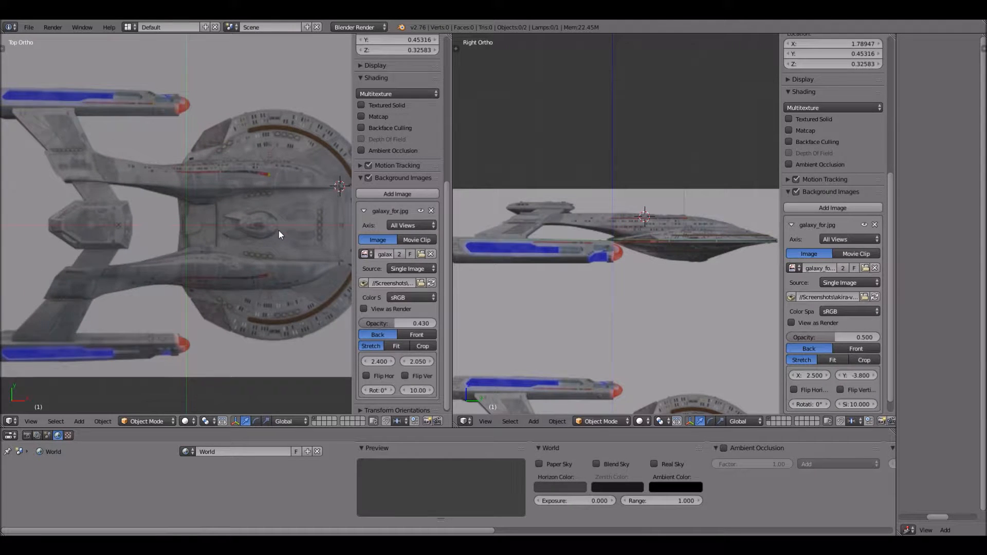
scroll(278, 230, "down", 1)
scroll(279, 230, "down", 1)
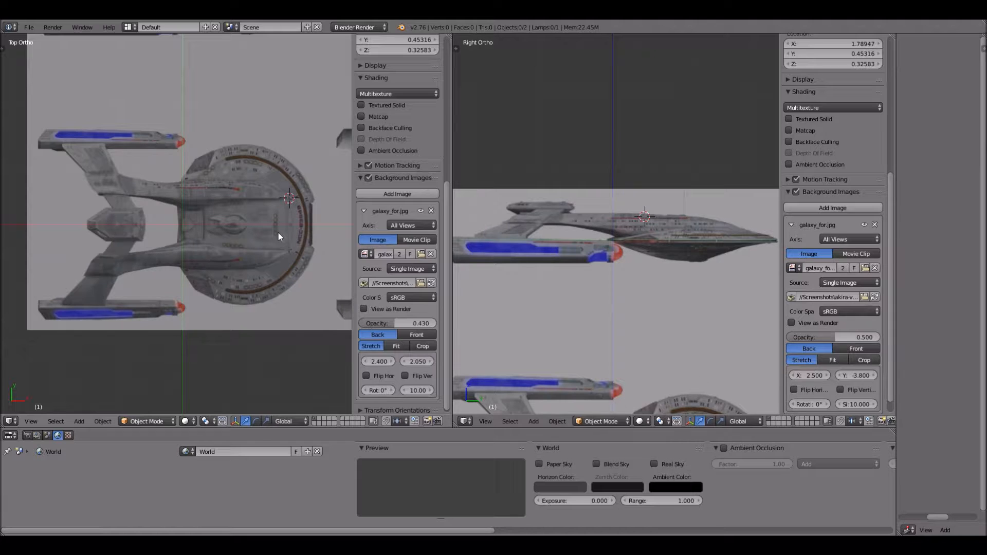
scroll(279, 232, "up", 1)
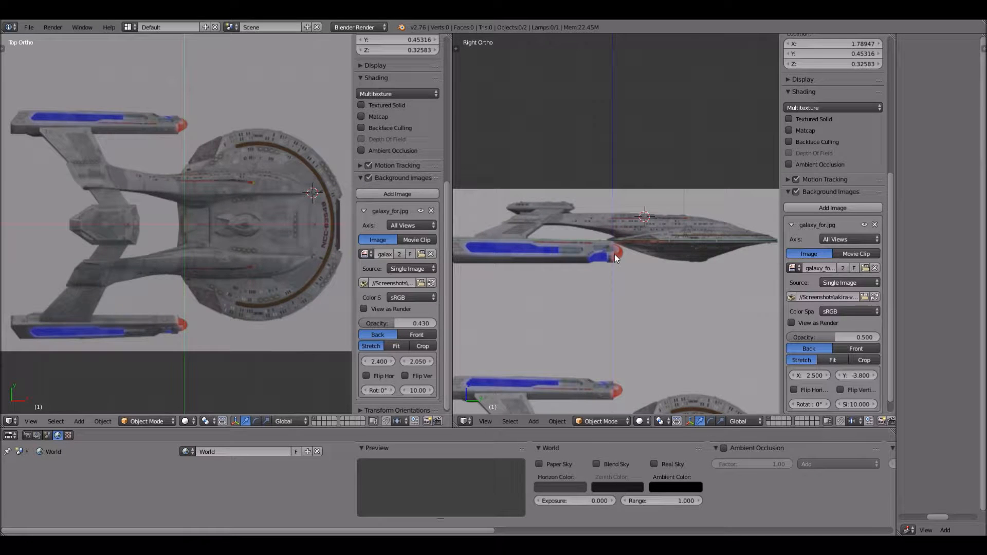
scroll(615, 254, "down", 1)
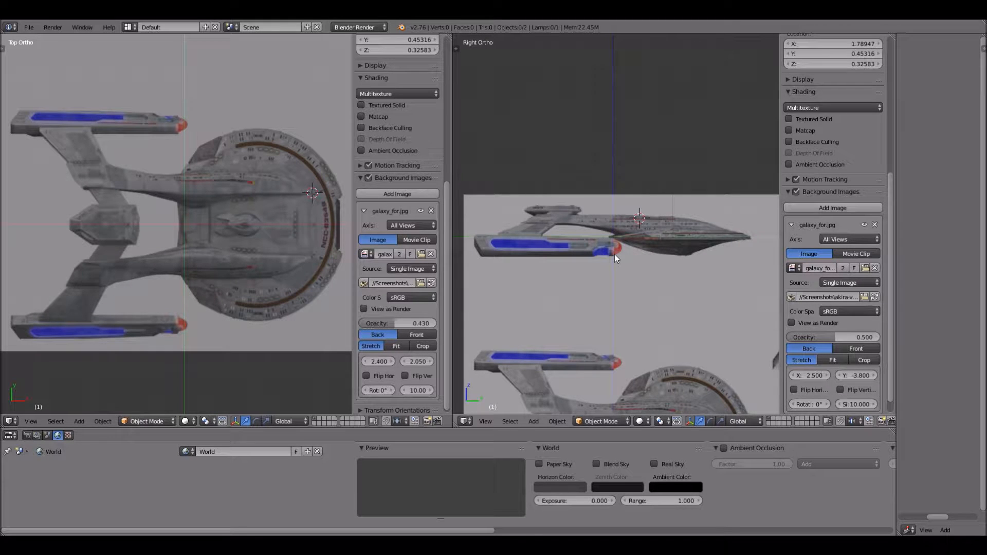
scroll(587, 238, "up", 1)
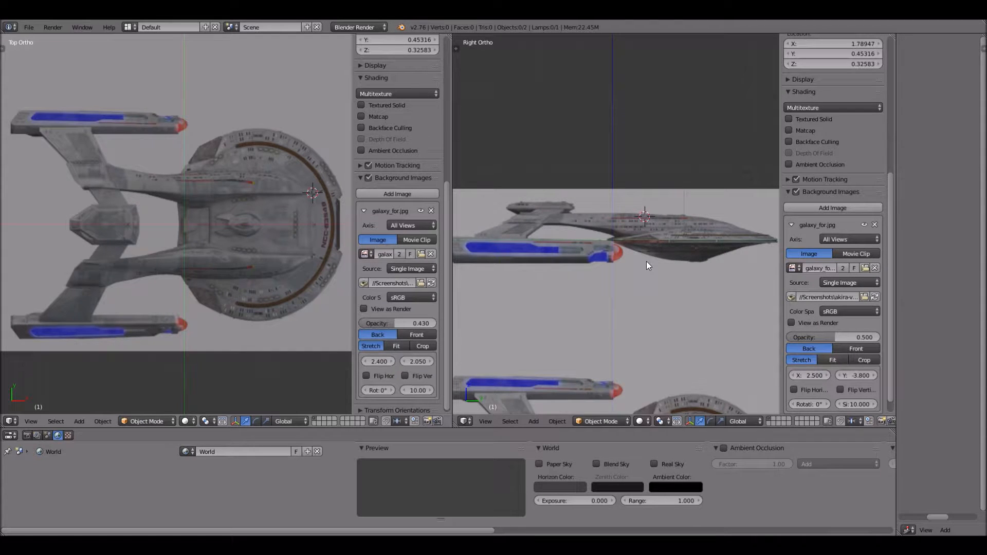
scroll(646, 262, "down", 1)
scroll(647, 262, "up", 1)
scroll(665, 228, "down", 1)
scroll(576, 202, "up", 1)
scroll(196, 213, "up", 1)
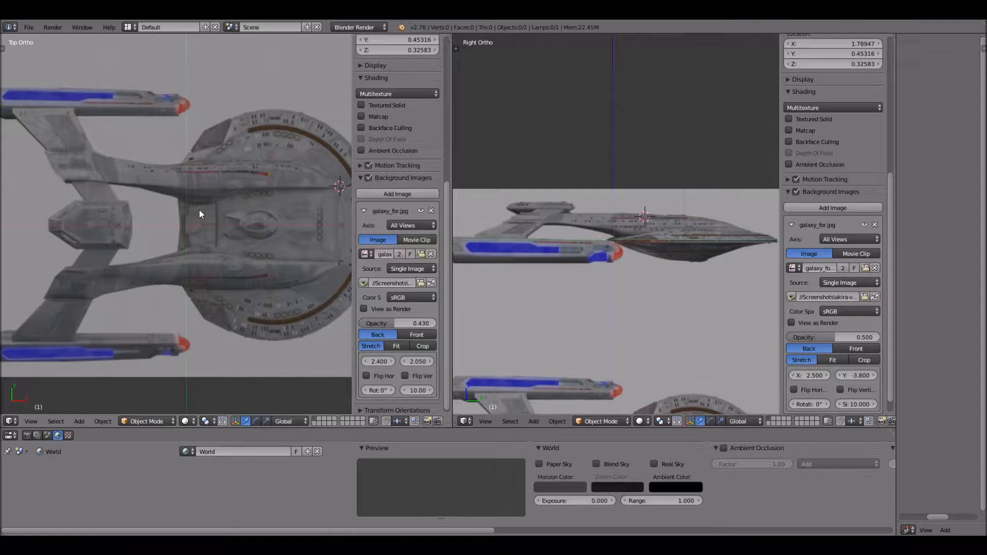
scroll(215, 207, "down", 1)
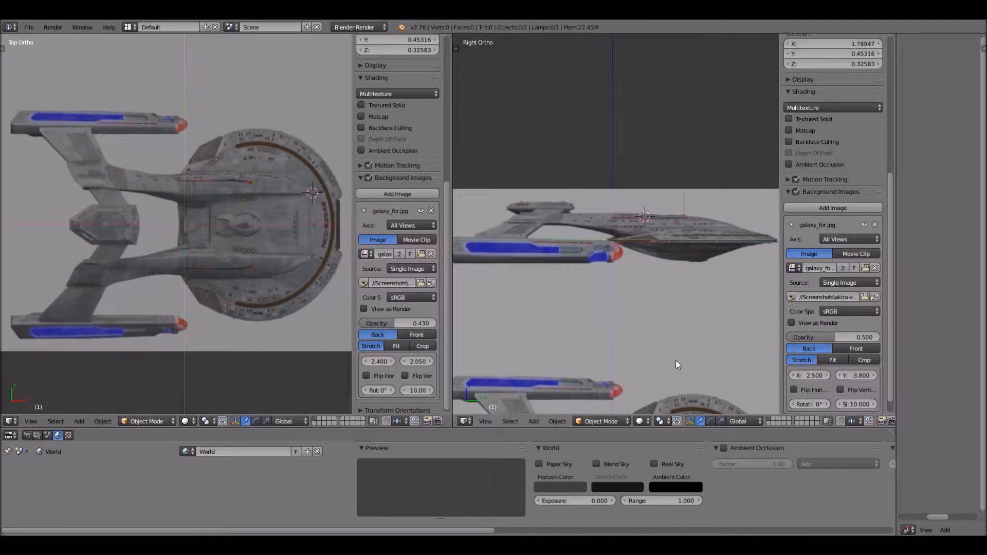
Inspect the complete reference sheet in the Right Ortho view, including the ship's front, rear and underside drawings and side profile
scroll(673, 360, "down", 3)
scroll(673, 357, "down", 1)
scroll(682, 314, "down", 1)
middle_click_drag(690, 320, 613, 261, "shift")
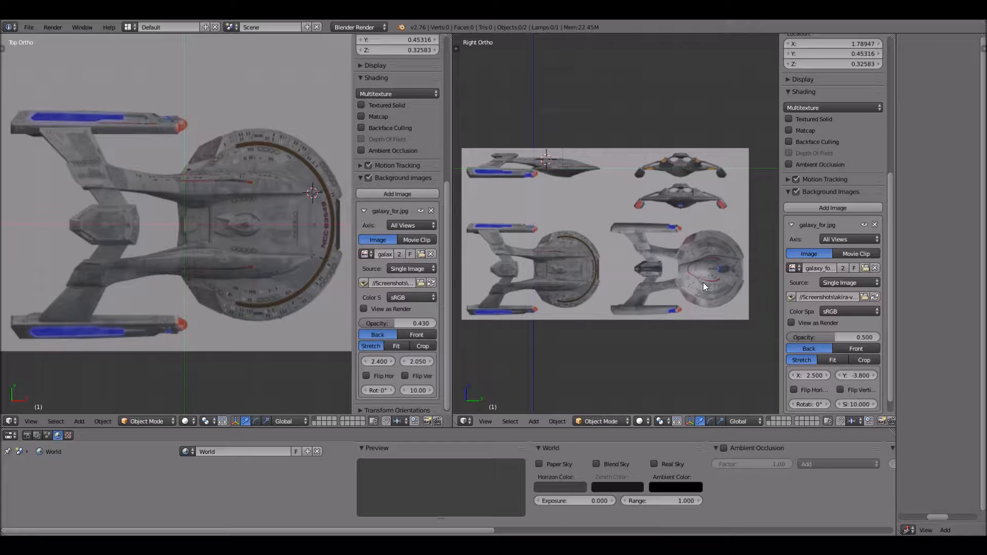
scroll(703, 283, "up", 1)
scroll(244, 224, "up", 3)
scroll(246, 224, "down", 3)
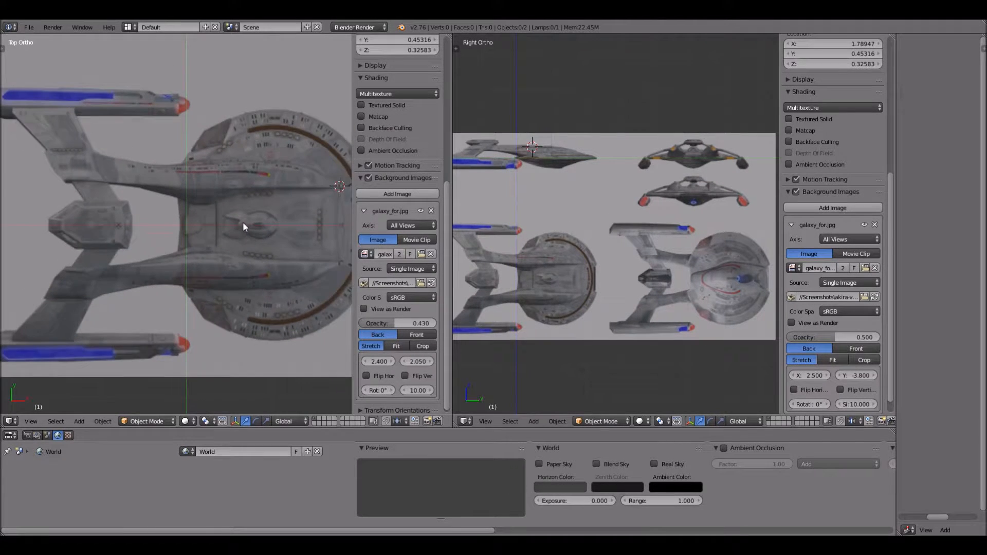
scroll(599, 212, "up", 1)
scroll(717, 277, "up", 2)
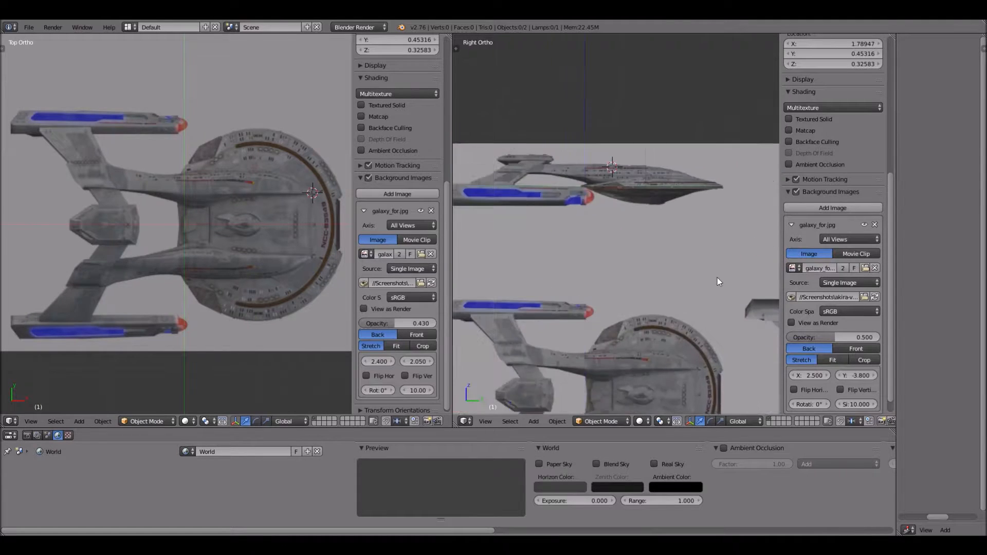
scroll(667, 295, "up", 2)
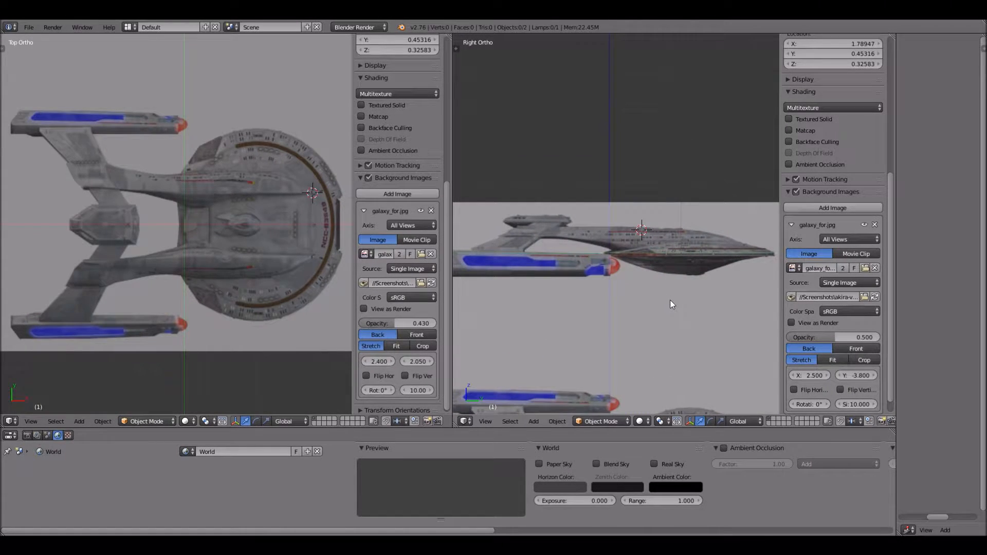
scroll(670, 300, "down", 1)
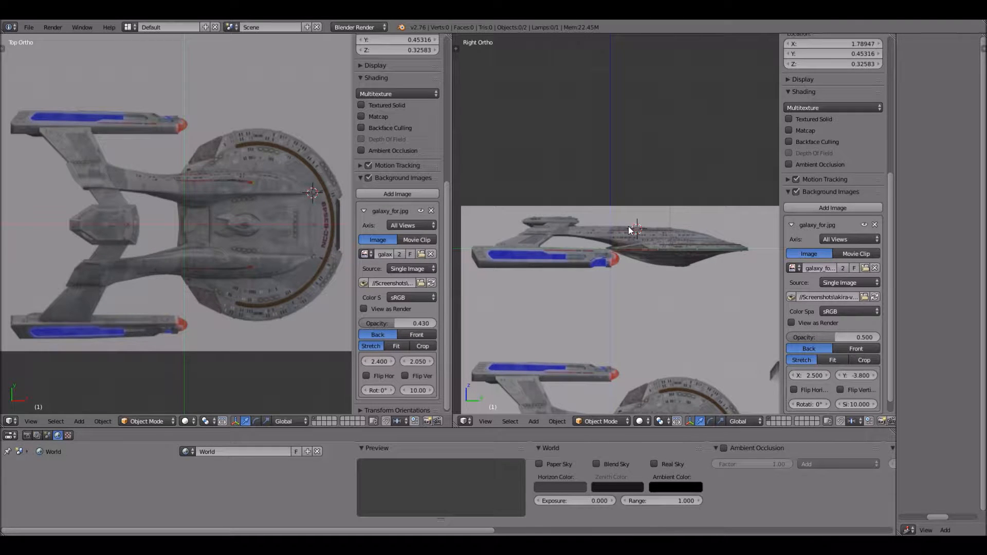
scroll(477, 224, "up", 1)
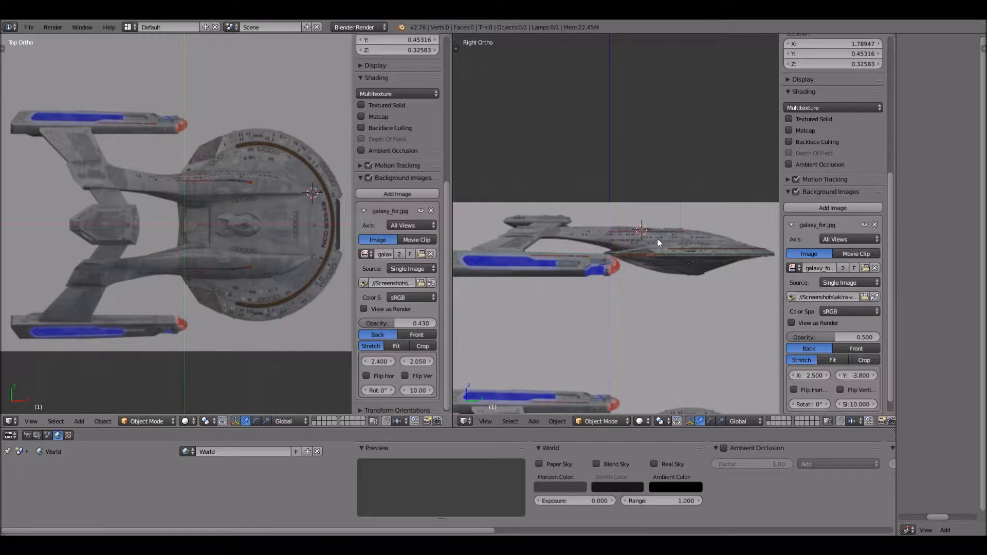
scroll(645, 259, "up", 4)
scroll(646, 260, "down", 6)
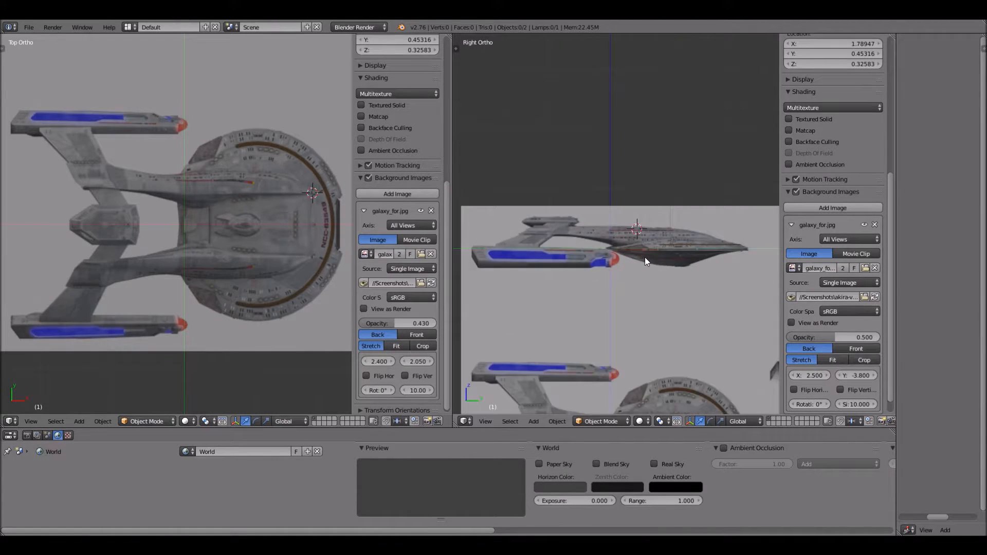
middle_click_drag(694, 332, 641, 302, "shift")
scroll(640, 298, "up", 4)
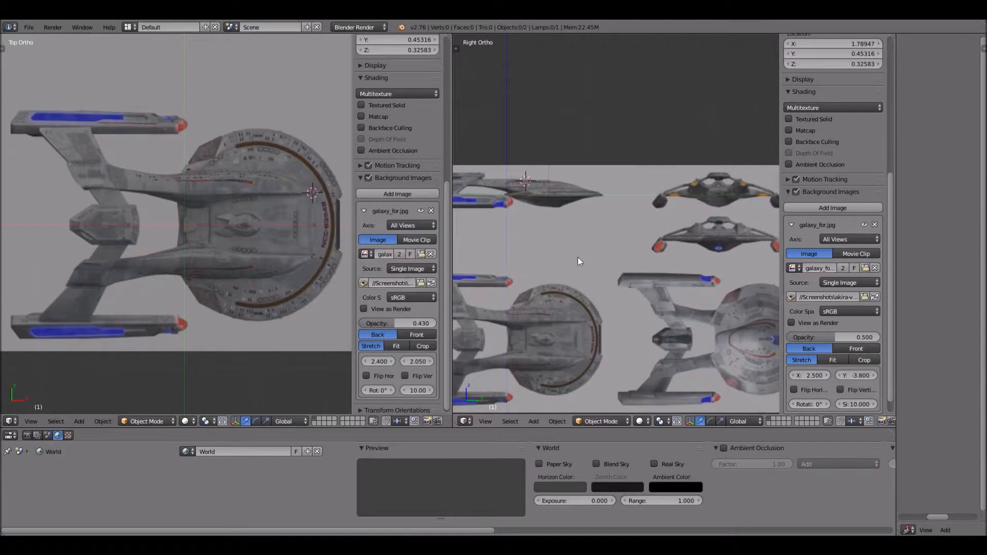
middle_click_drag(690, 290, 692, 290, "shift")
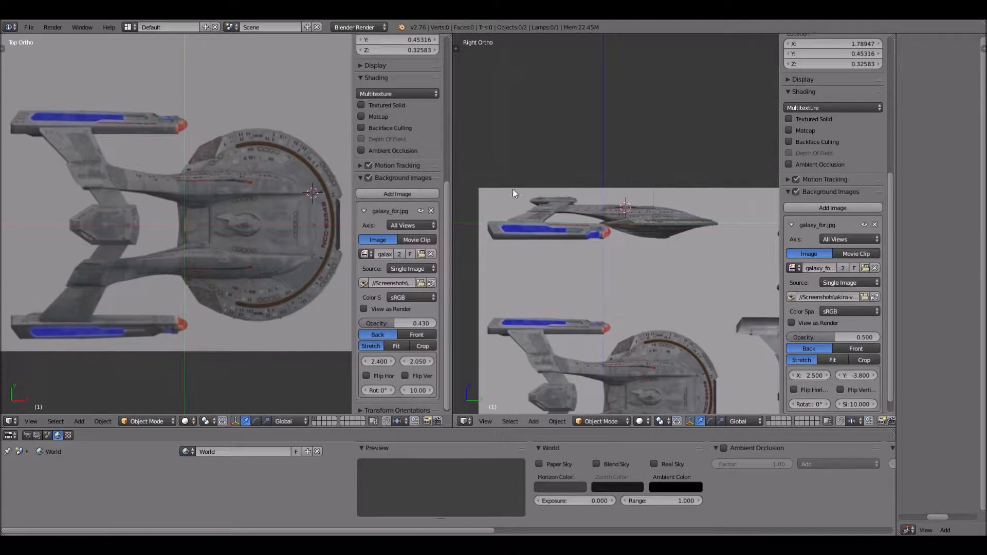
scroll(602, 258, "up", 2)
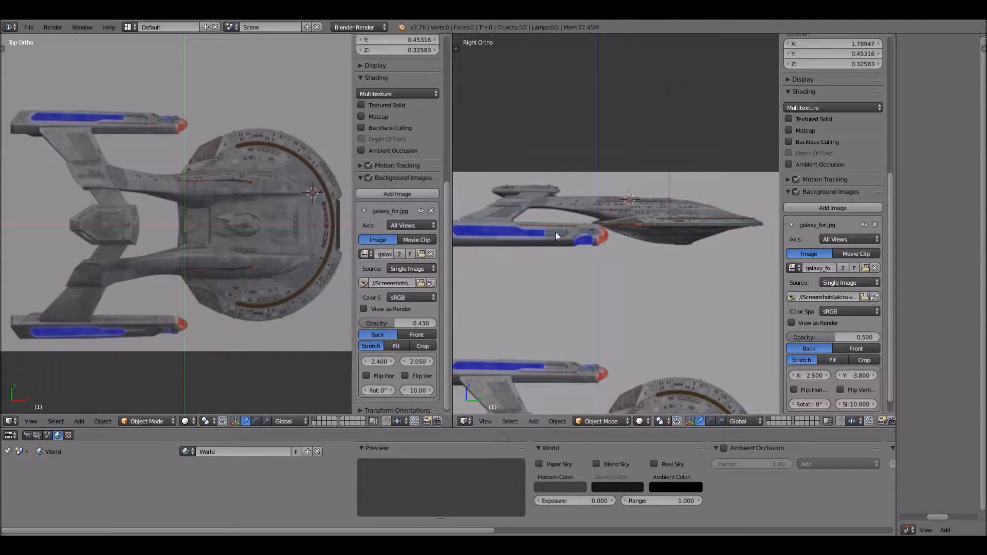
scroll(597, 227, "down", 1)
scroll(223, 205, "up", 1)
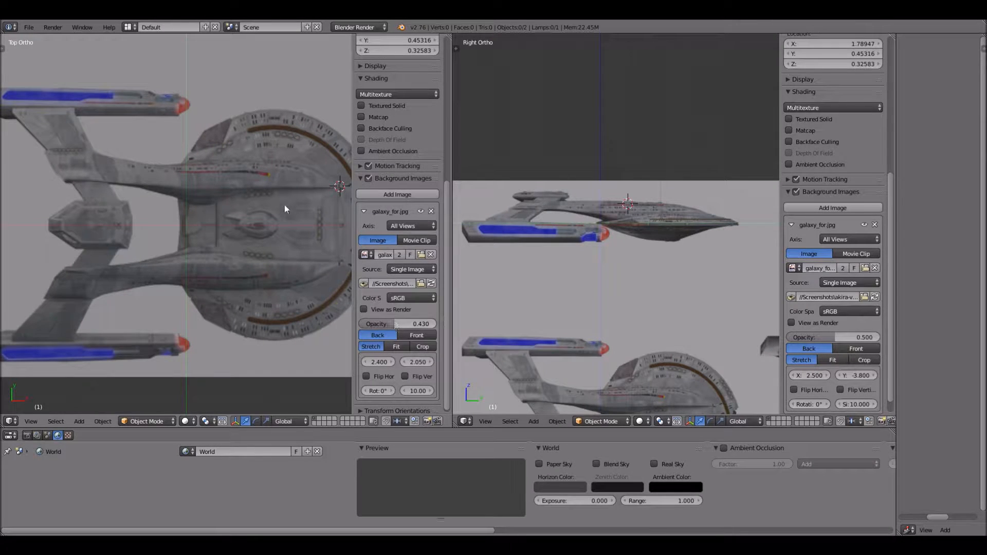
Collapse the properties sidebars of both 3D views to enlarge the visible reference images
left_click_drag(349, 162, 473, 164)
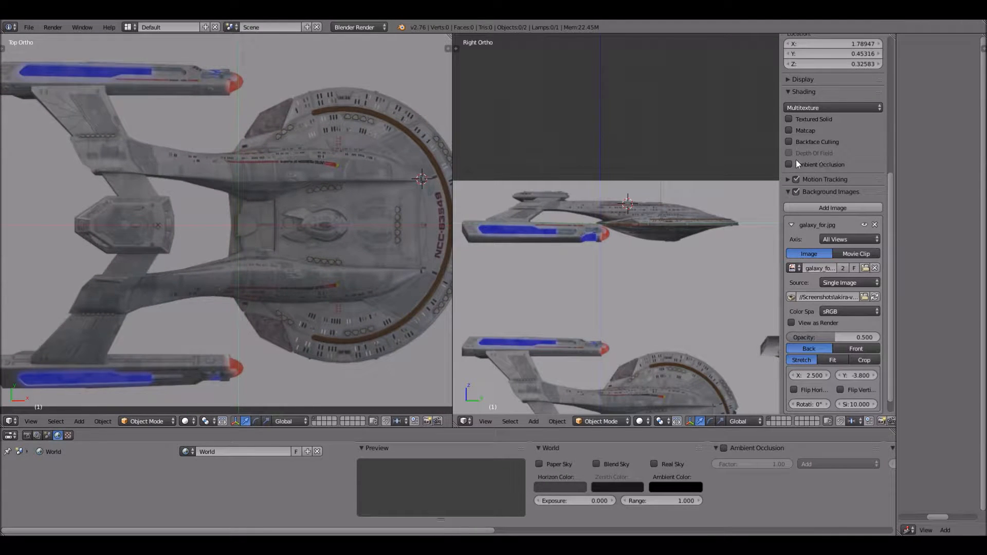
left_click_drag(780, 153, 887, 154)
scroll(359, 210, "down", 1)
left_click(103, 421)
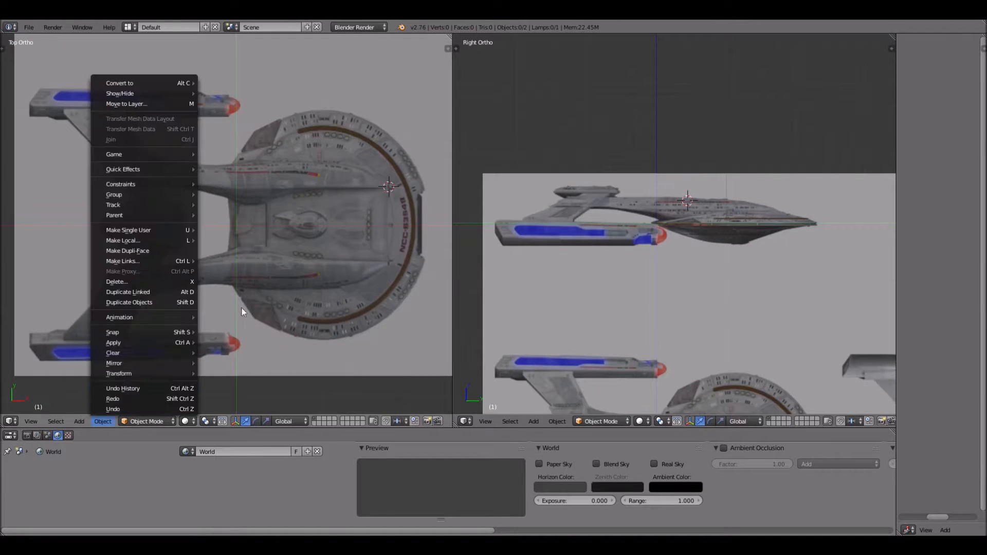
left_click(103, 421)
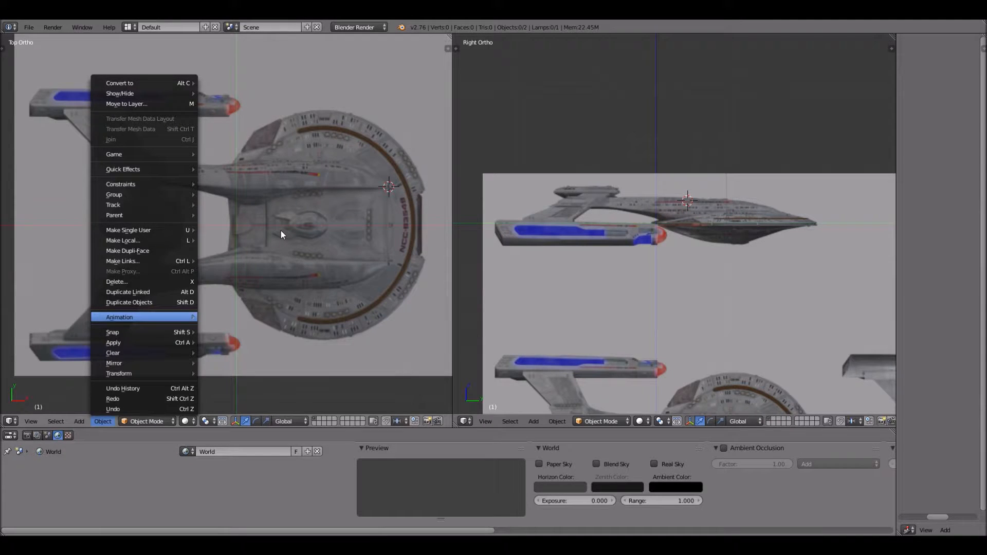
left_click(103, 421)
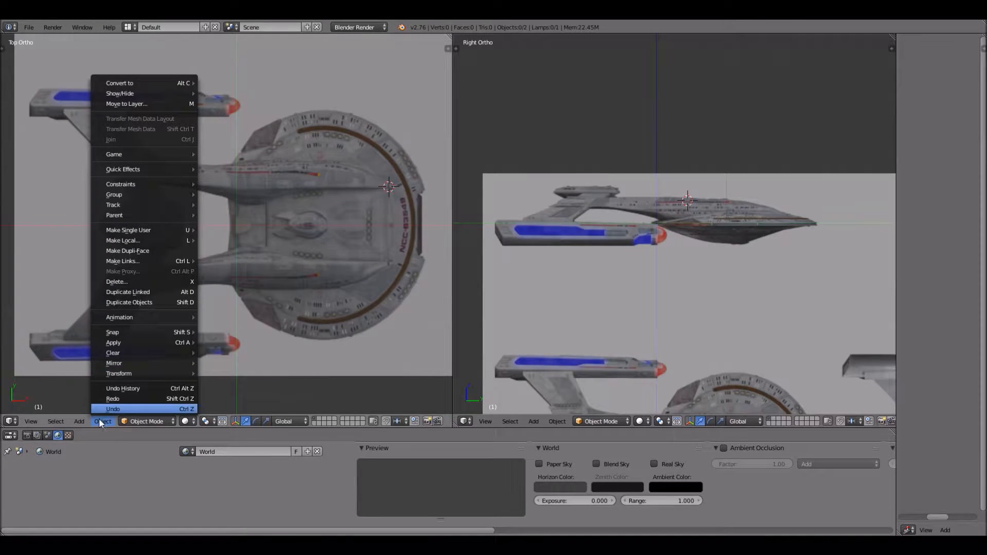
Add a mesh circle and move it about -0.8 in X and -0.5 in Y onto the saucer's centre in the Top view
left_click(79, 422)
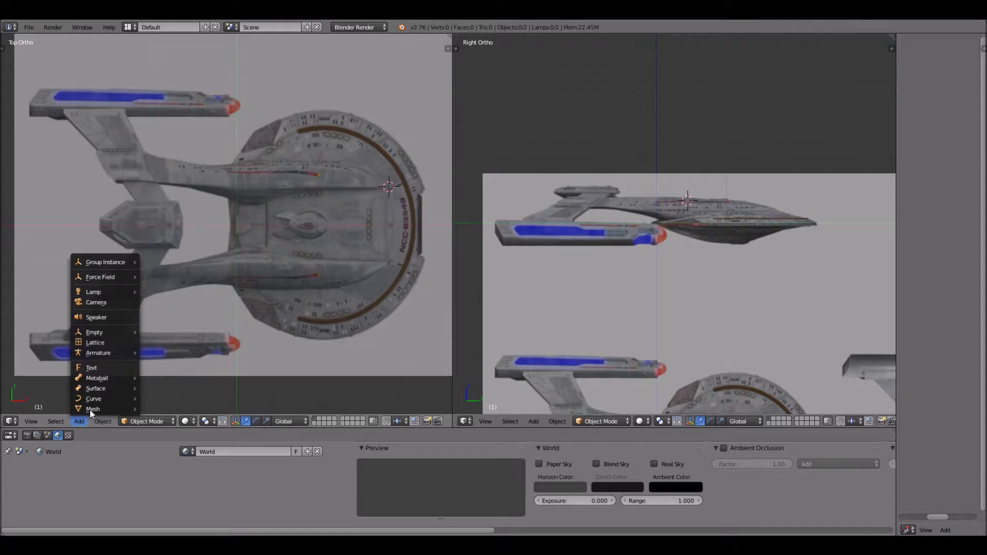
mouse_move(94, 409)
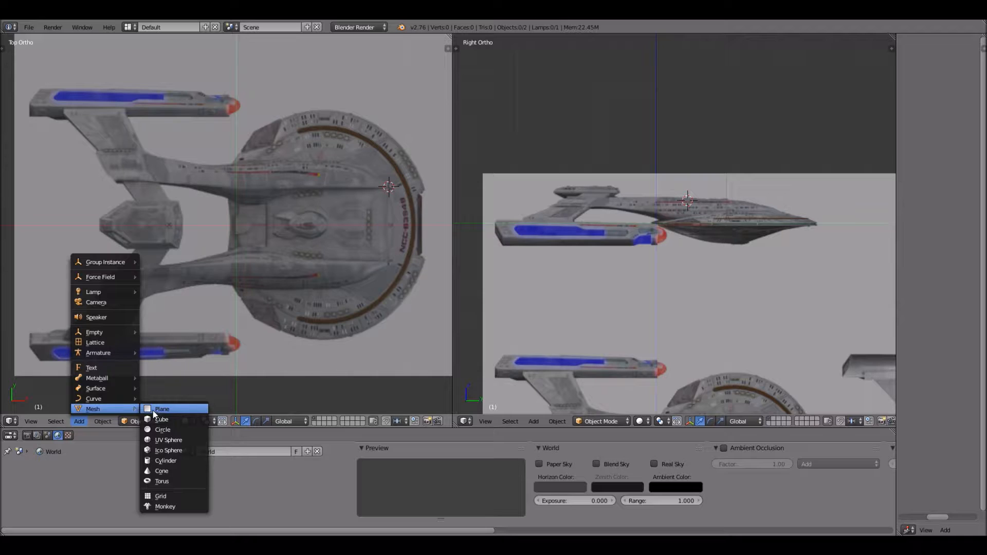
left_click(177, 431)
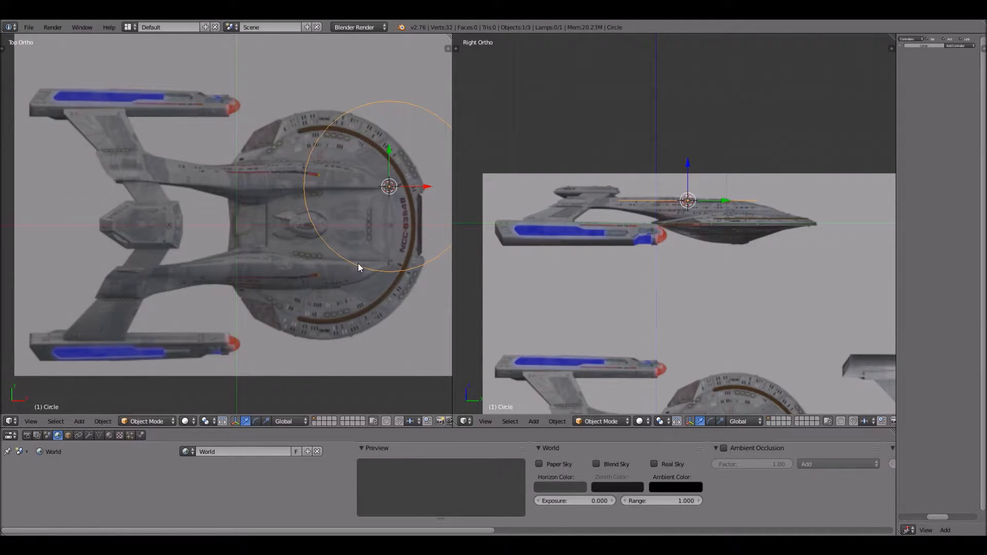
key("g")
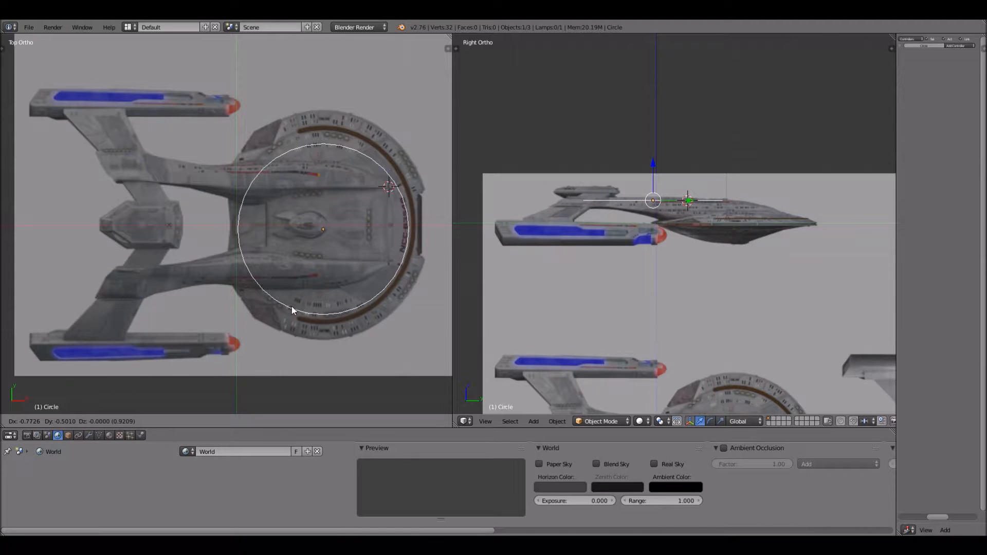
left_click(306, 303)
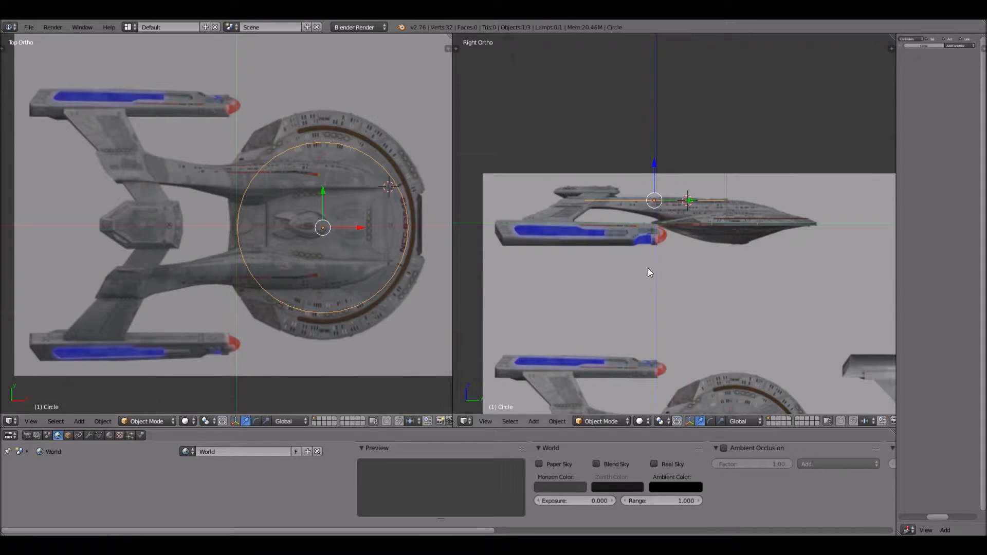
Move the circle about 1.1 in Y and -0.3 in Z onto the saucer's centre in the Right view
scroll(650, 269, "up", 3)
key("g")
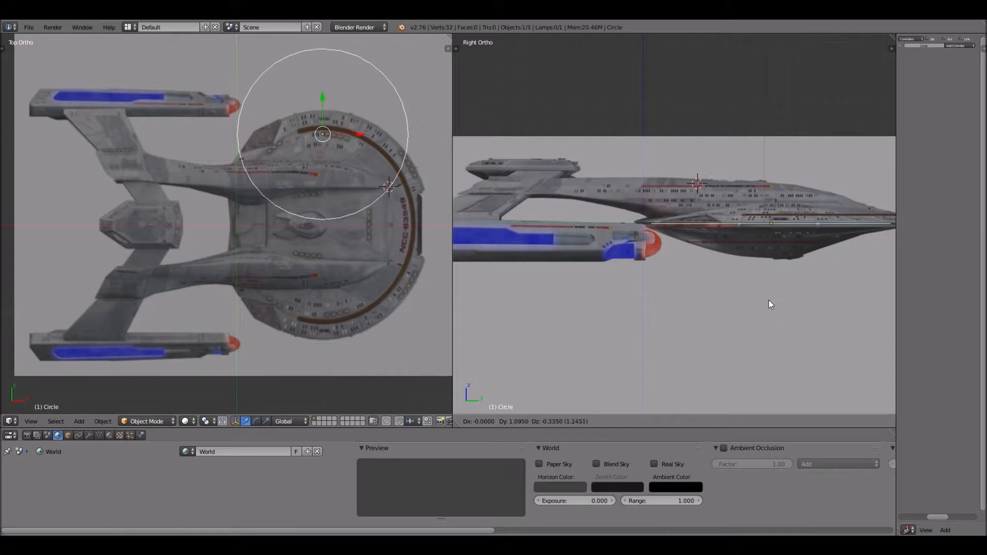
left_click(741, 300)
key("g")
key("y")
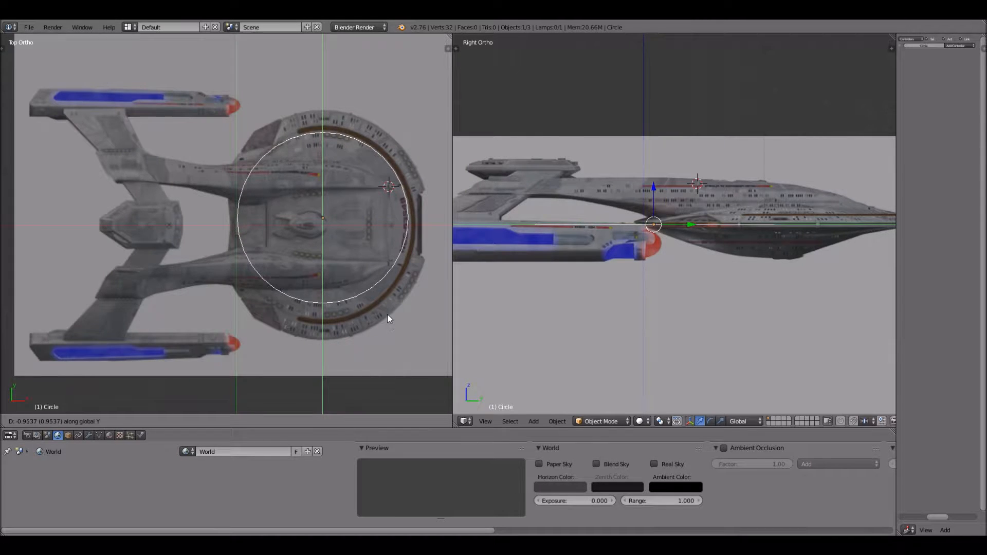
left_click(359, 277)
Show the Top view's properties sidebar and bring up its Background Images settings
scroll(361, 276, "down", 3)
scroll(397, 245, "up", 1)
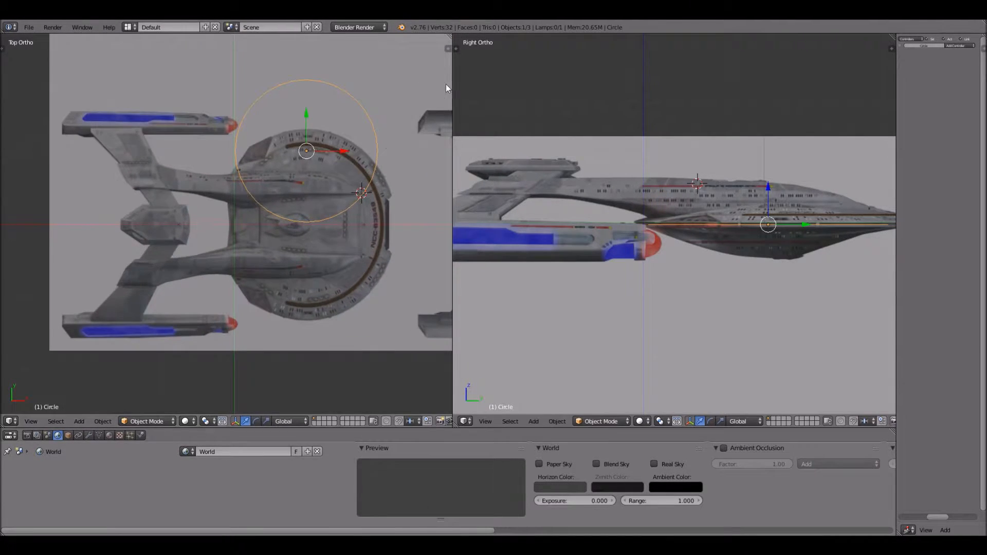
left_click(447, 48)
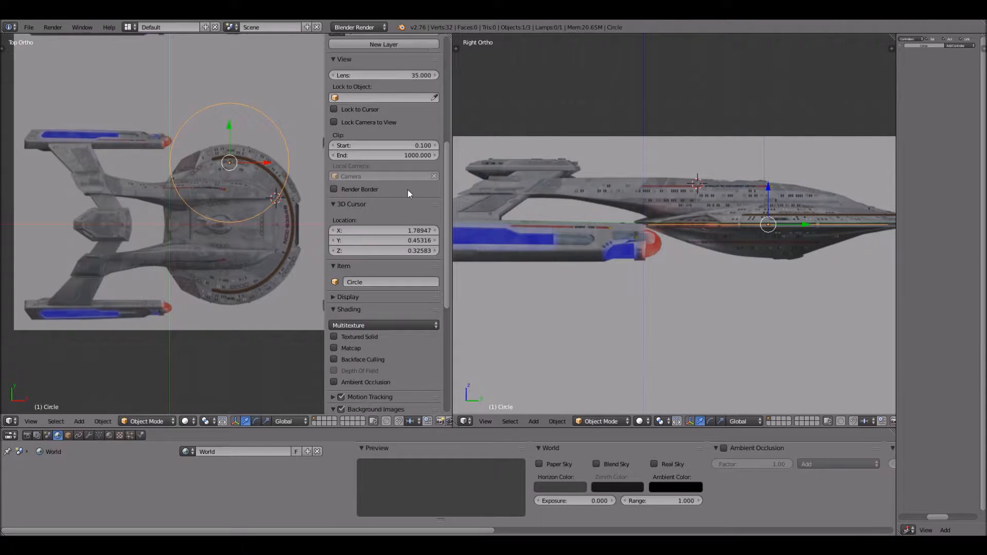
scroll(408, 190, "up", 8)
scroll(407, 193, "down", 17)
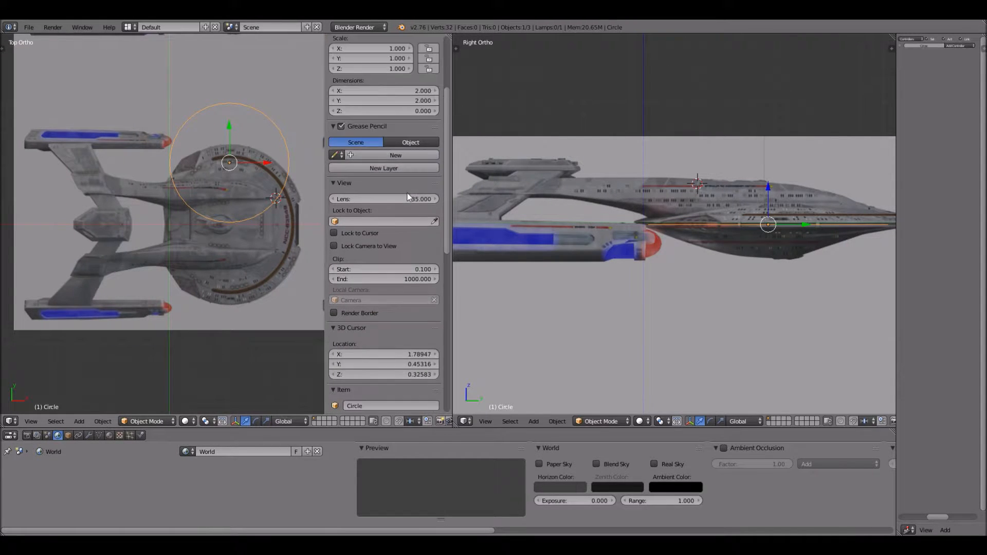
scroll(407, 197, "down", 2)
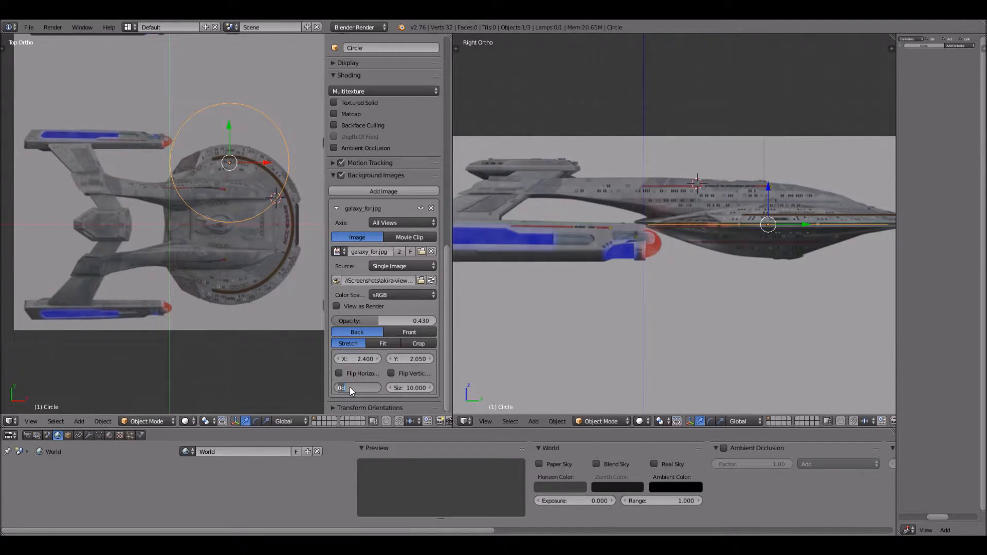
Try rotating the Top view's background image to 90°
key("Return")
left_click(348, 387)
type("90")
key("Return")
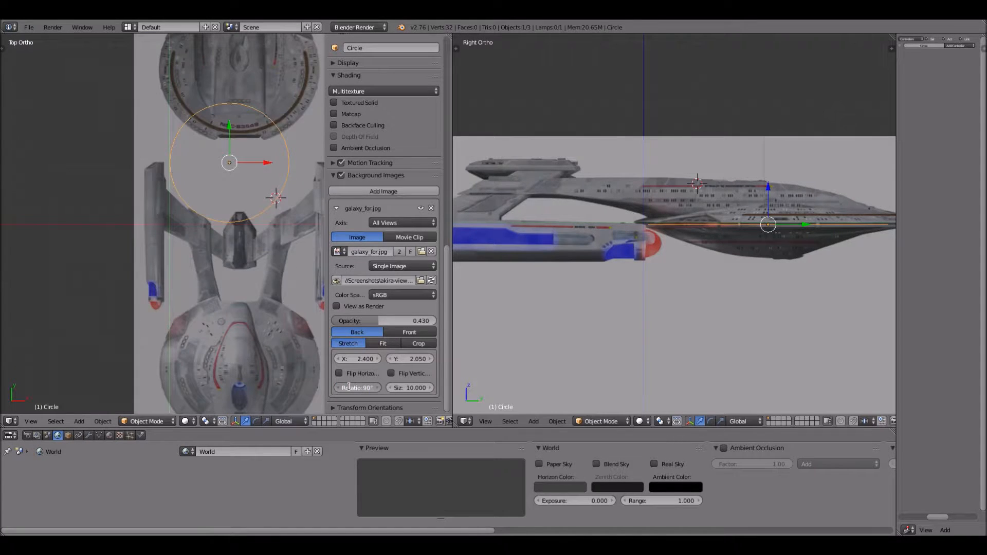
Set the Top view's background image rotation to 270° so the ship's saucer points along positive Y
left_click(349, 386)
type("270")
key("Return")
Shift the Top view's background image to an X offset of about -1.1, bringing the ship near the Y axis
left_click_drag(357, 359, 300, 359)
key("minus")
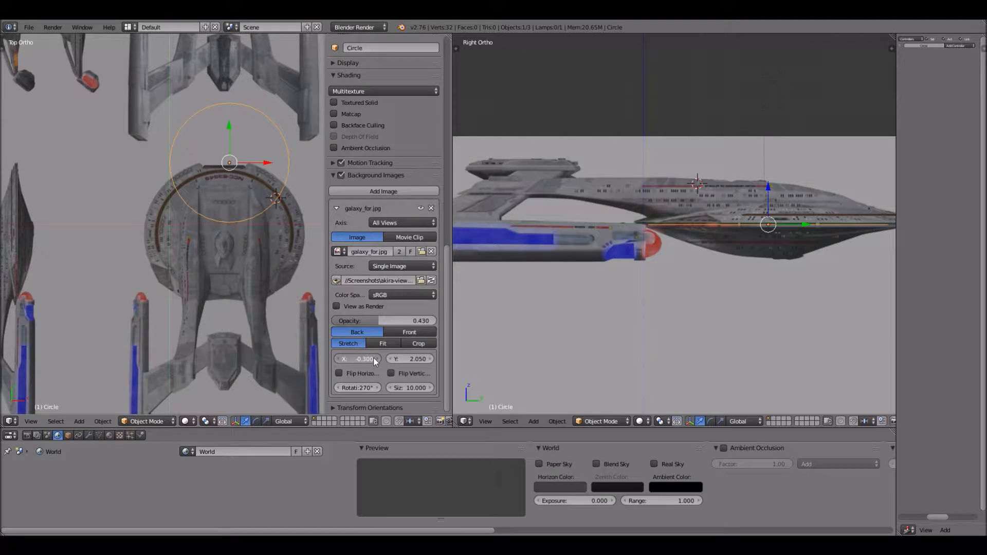
left_click_drag(343, 358, 282, 359)
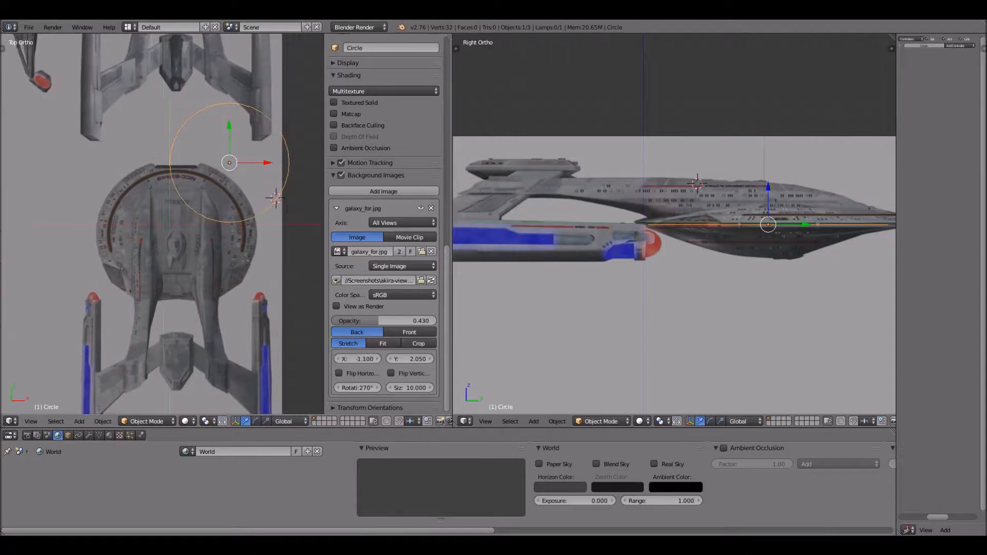
left_click_drag(348, 363, 340, 363)
Enter an X offset for the Top view's background image, correcting the sign to make it -1.150
left_click(350, 354)
type("1")
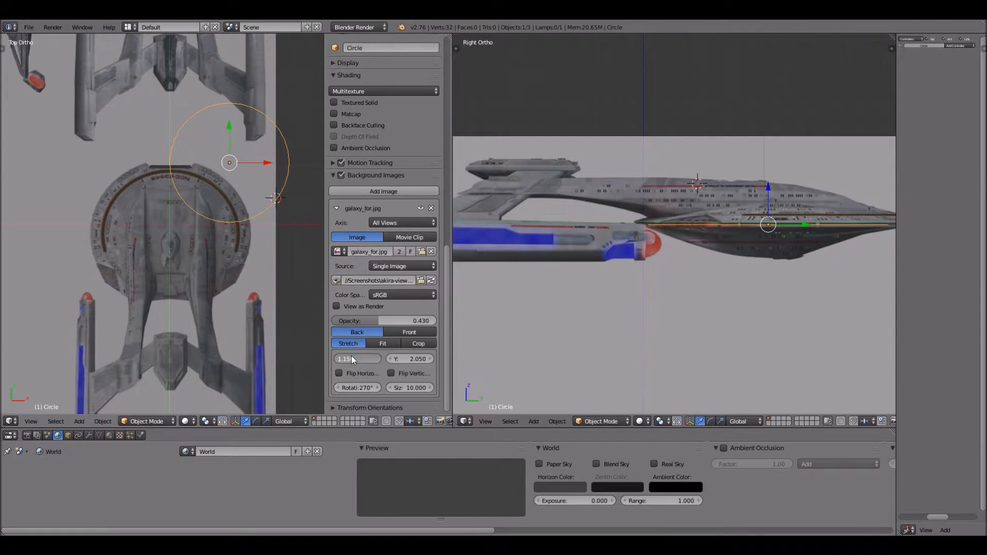
type(".15")
key("Return")
left_click(362, 356)
key("BackSpace")
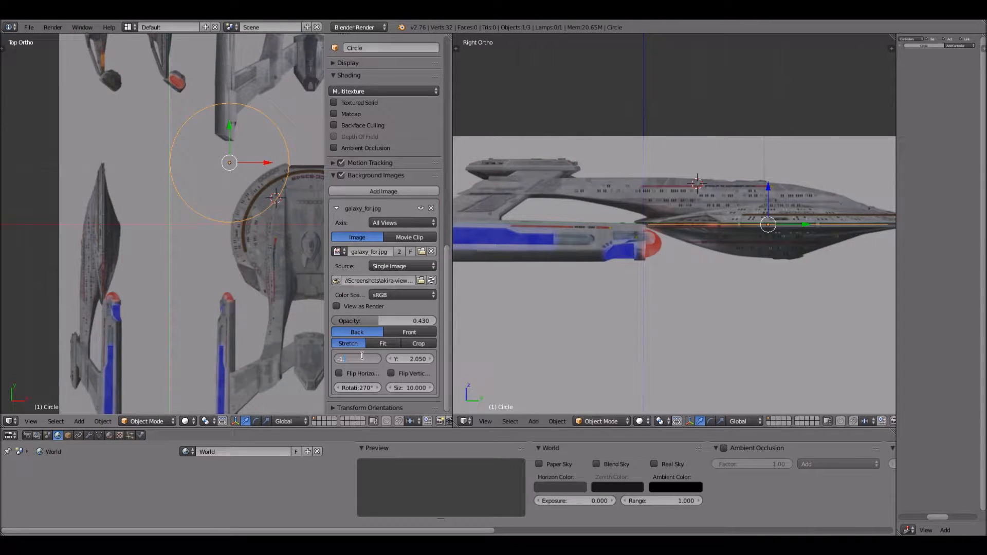
type("-1.150")
key("Return")
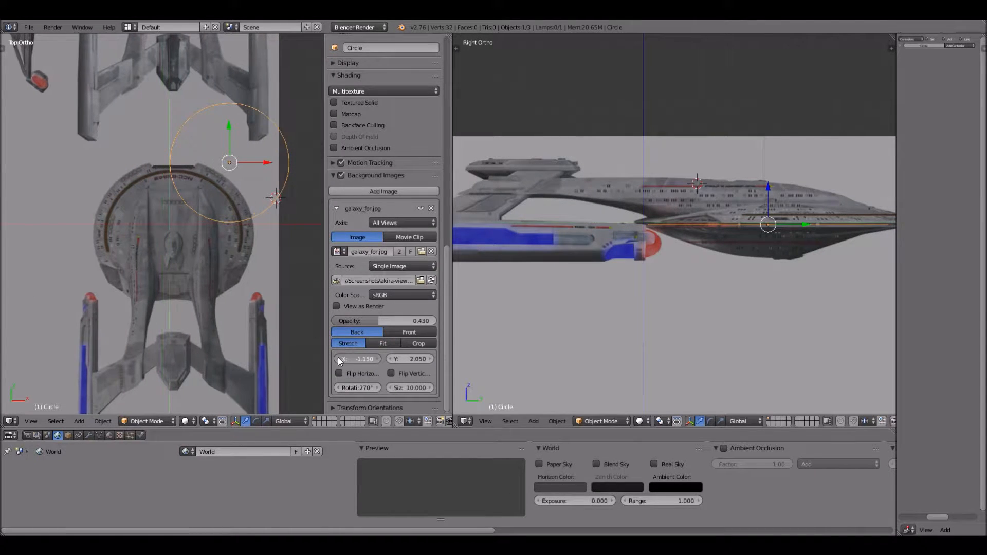
Set the X offset of the Top view's background image to -1.200
left_click_drag(357, 360, 356, 359)
left_click(356, 359)
type("1.2")
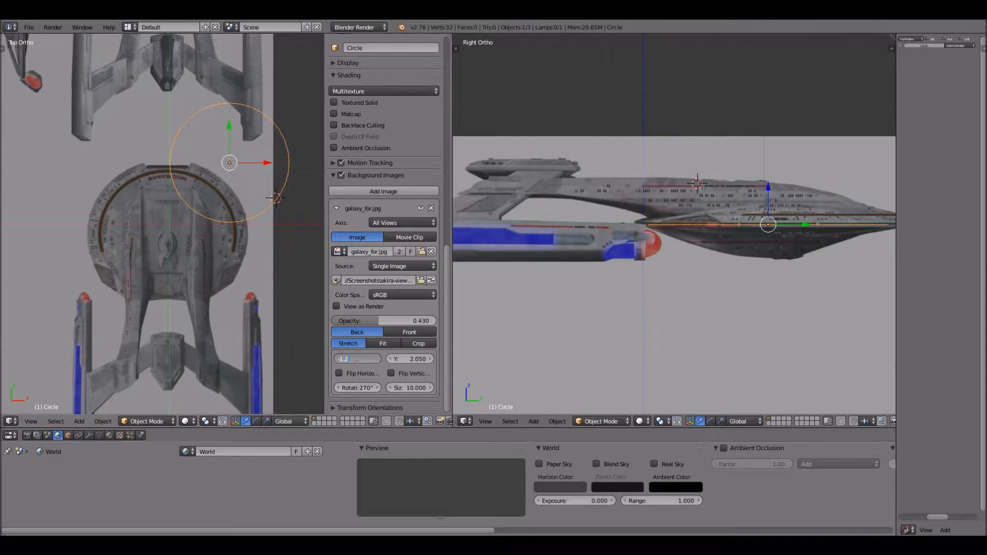
key("Return")
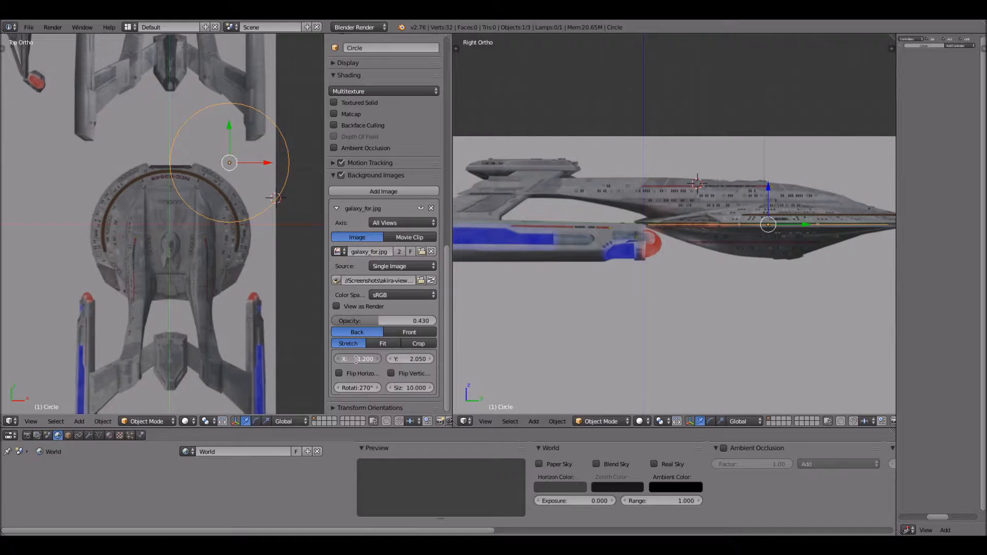
Set the Top view background image's X offset to -1.125, and lower it to -1.225 to centre the ship on the Y axis
left_click(356, 359)
type("-1.125")
key("Return")
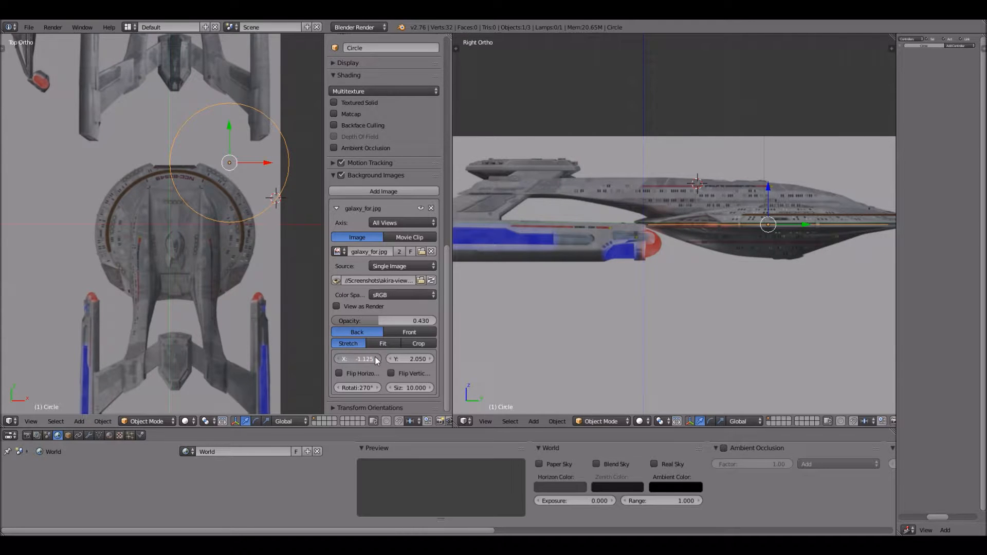
left_click(342, 359)
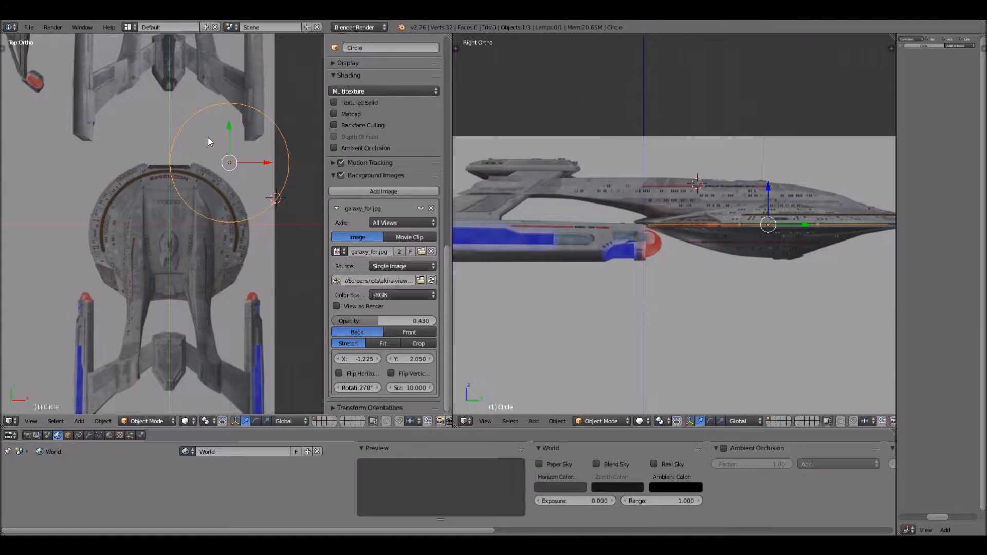
Move the circle along X onto the ship's centreline and set the Top view background image's Y offset to 3.950
key("g")
key("z")
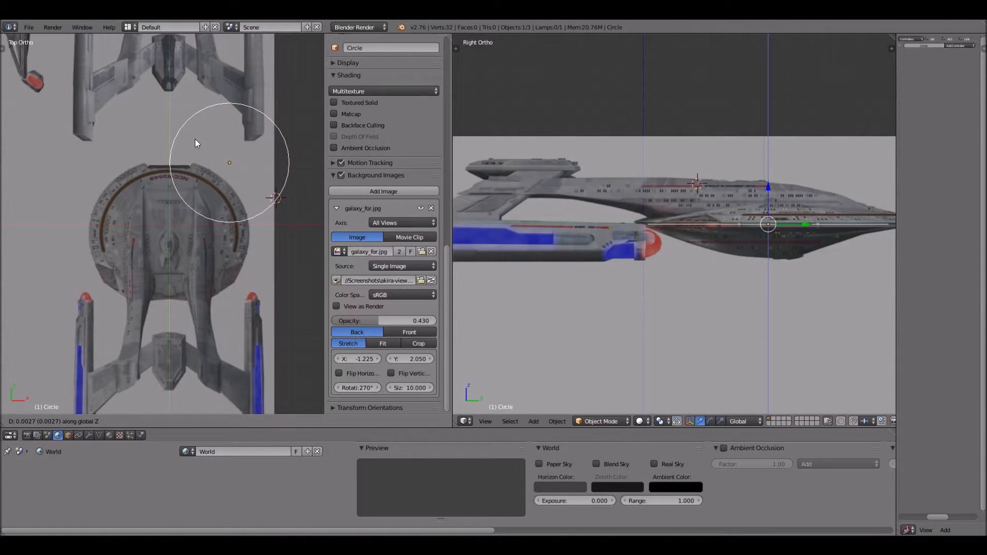
key("y")
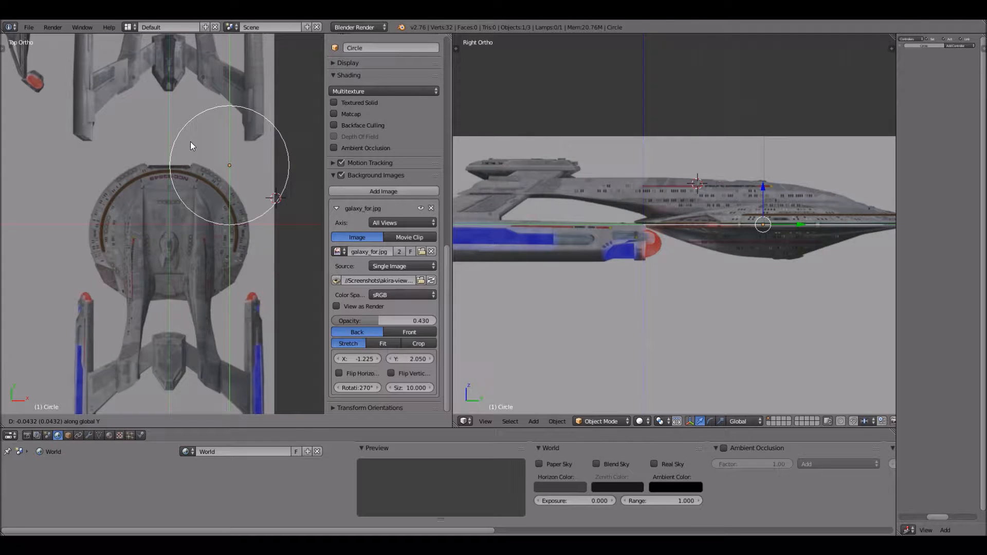
key("x")
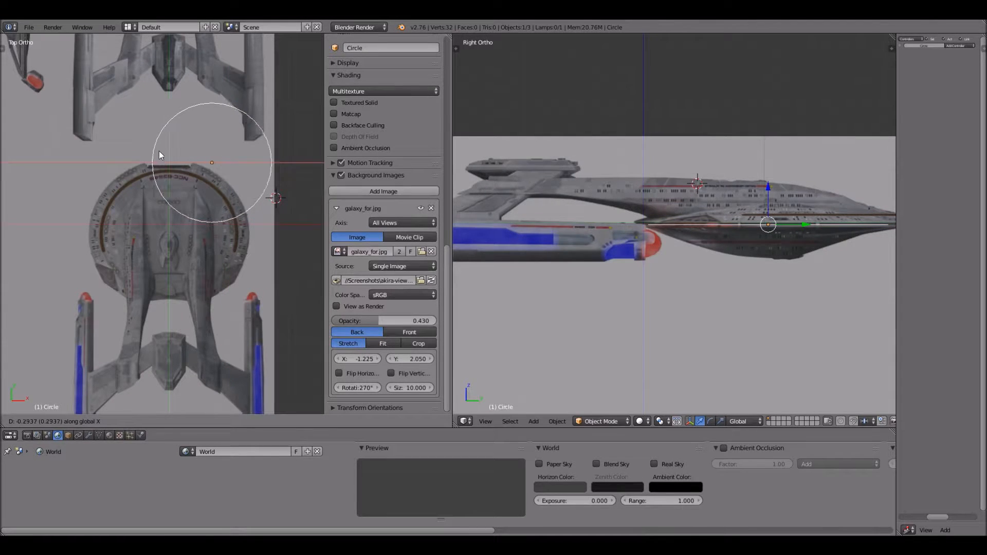
left_click(130, 158)
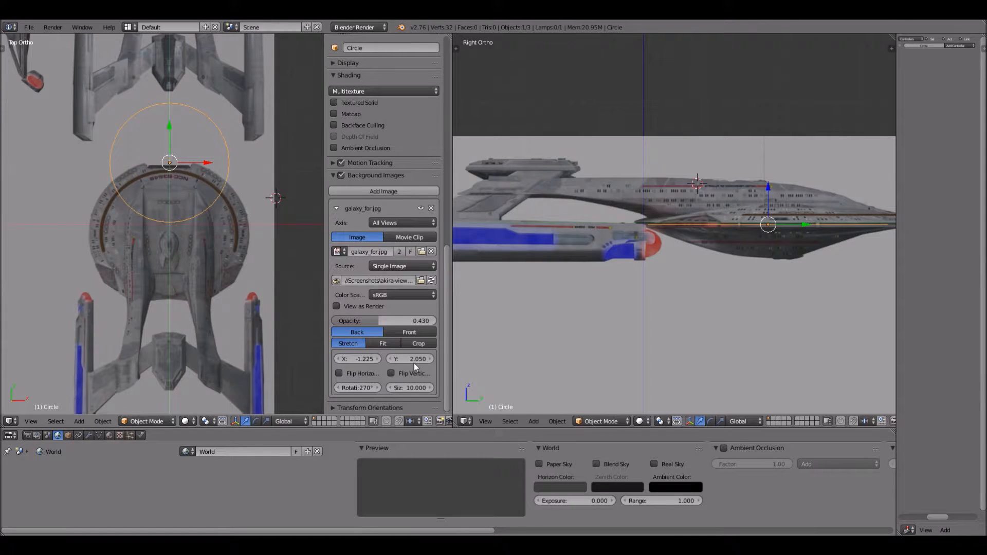
left_click_drag(432, 361, 441, 339)
Scale the circle up by about 1.17 towards the saucer's full size
middle_click_drag(849, 245, 776, 248, "shift")
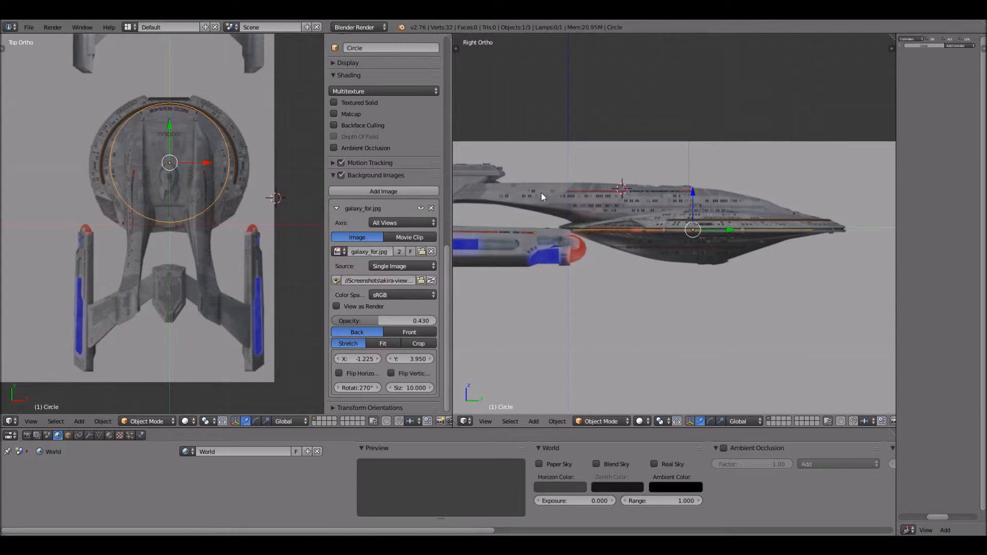
key("s")
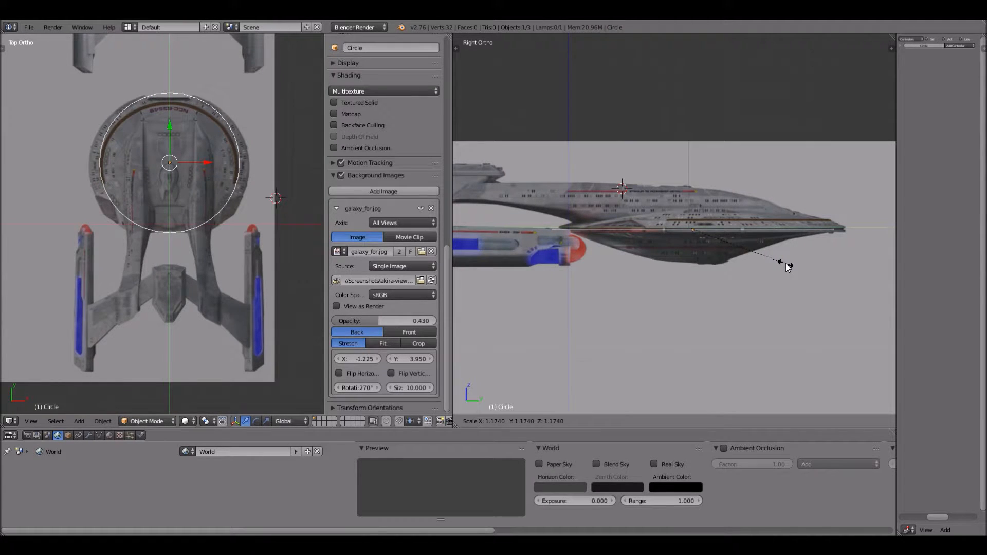
left_click(786, 263)
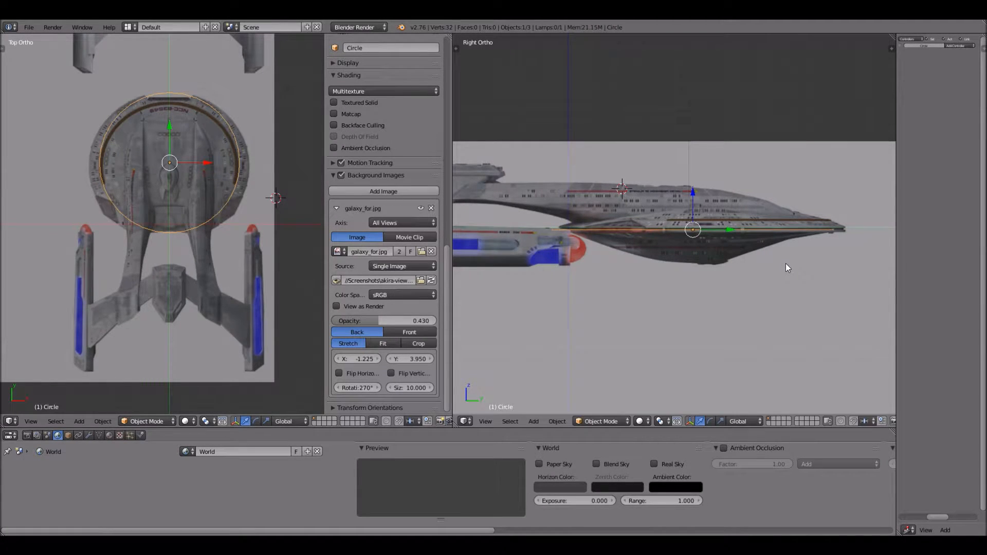
Shift the circle slightly forward along Y and enlarge it by about 1.03 to span the saucer in the Right view
key("g")
key("y")
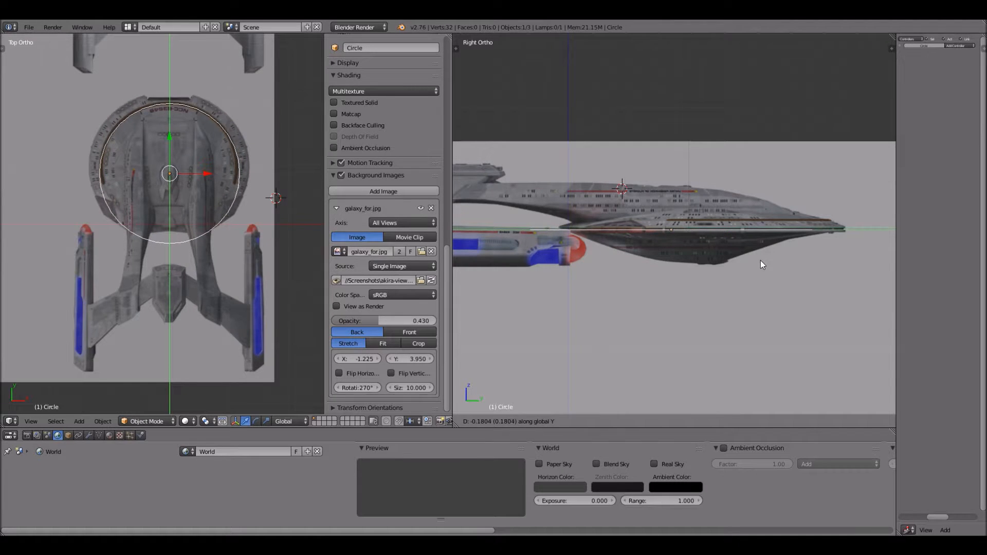
left_click(794, 259)
key("s")
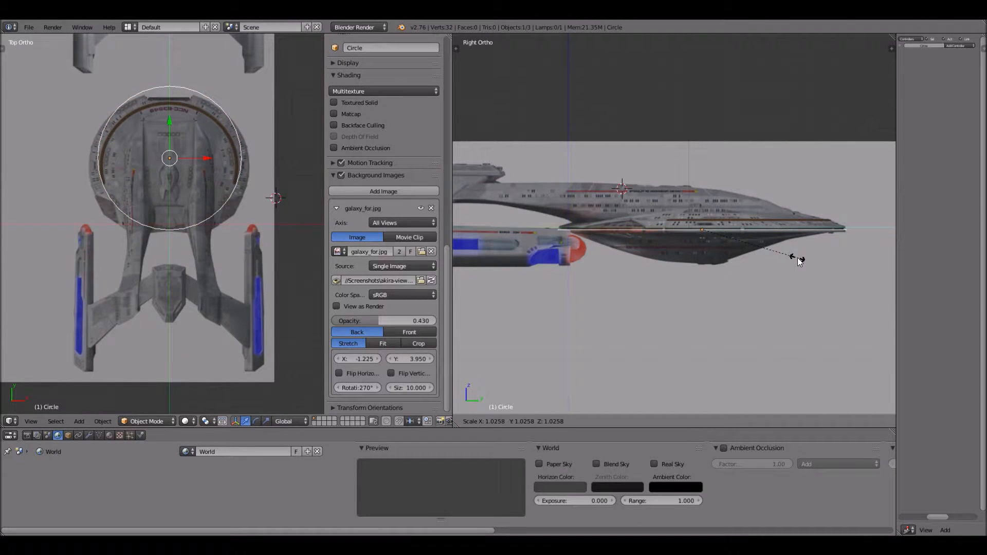
left_click(800, 261)
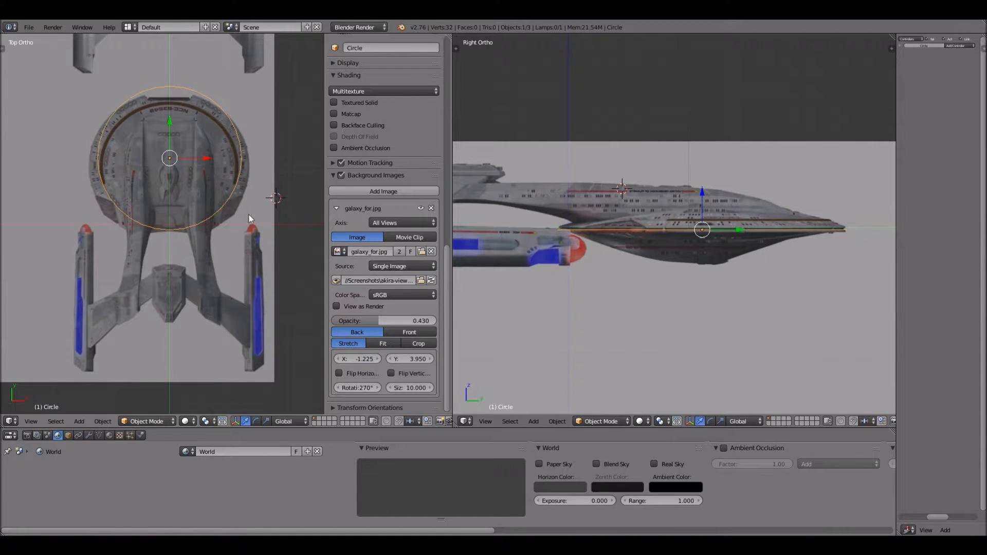
Set the Top view background image's Y offset to 4.150 to align the saucer's front edge with the circle
left_click(427, 359)
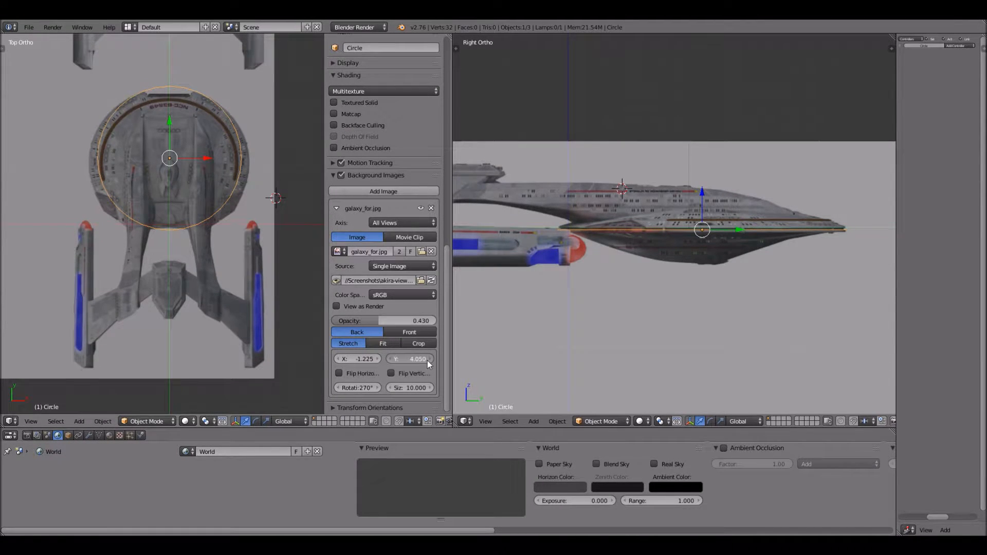
left_click(427, 359)
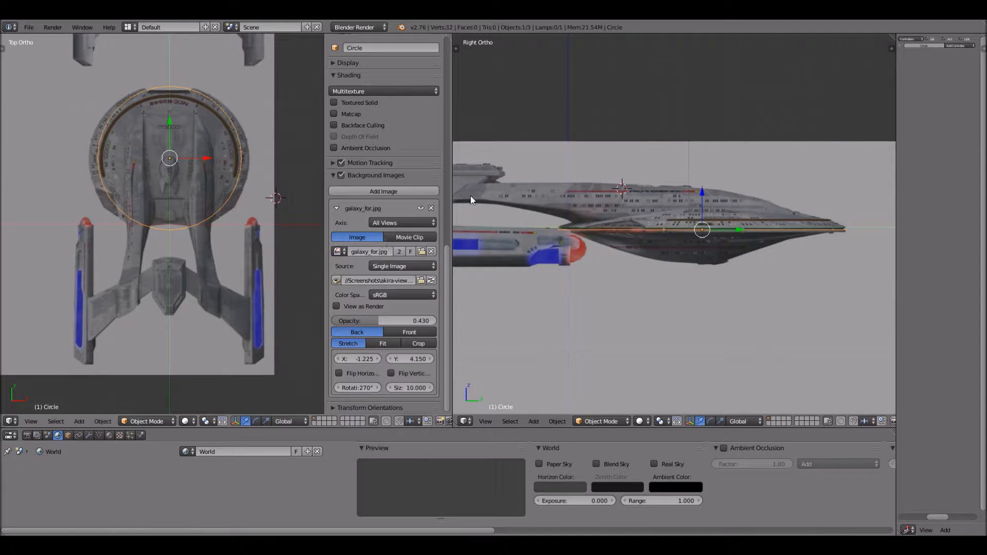
Lower the circle about 0.017 along Z onto the saucer's rim line in the Right view
middle_click_drag(517, 255, 606, 251, "shift")
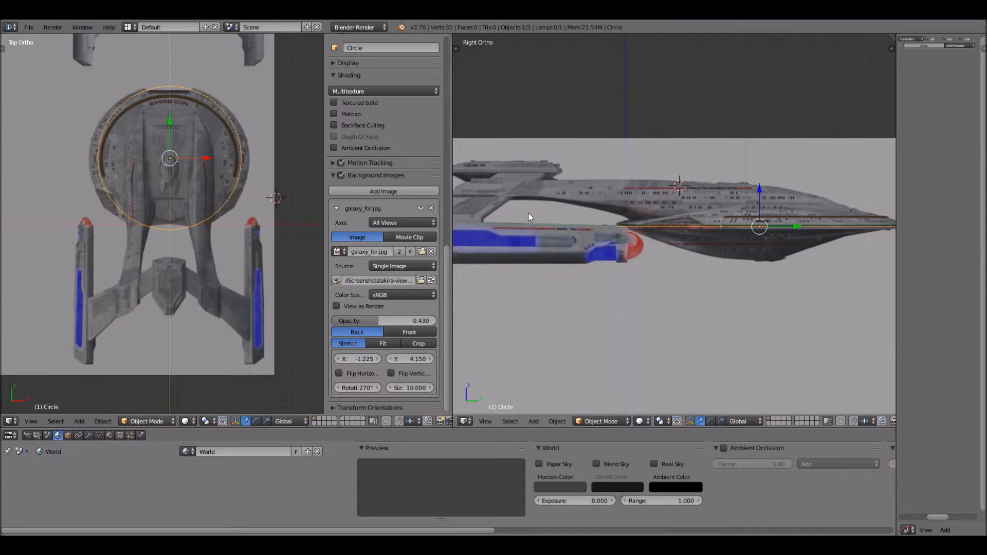
middle_click_drag(732, 325, 724, 320, "shift")
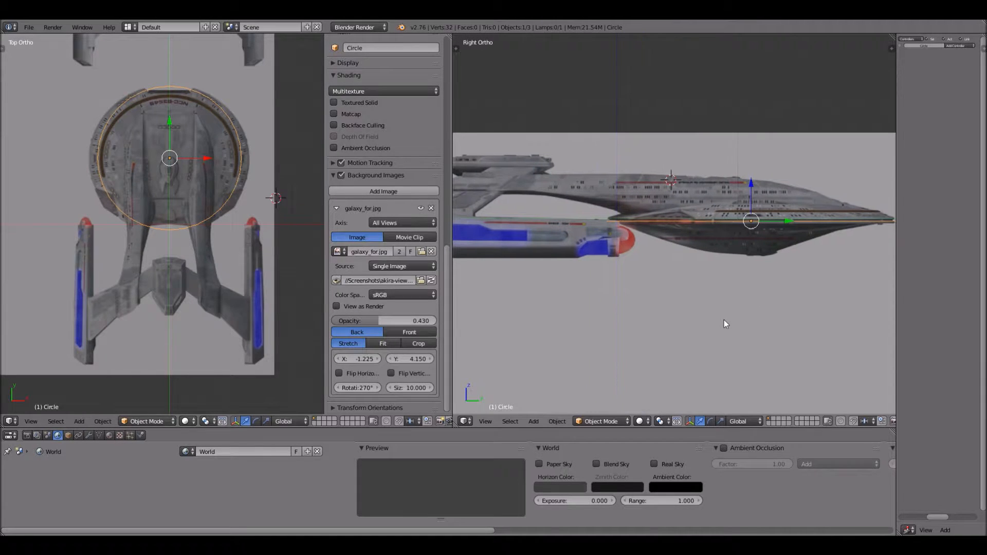
scroll(704, 300, "down", 7)
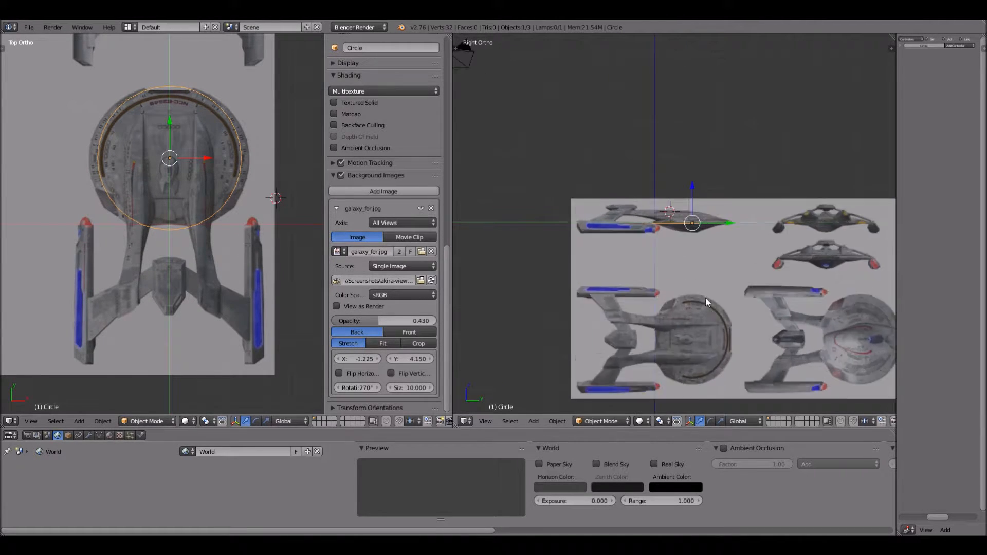
scroll(706, 301, "up", 8)
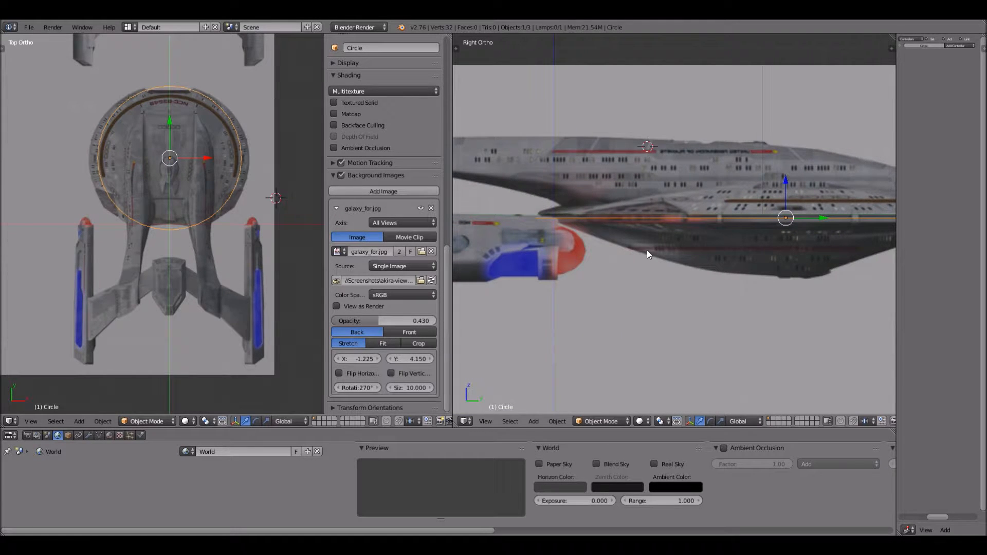
key("z")
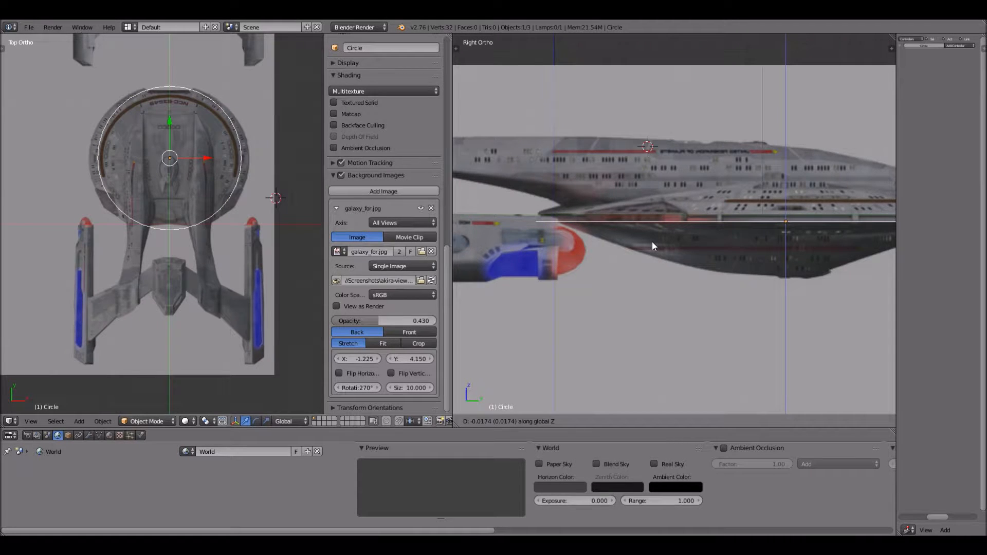
left_click(652, 245)
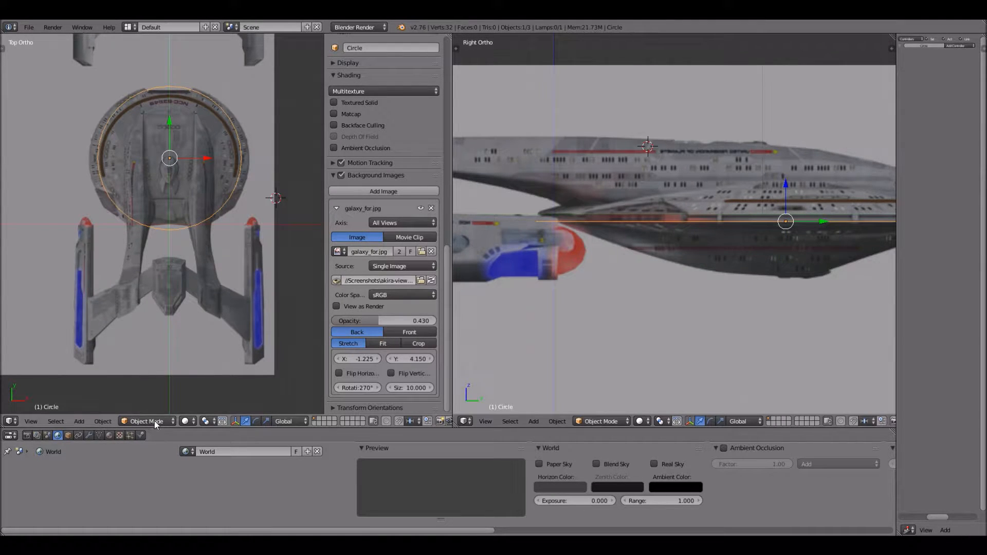
scroll(175, 216, "up", 4)
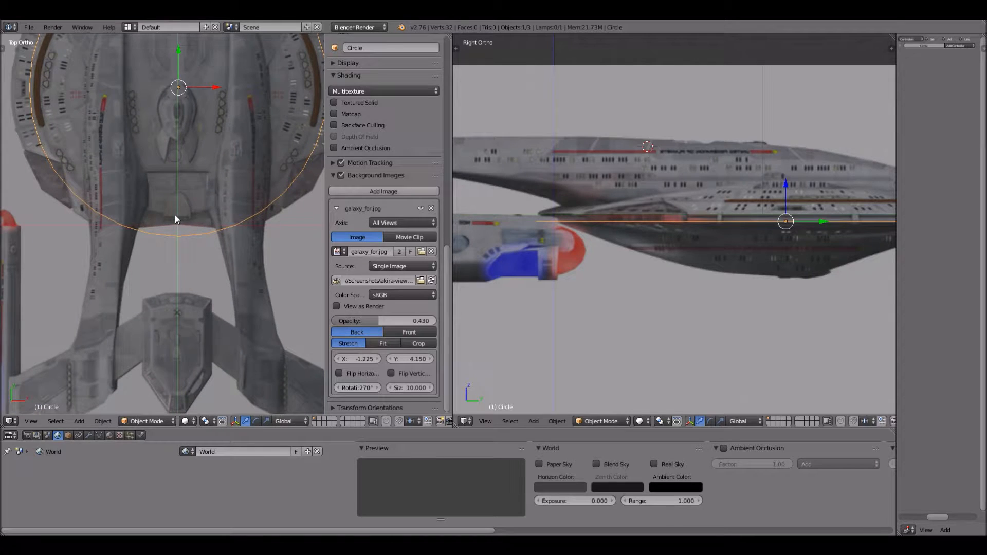
Switch the saucer circle from Object Mode to Edit Mode with its whole outline selected
scroll(226, 319, "down", 1)
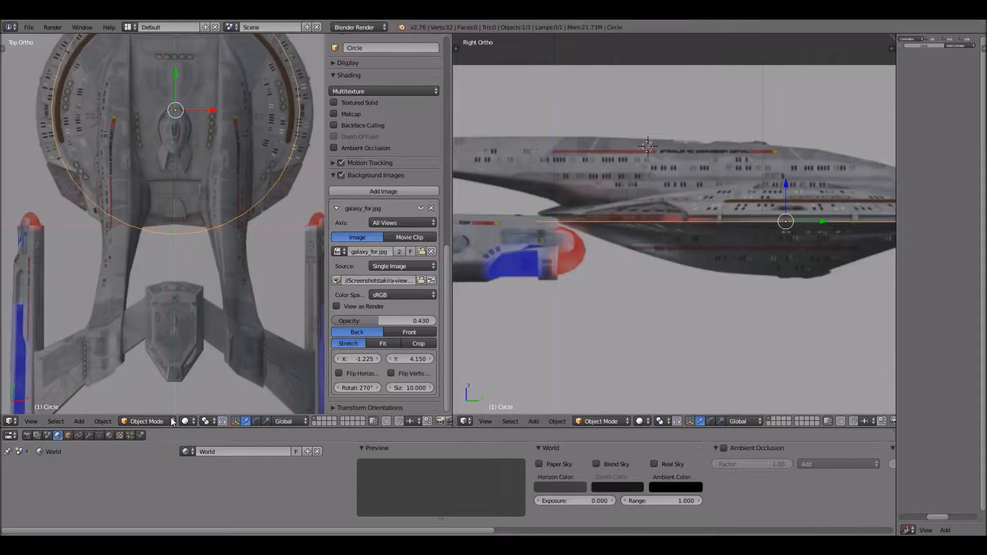
left_click(172, 422)
left_click(149, 397)
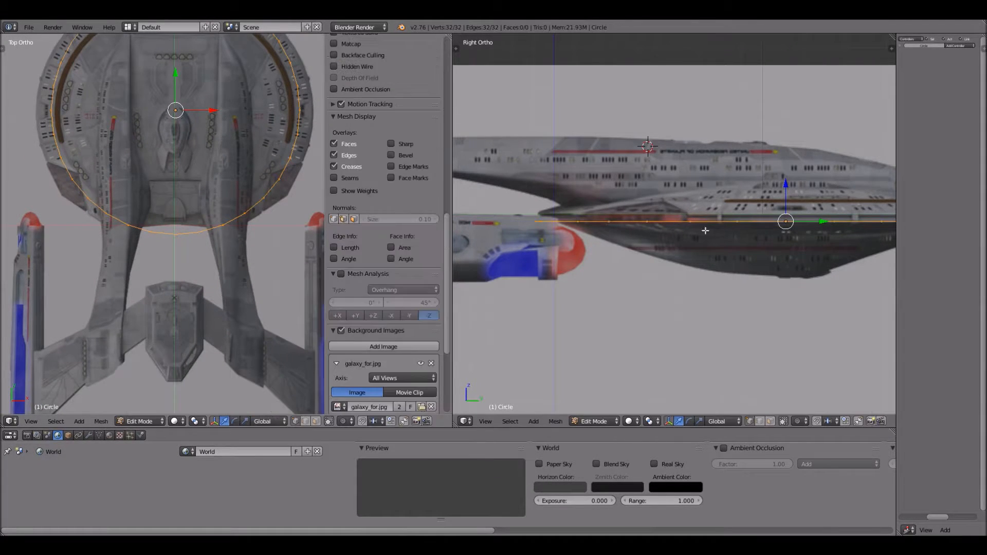
Extrude the circle upward about 0.035 along Z to give the saucer rim its thickness in the Right view
key("e")
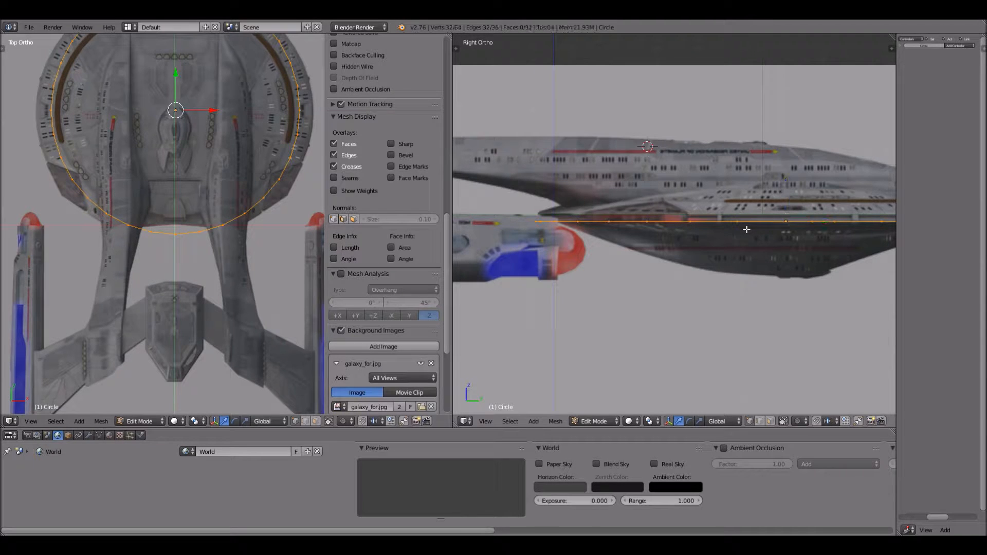
key("z")
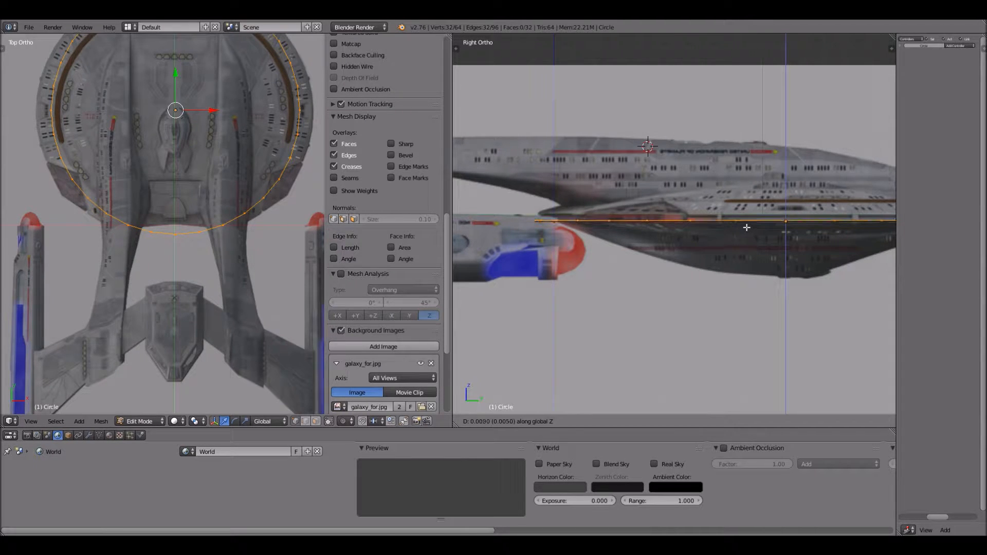
left_click(747, 222)
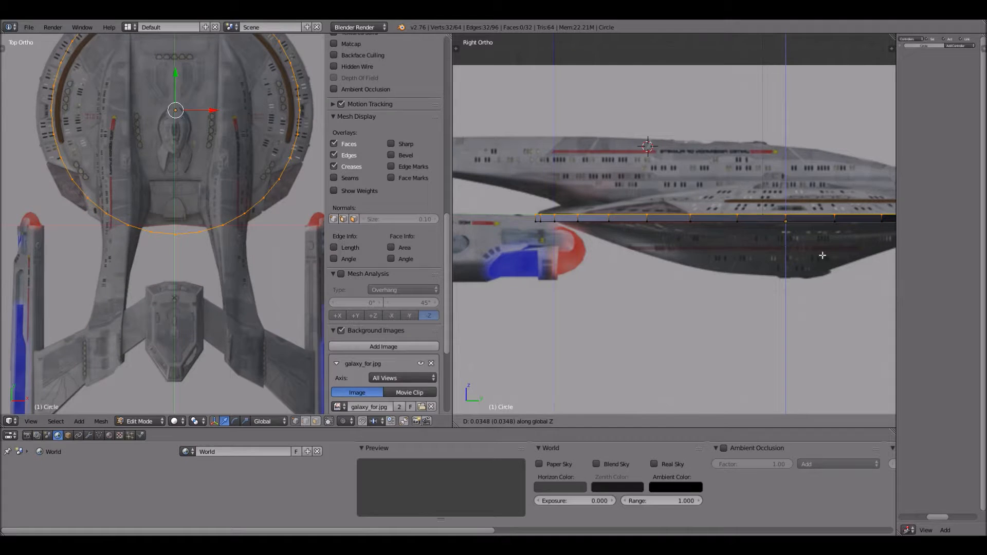
scroll(784, 276, "down", 1)
middle_click_drag(784, 277, 643, 270, "shift")
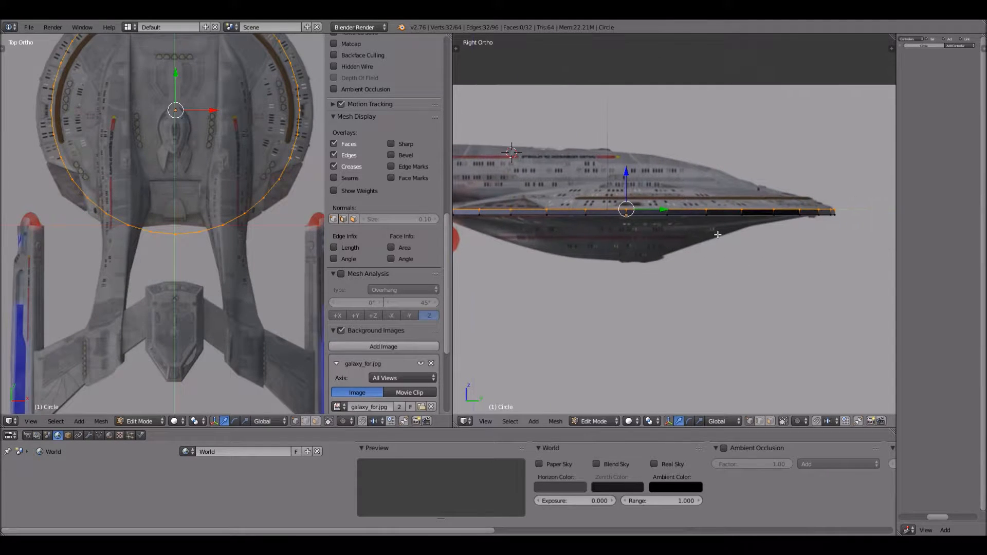
scroll(718, 235, "up", 1)
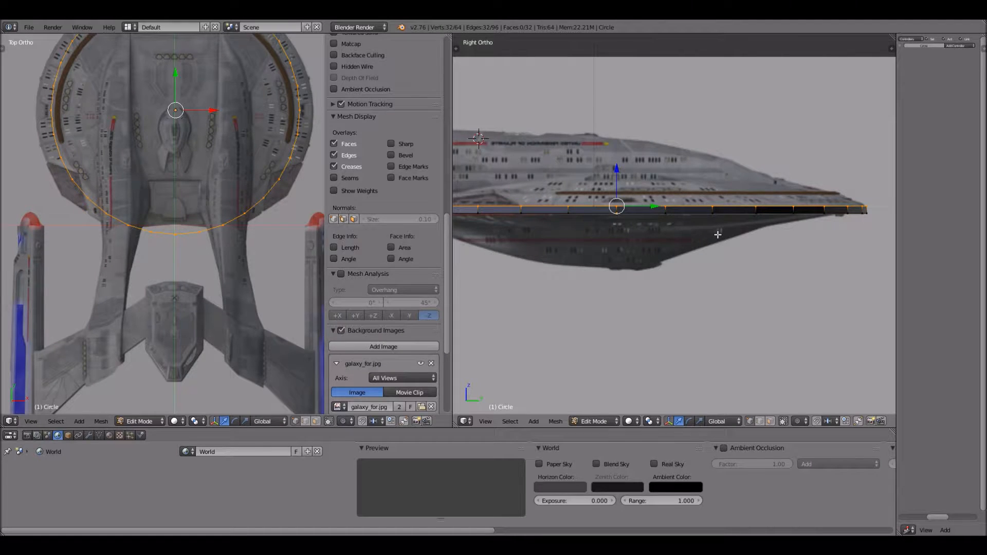
scroll(675, 230, "up", 1)
scroll(676, 231, "down", 1)
Clear the selection and box-select the lower edge ring of the rim band in the Right view
key("a")
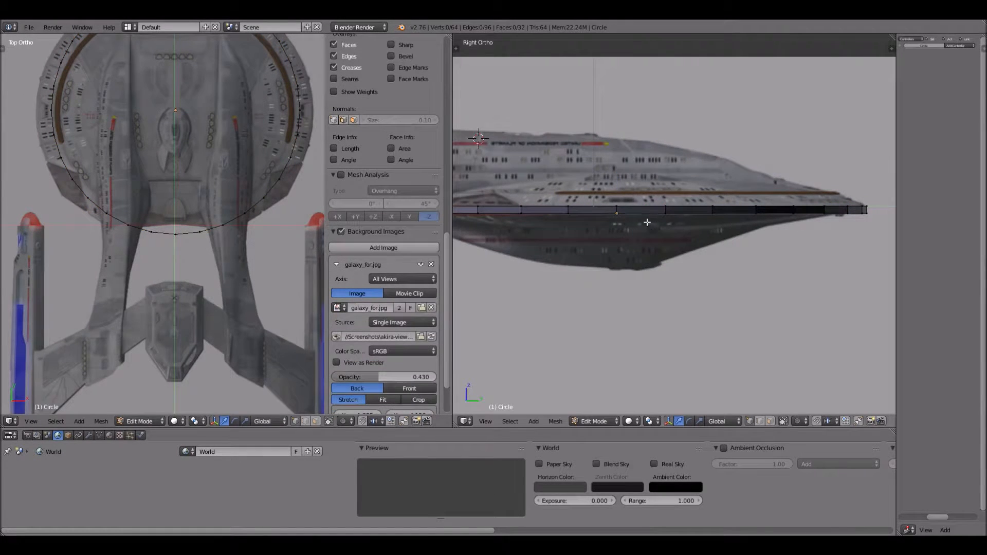
scroll(565, 218, "down", 1)
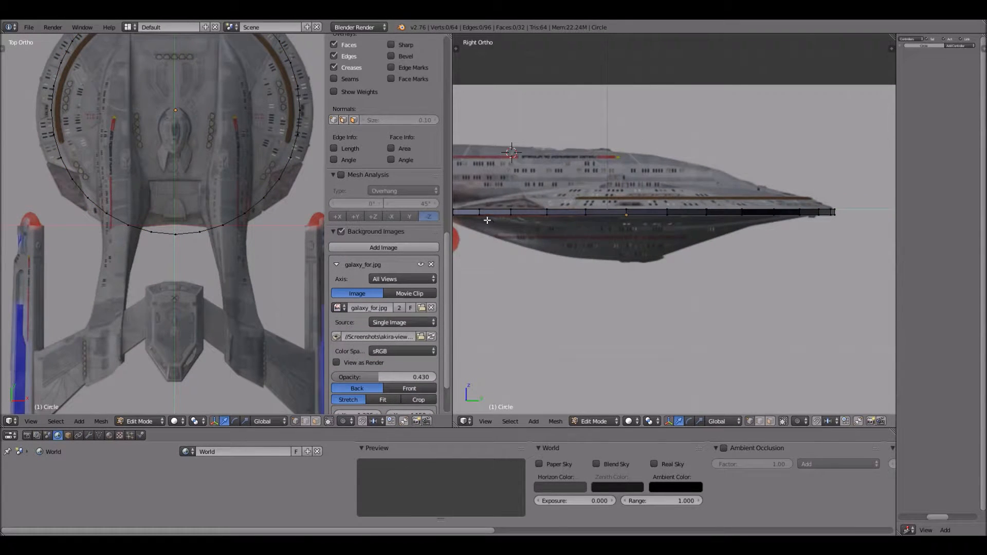
scroll(494, 221, "down", 1)
key("b")
left_click_drag(459, 215, 833, 231)
scroll(719, 247, "up", 1)
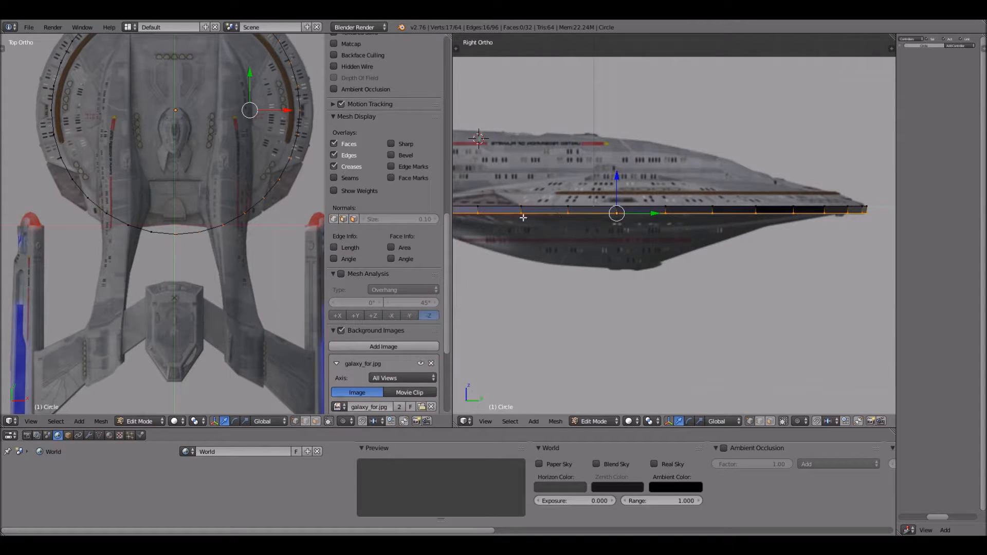
Extrude the selected lower ring downward about 0.09 along Z towards the saucer's underside
scroll(523, 217, "up", 1)
scroll(209, 141, "down", 5)
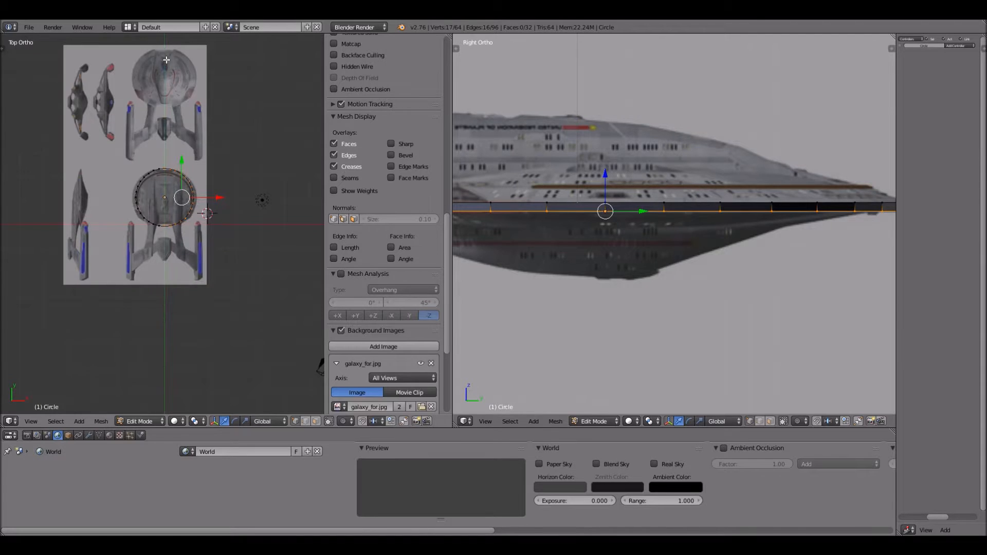
scroll(179, 102, "up", 2)
scroll(184, 85, "up", 1)
middle_click_drag(184, 86, 187, 266, "shift")
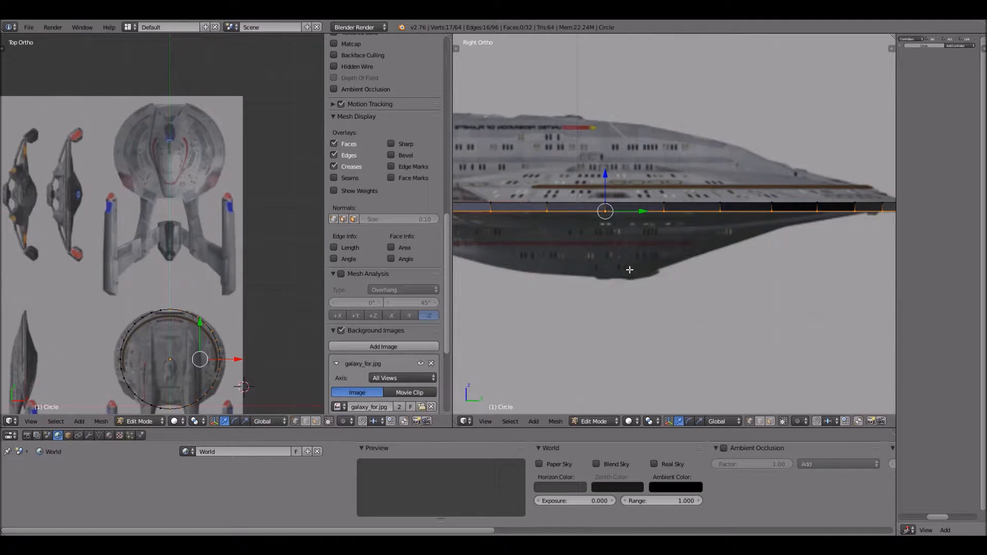
scroll(604, 266, "down", 1)
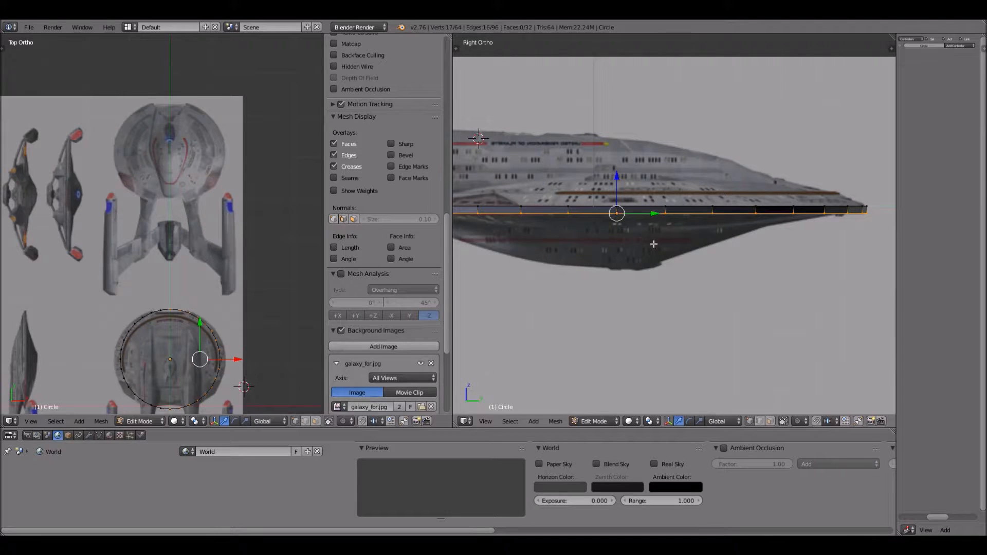
scroll(688, 223, "up", 2)
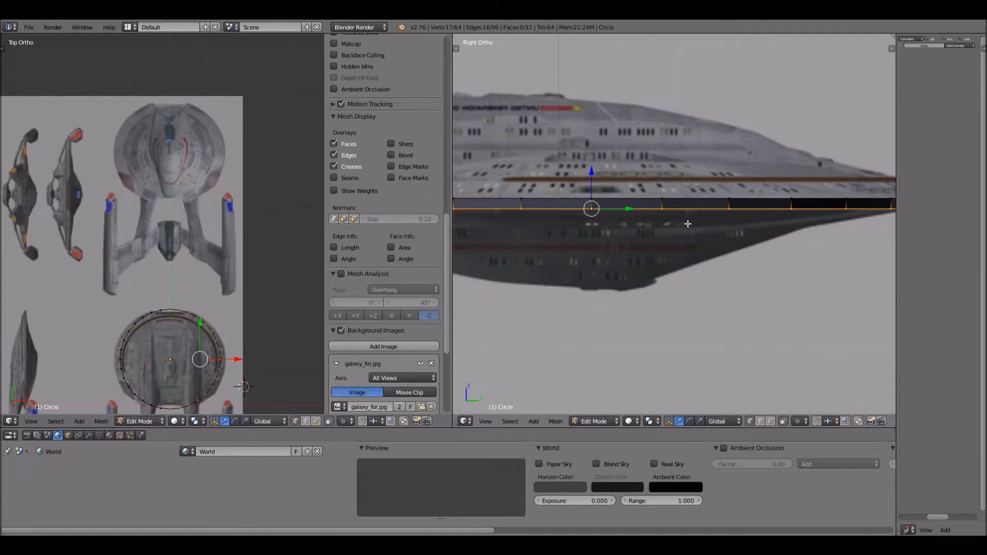
scroll(688, 224, "up", 1)
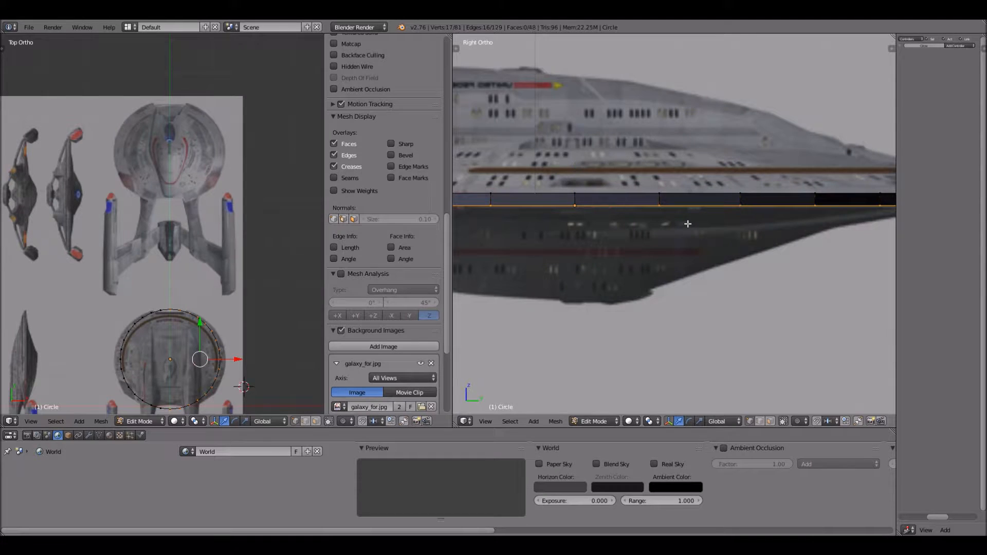
key("e")
key("z")
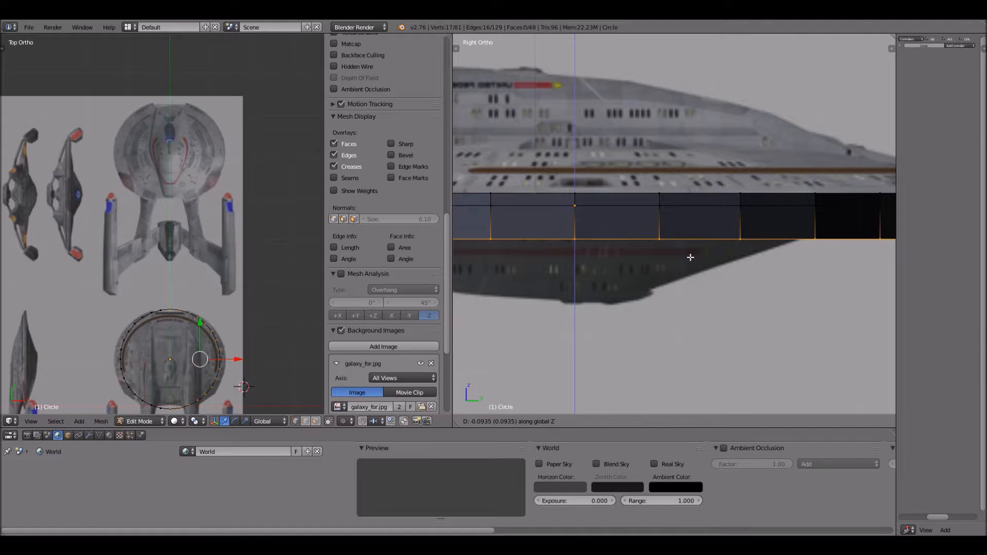
left_click(686, 239)
Set the Right view's viewport shading to Wireframe so the reference image shows through the mesh
scroll(684, 229, "down", 3)
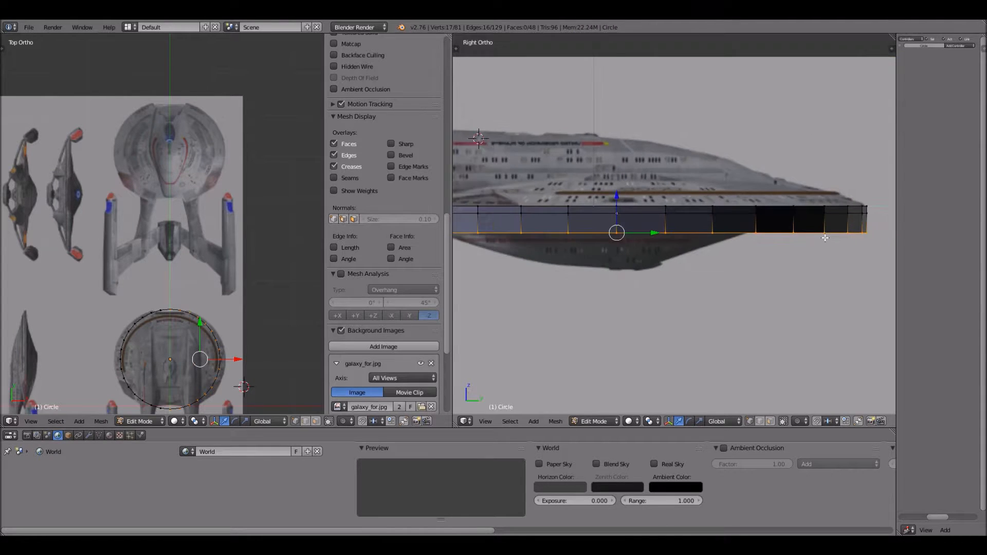
scroll(713, 403, "down", 1)
left_click(659, 425)
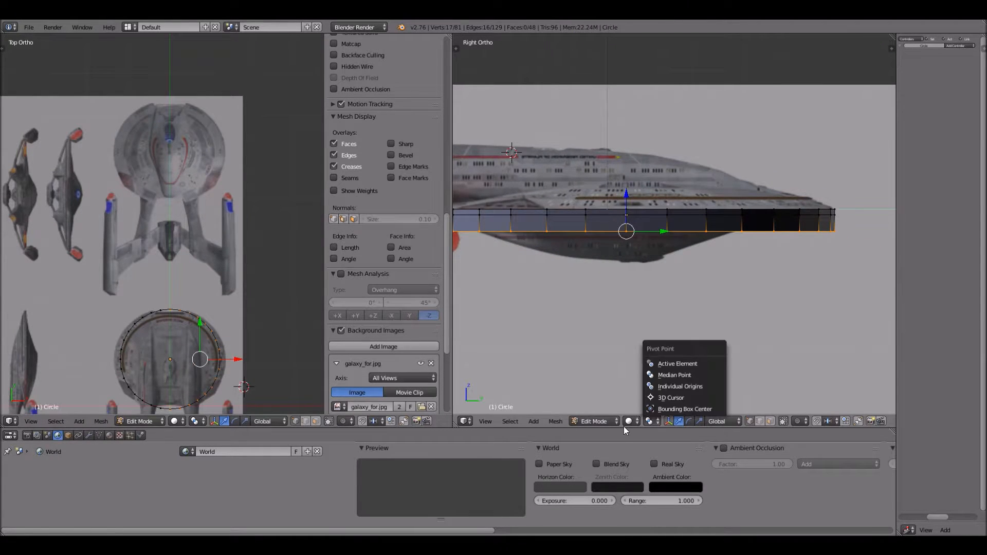
left_click(631, 422)
left_click(642, 399)
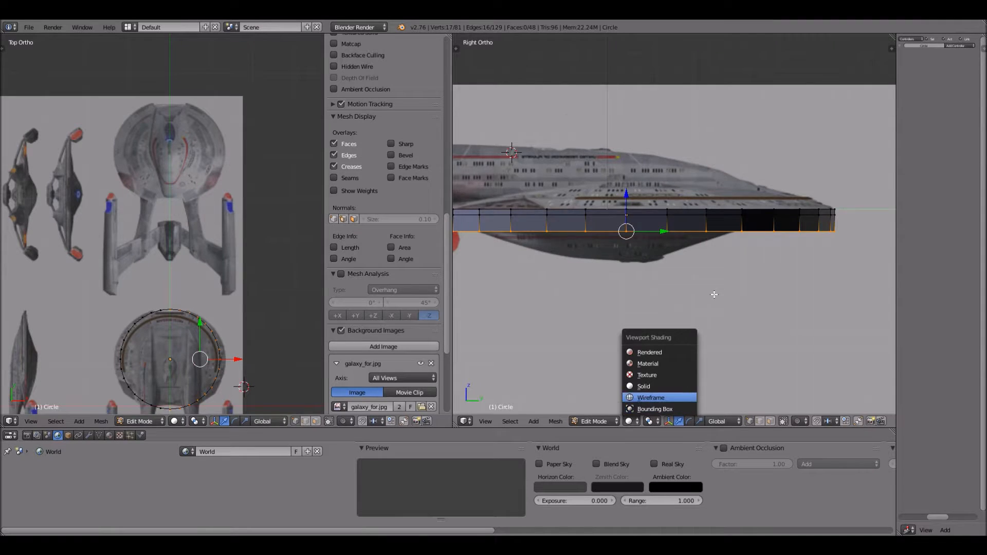
scroll(738, 271, "up", 1)
scroll(802, 251, "down", 1)
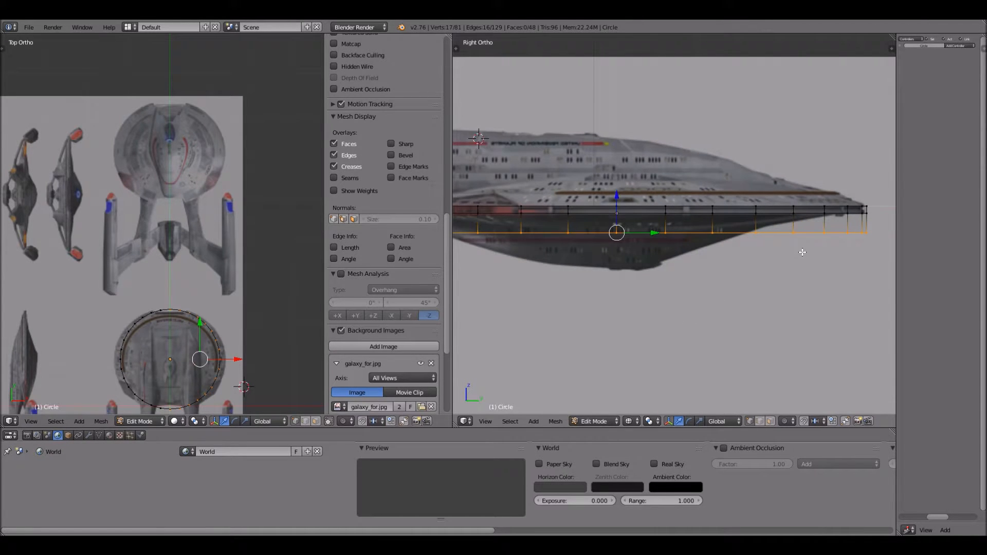
scroll(805, 253, "down", 1)
Scale the lower ring to about 0.71 overall and 0.92 along Y, and shift it about 0.075 backward along Y
key("s")
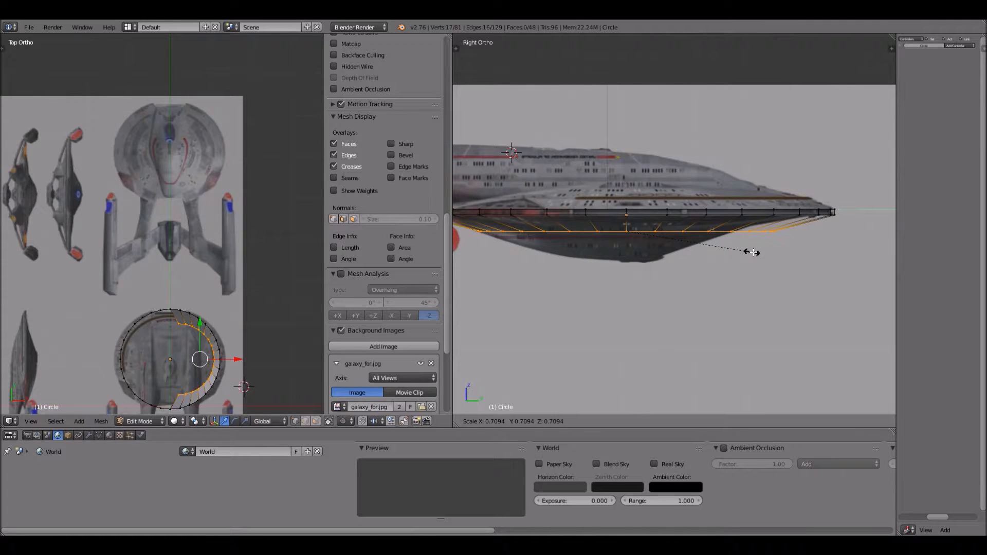
key("y")
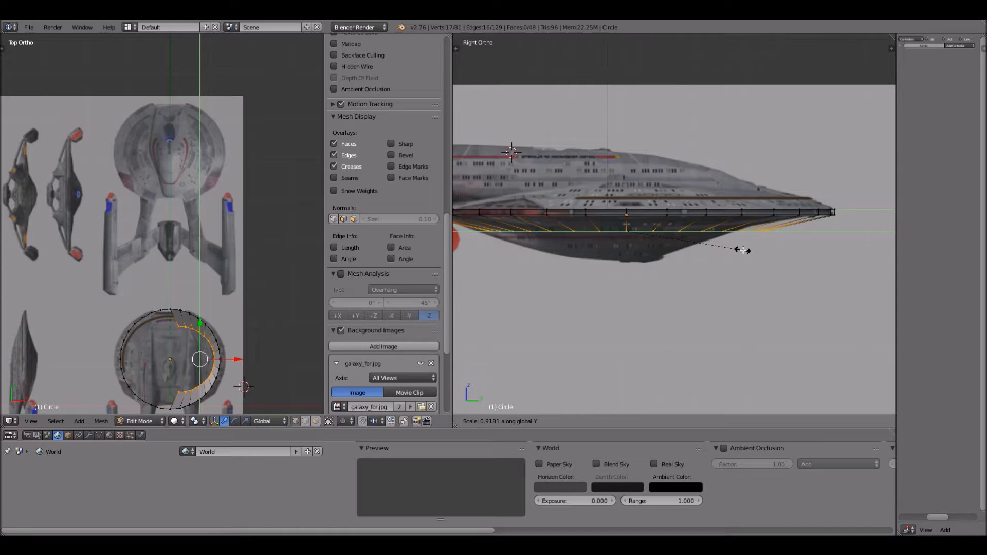
left_click(742, 250)
key("g")
key("y")
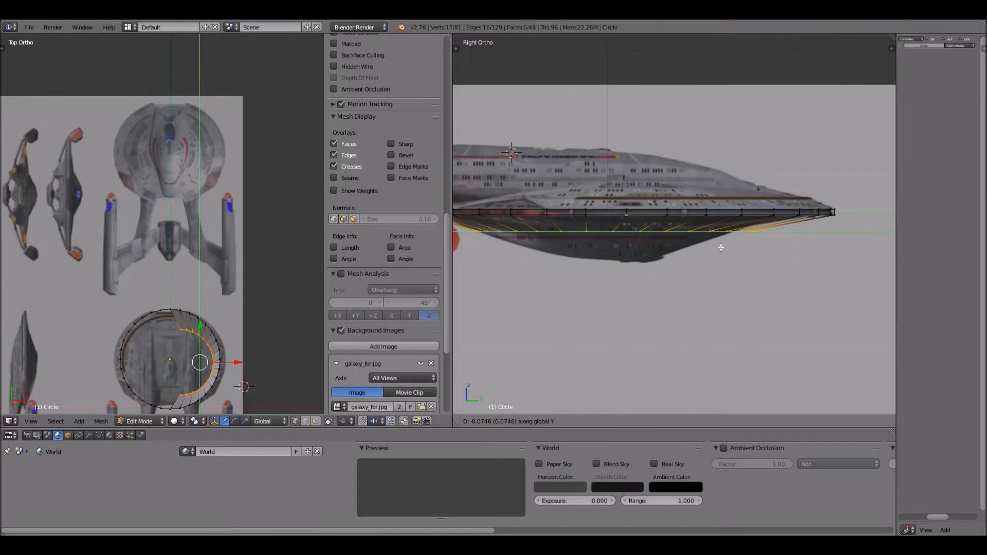
left_click(722, 249)
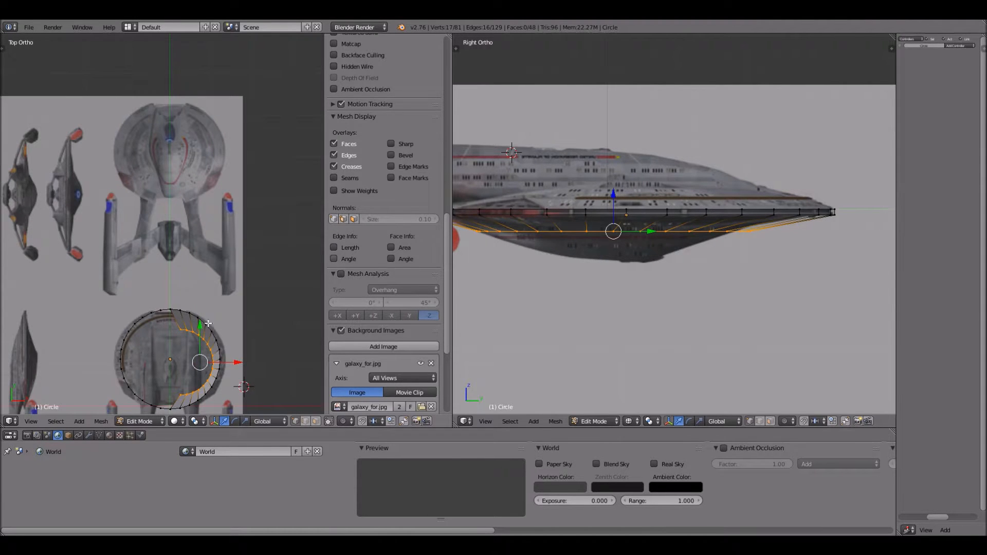
Undo the lower ring's move, scaling and extrusion and the rim extrusion, back to the single flat circle
scroll(209, 324, "up", 2)
middle_click_drag(208, 323, 238, 127, "shift")
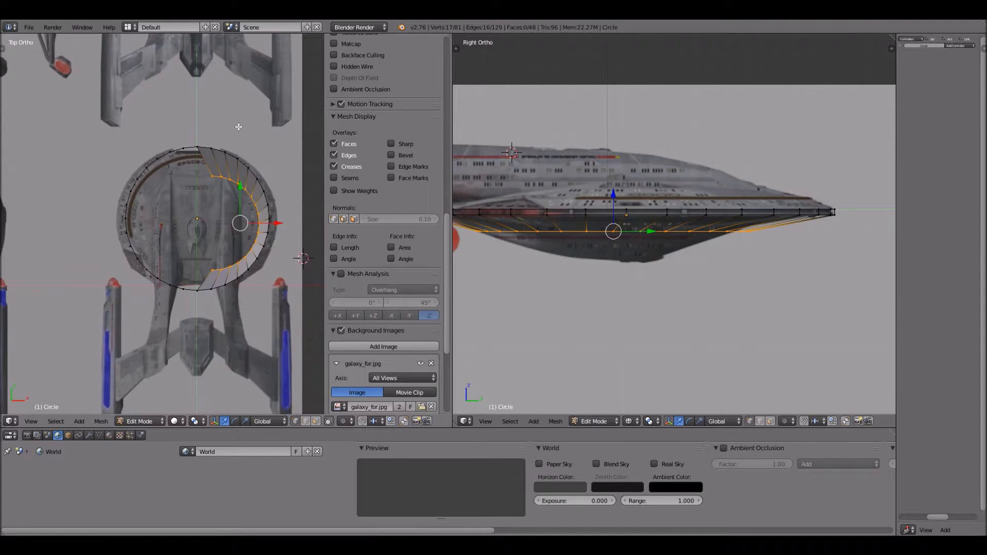
key("ctrl+z")
key("ctrl+z")
key("ctrl+z")
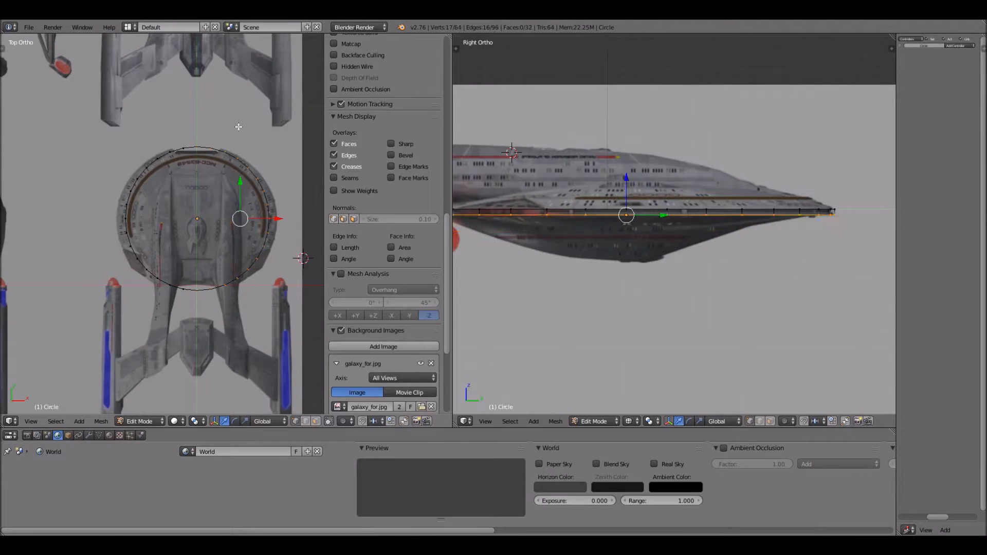
key("ctrl+z")
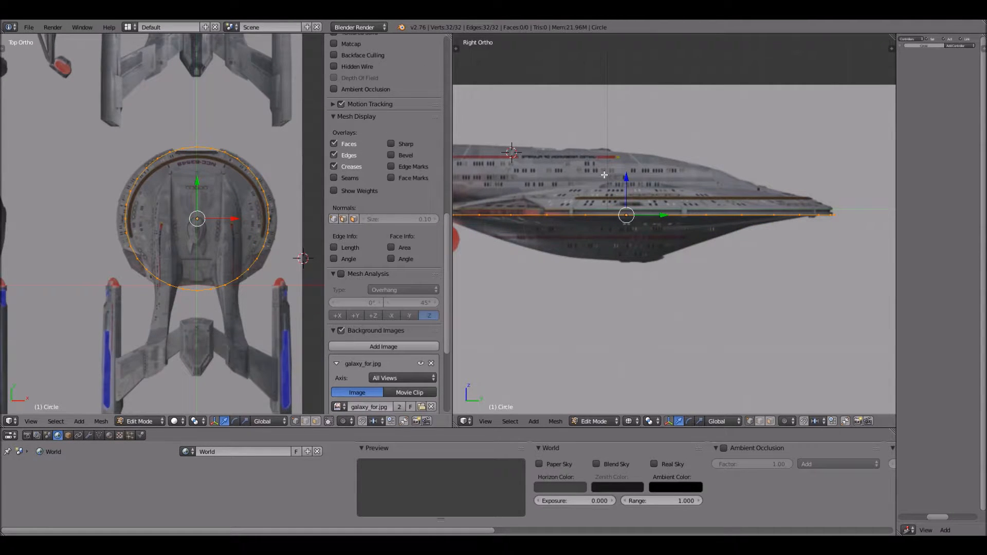
Extrude the whole circle slightly upward along Z to form the saucer's thin rim band
key("e")
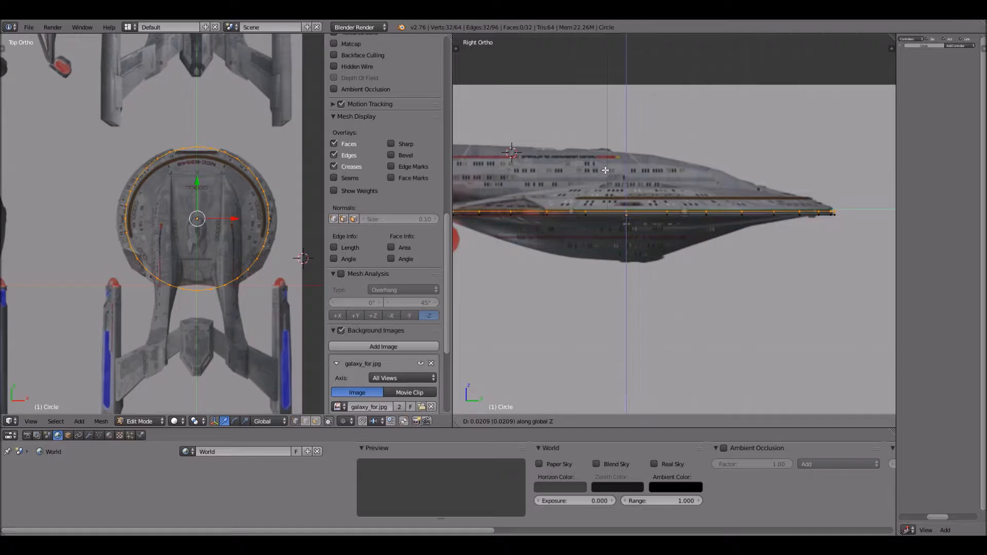
left_click(643, 192)
scroll(817, 249, "up", 1)
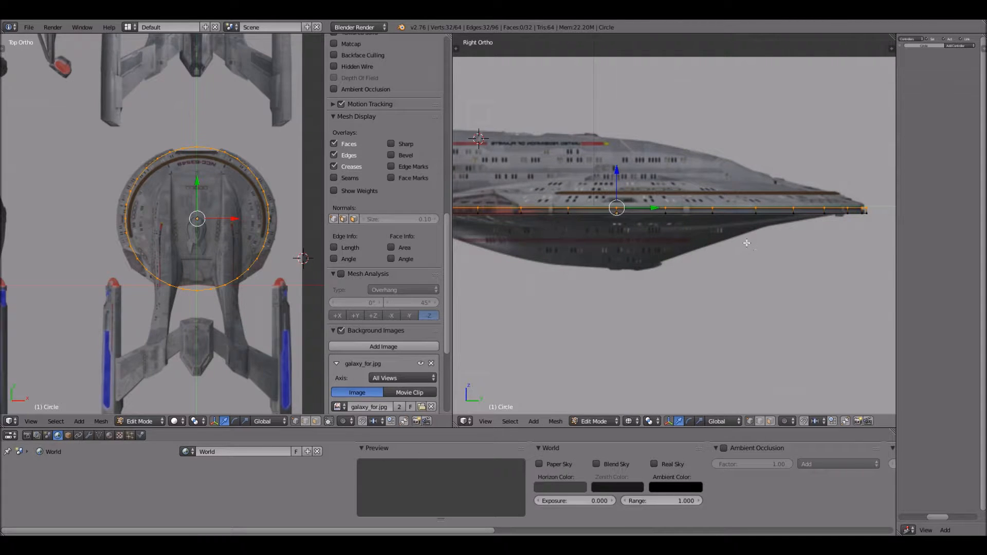
scroll(746, 243, "up", 1)
key("a")
scroll(745, 241, "down", 1)
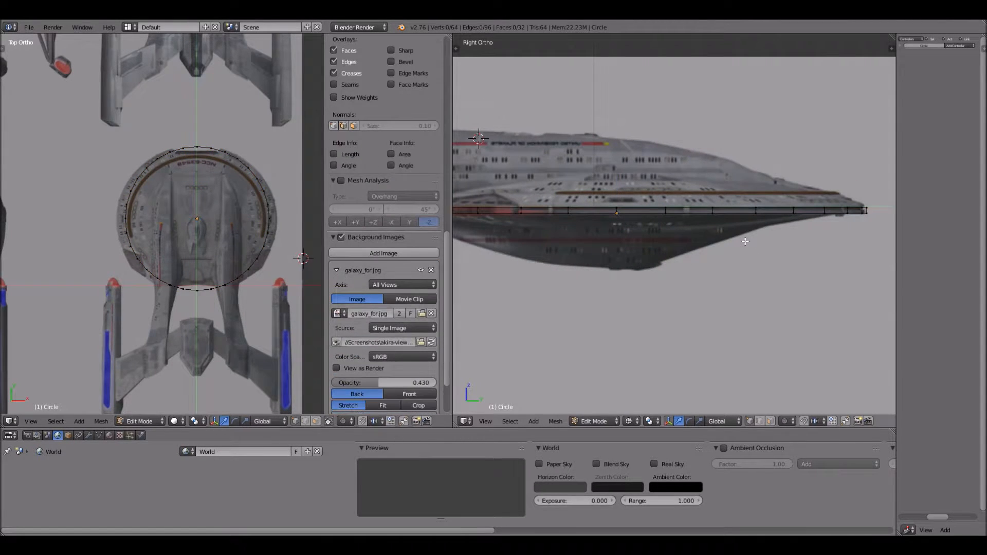
key("a")
key("g")
key("x")
right_click(745, 241)
key("g")
key("y")
right_click(744, 242)
key("g")
key("z")
right_click(744, 243)
key("g")
key("z")
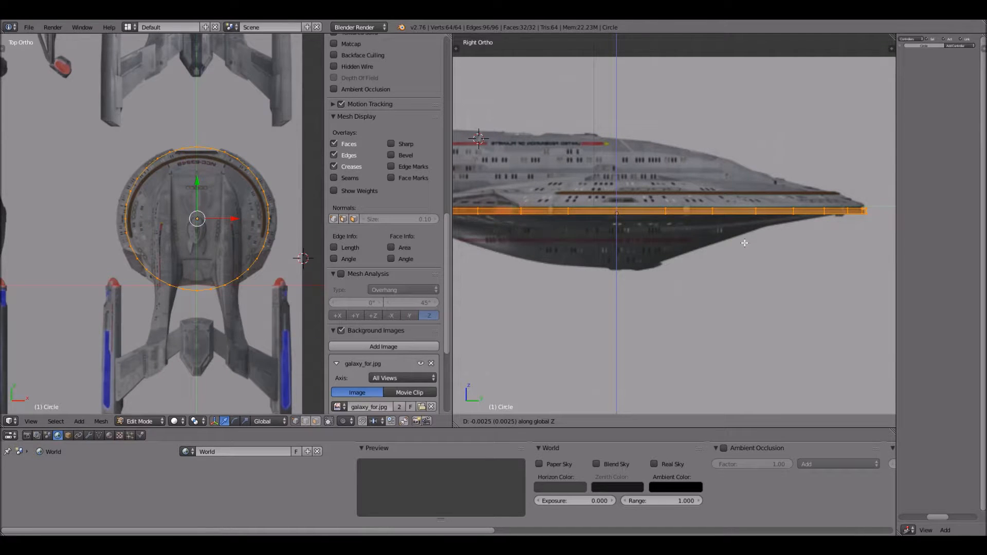
right_click(745, 242)
Clear the selection and box-select the full lower ring of the rim band in the wireframe Right view
scroll(744, 243, "down", 1)
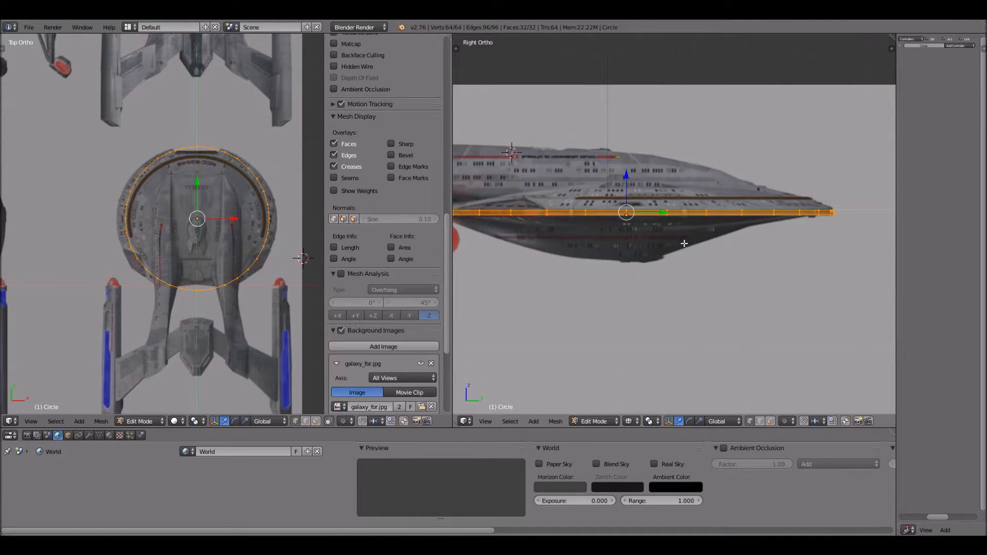
scroll(694, 243, "down", 1)
key("a")
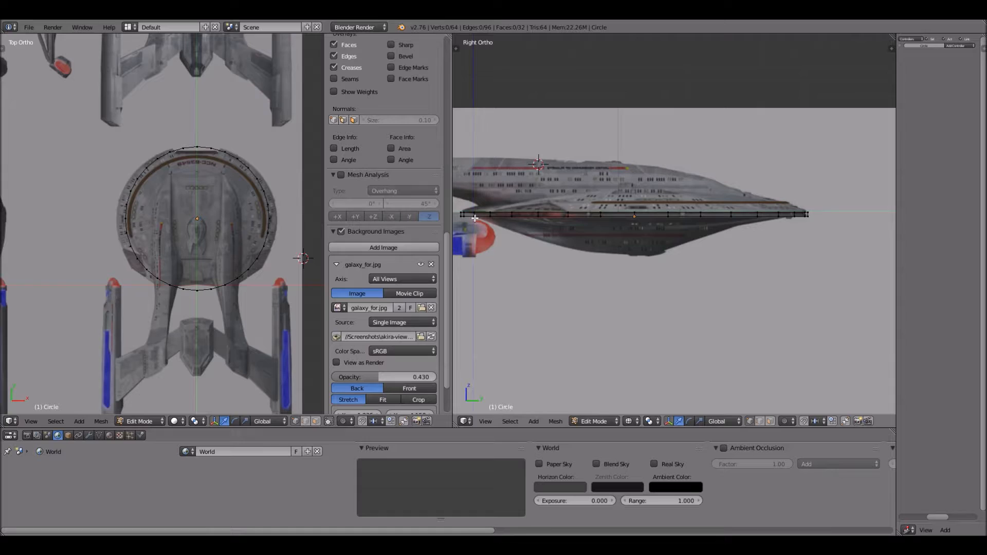
key("b")
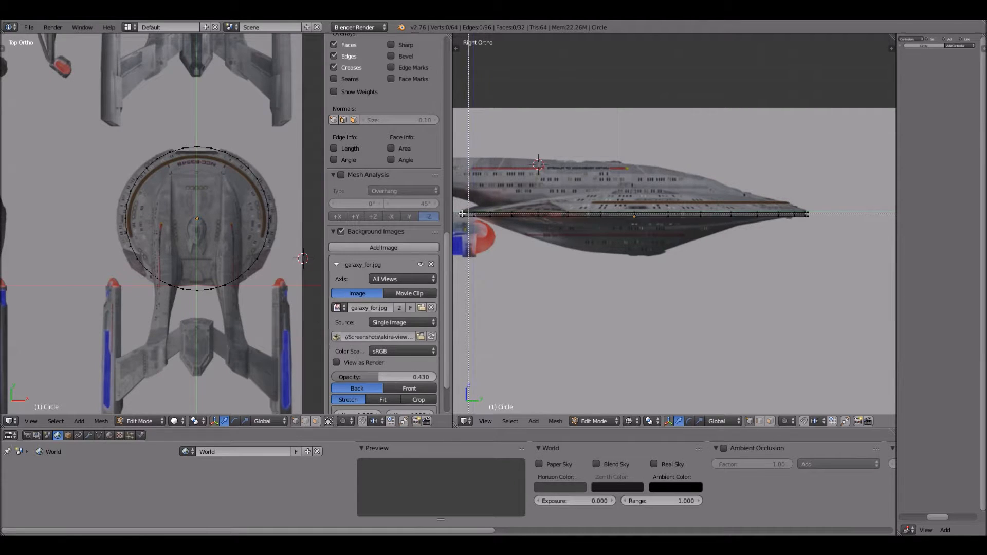
left_click_drag(458, 214, 828, 264)
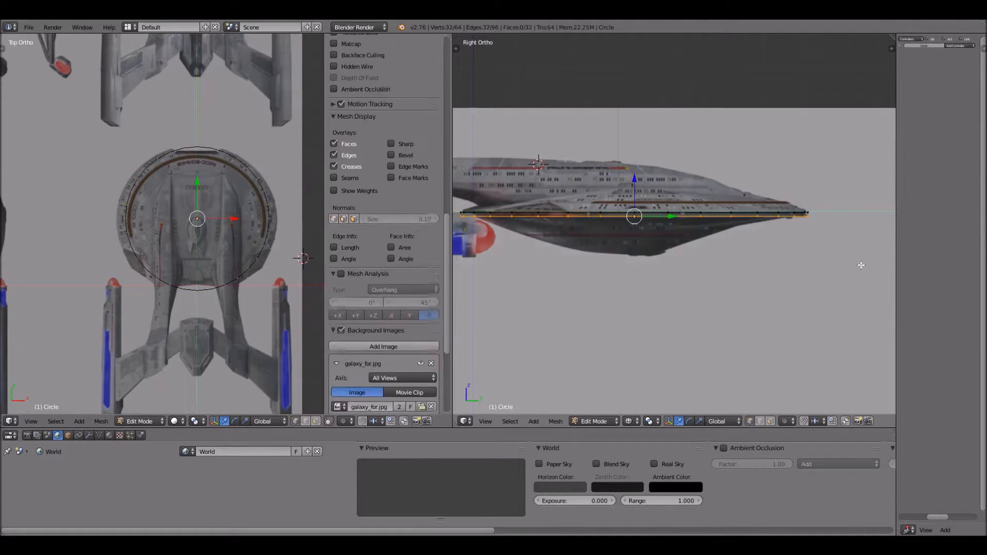
key("e")
key("z")
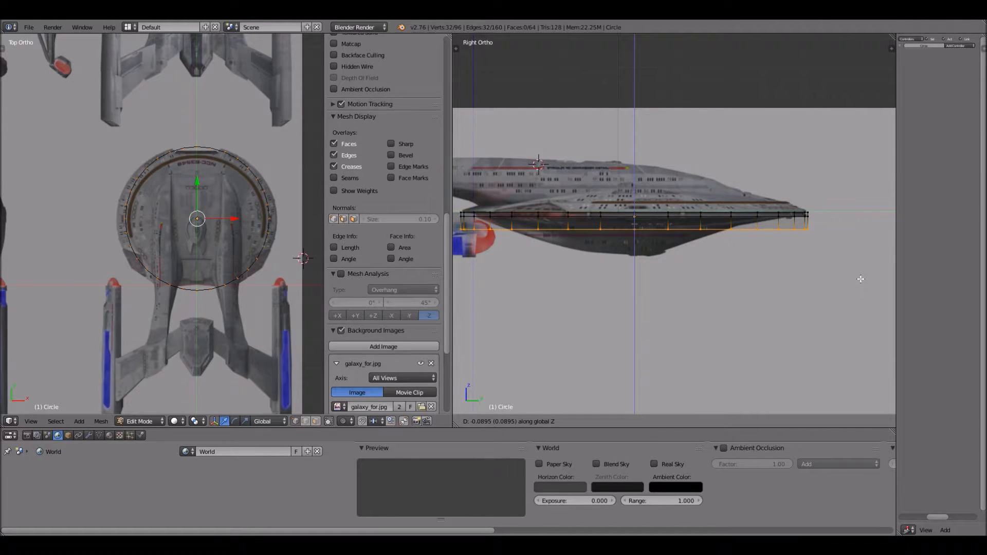
left_click(862, 281)
key("s")
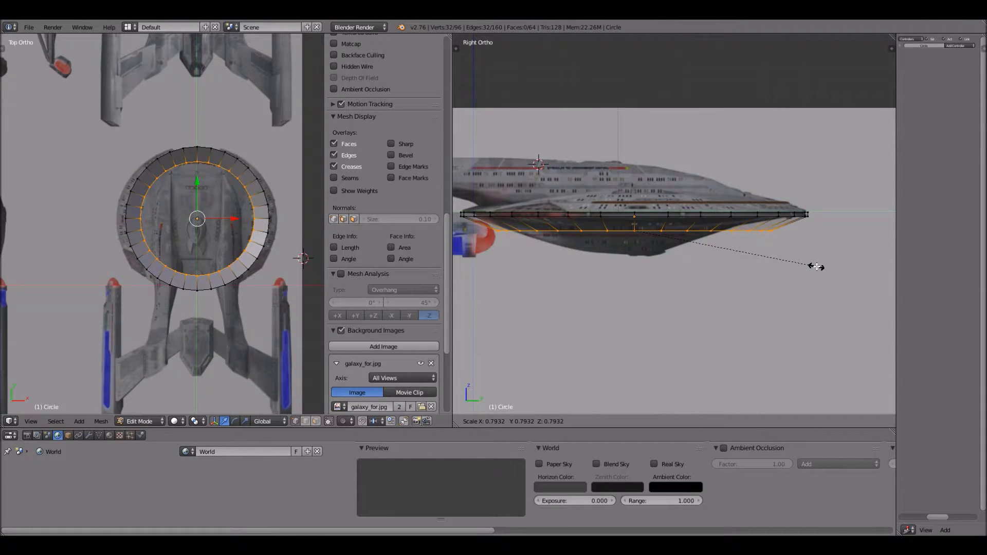
key("Escape")
key("ctrl+z")
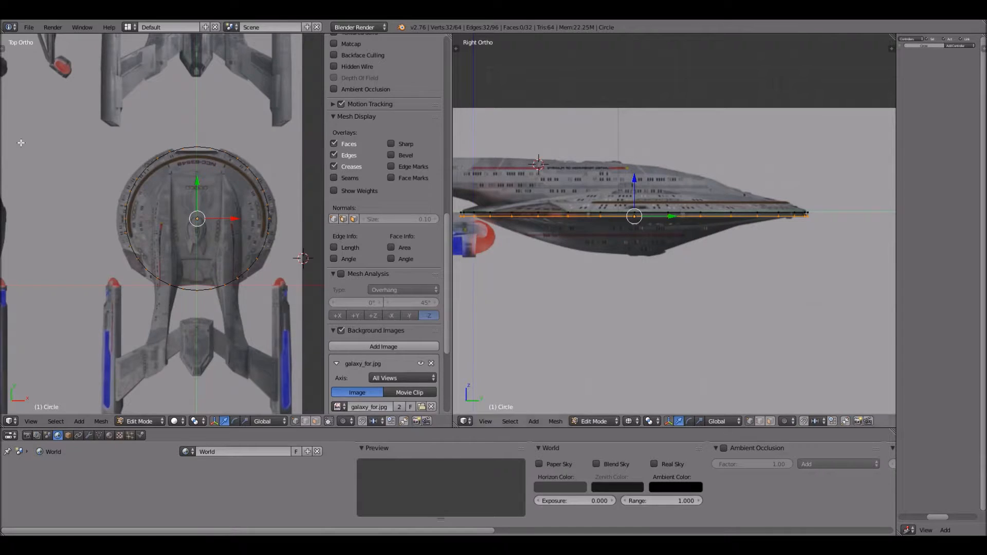
scroll(197, 216, "up", 4)
scroll(198, 211, "down", 3)
key("s")
key("z")
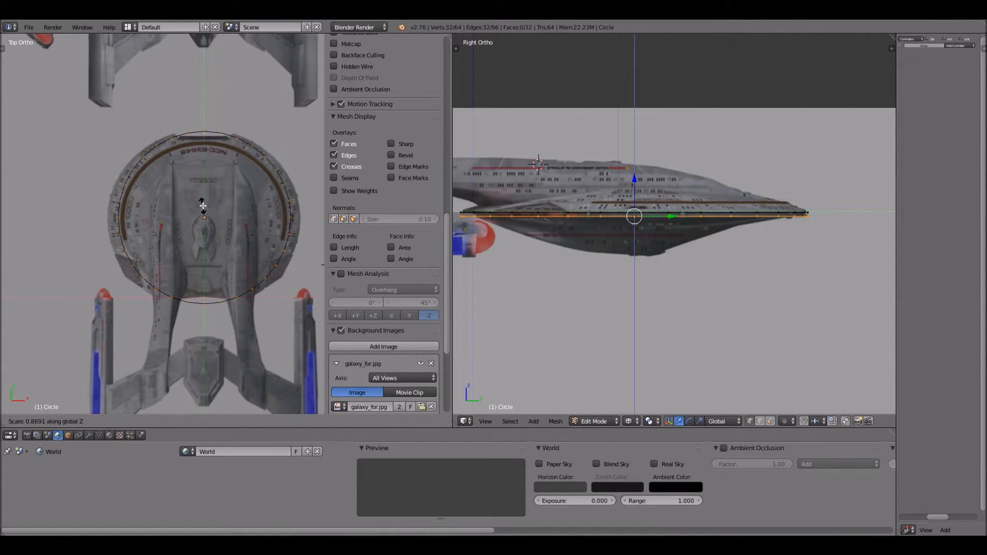
right_click(203, 205)
Select the whole rim band and scale it to match the saucer outline, about 1.16 and 0.97 along X and 1.02 along Y
key("a")
key("a")
key("s")
key("x")
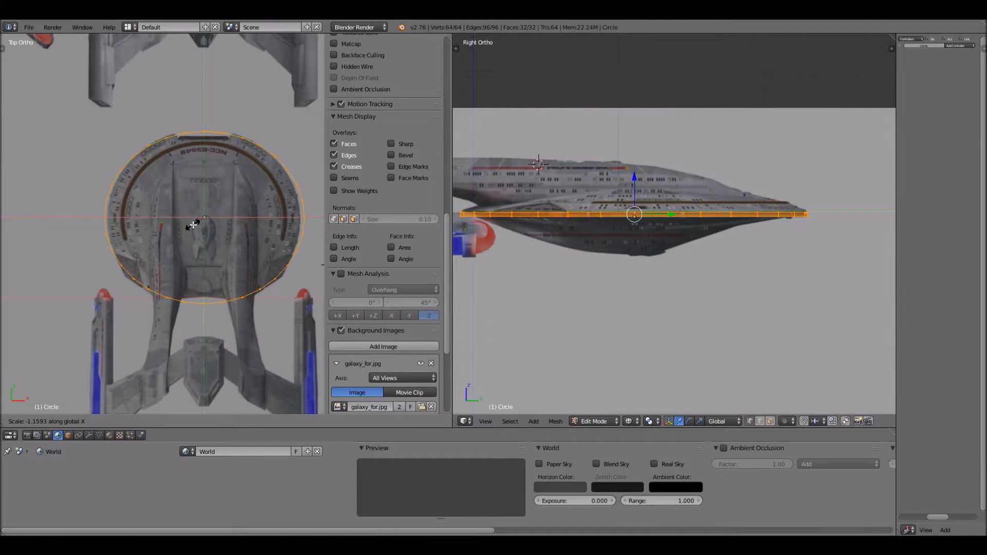
left_click(275, 256)
key("s")
key("x")
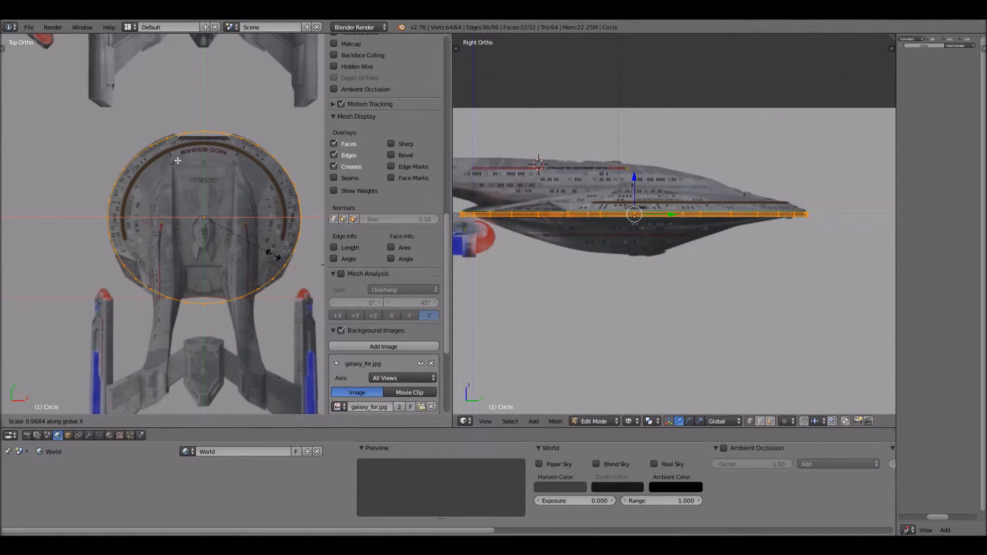
left_click(227, 195)
key("s")
key("y")
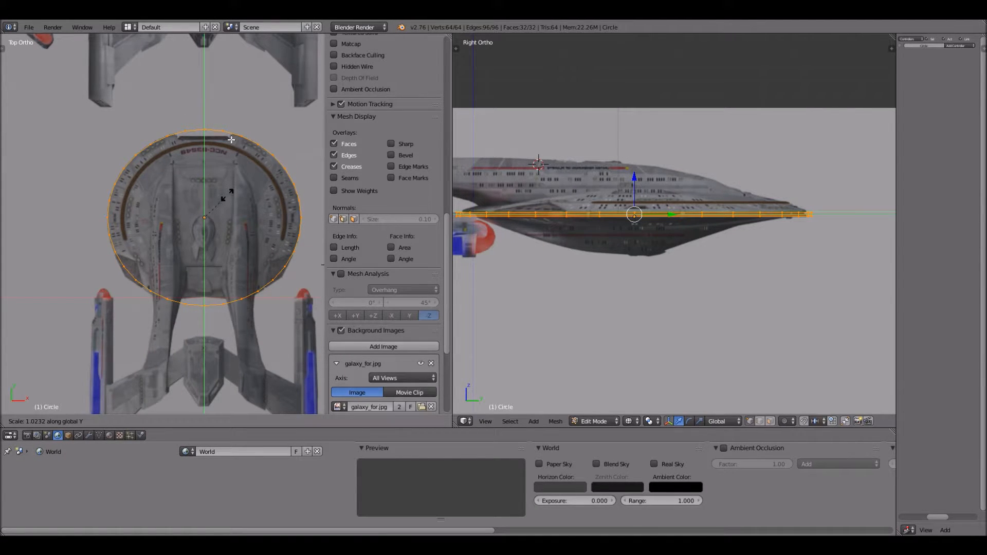
left_click(231, 140)
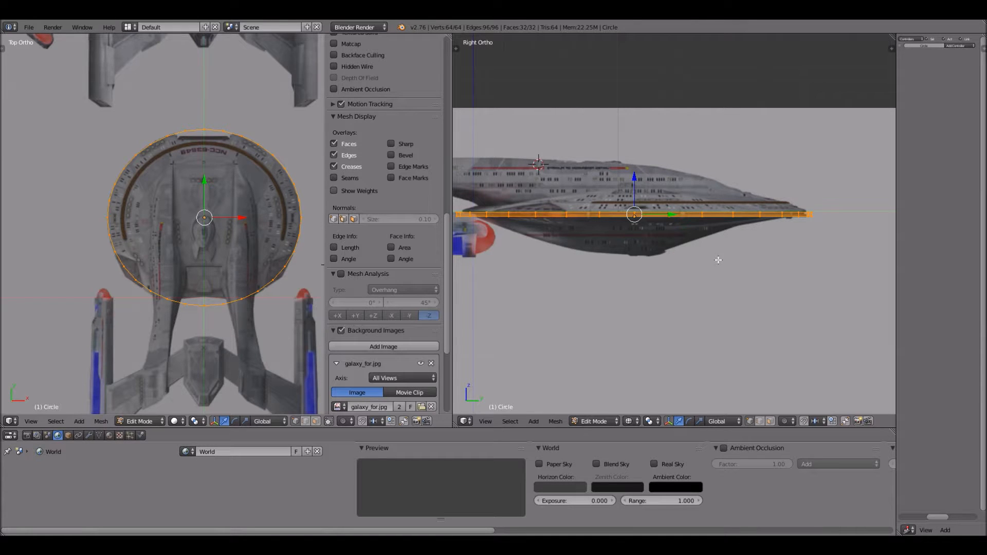
Clear the selection and box-select only the rim band's lower ring in the Right view
key("a")
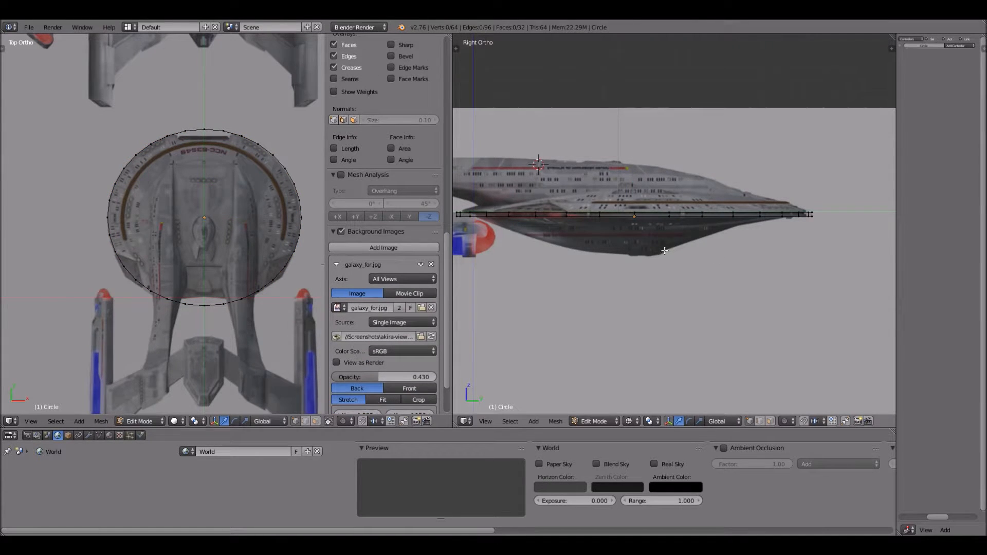
key("b")
left_click_drag(455, 215, 823, 261)
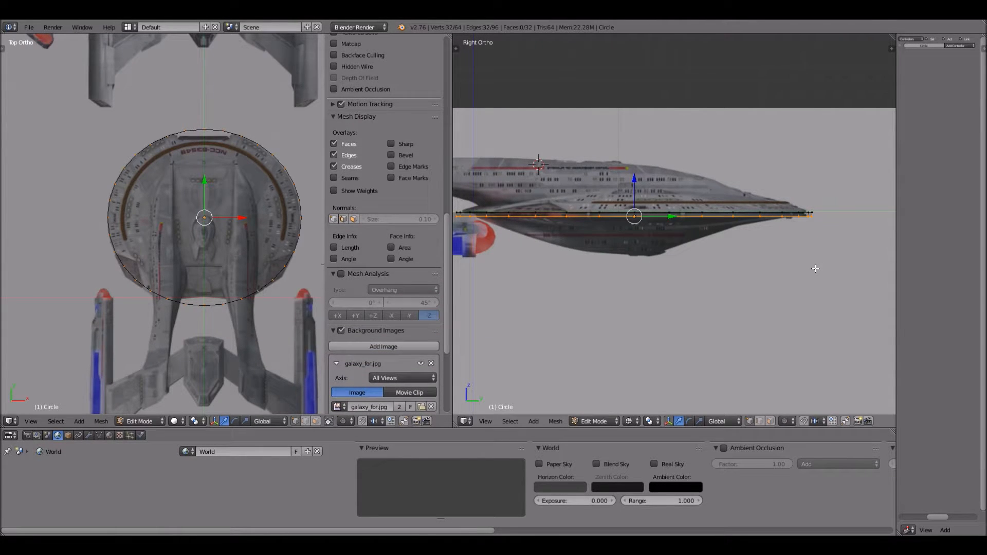
Examine the saucer's underside drawing in the Top view reference and its lower hull profile in the Right view
scroll(815, 268, "up", 1)
middle_click_drag(157, 108, 139, 326, "shift")
middle_click_drag(191, 157, 171, 172, "shift")
middle_click_drag(227, 148, 222, 186, "shift")
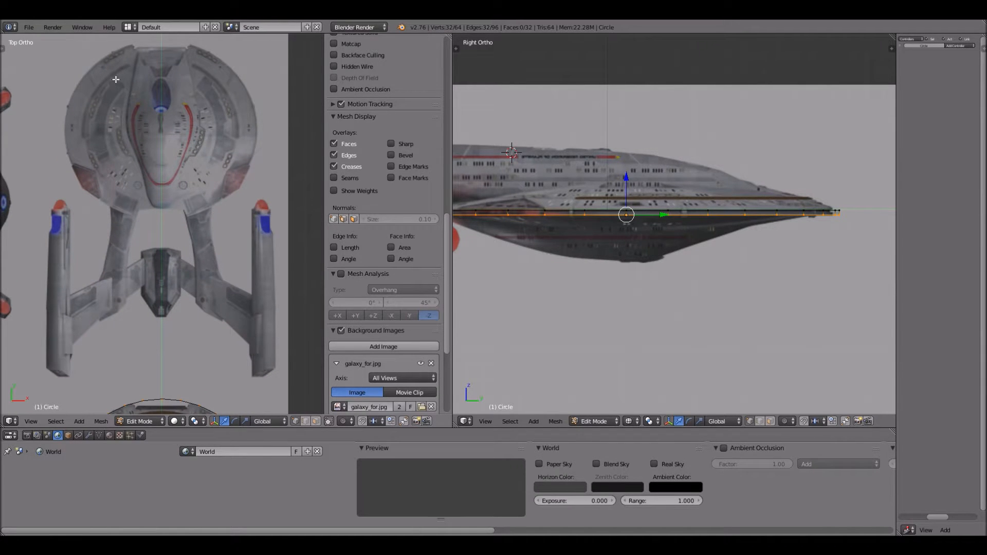
middle_click_drag(201, 80, 200, 100, "shift")
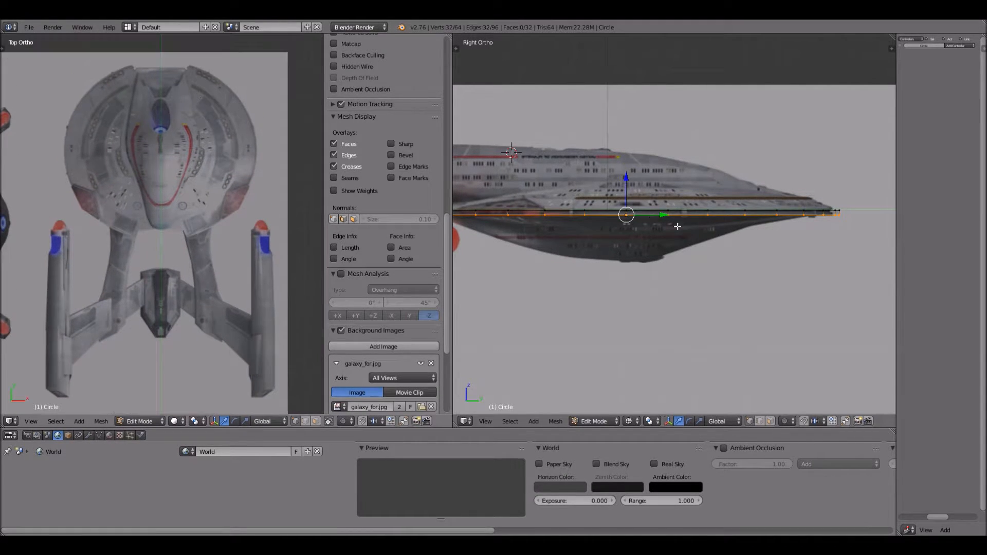
scroll(753, 262, "up", 1)
scroll(802, 242, "up", 1)
scroll(817, 252, "down", 1)
scroll(828, 260, "up", 1)
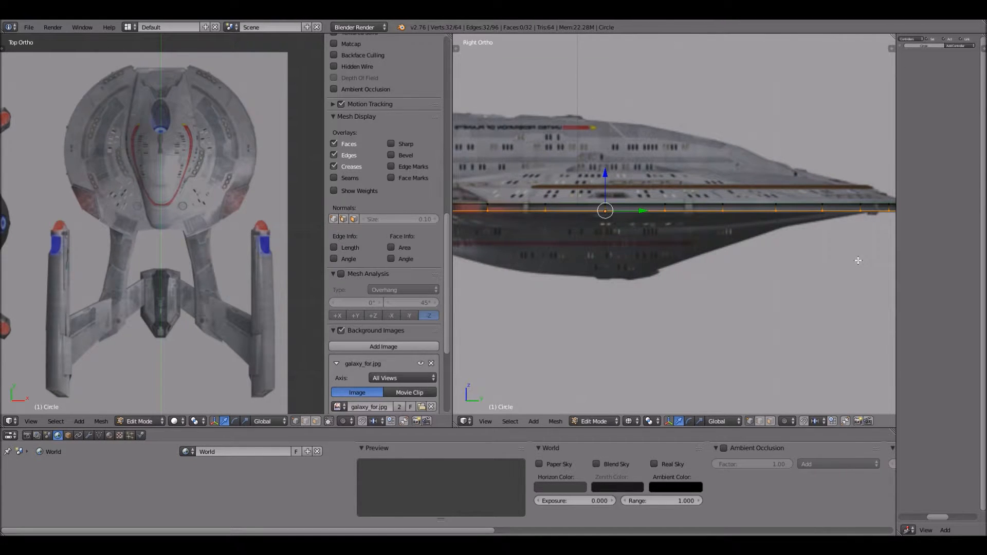
scroll(858, 261, "down", 1)
Extrude the rim band's lower ring in place and scale the new ring inward to about 0.87
key("e")
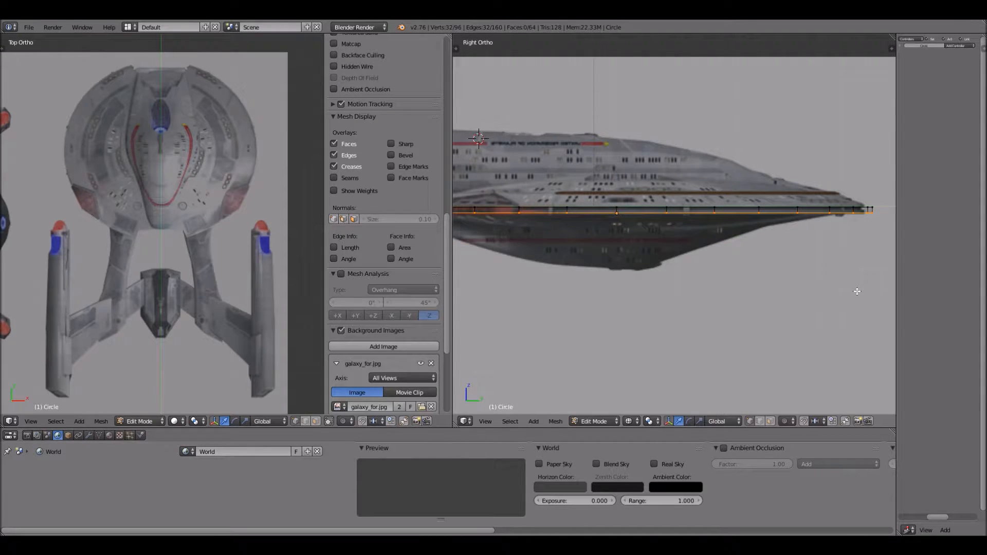
key("g")
key("s")
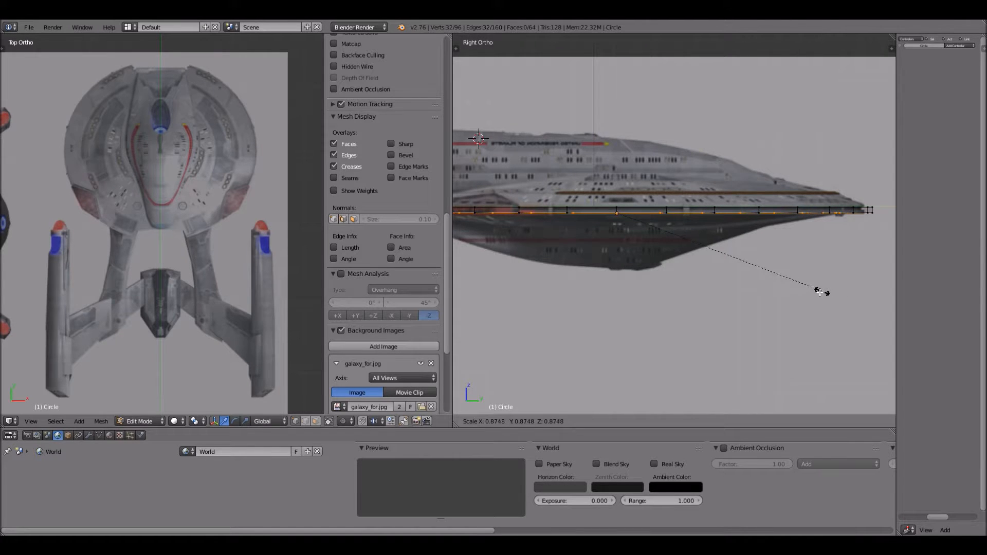
left_click(585, 297)
Shift the new inner ring about 0.03 backward along Y and scale it to about 1.03
middle_click_drag(528, 312, 656, 307, "shift")
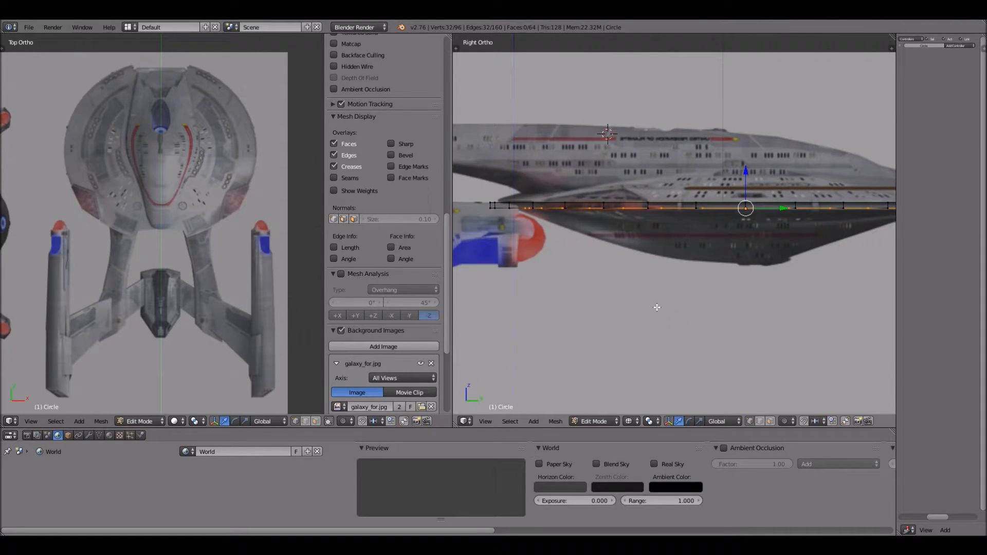
middle_click_drag(740, 289, 678, 282, "shift")
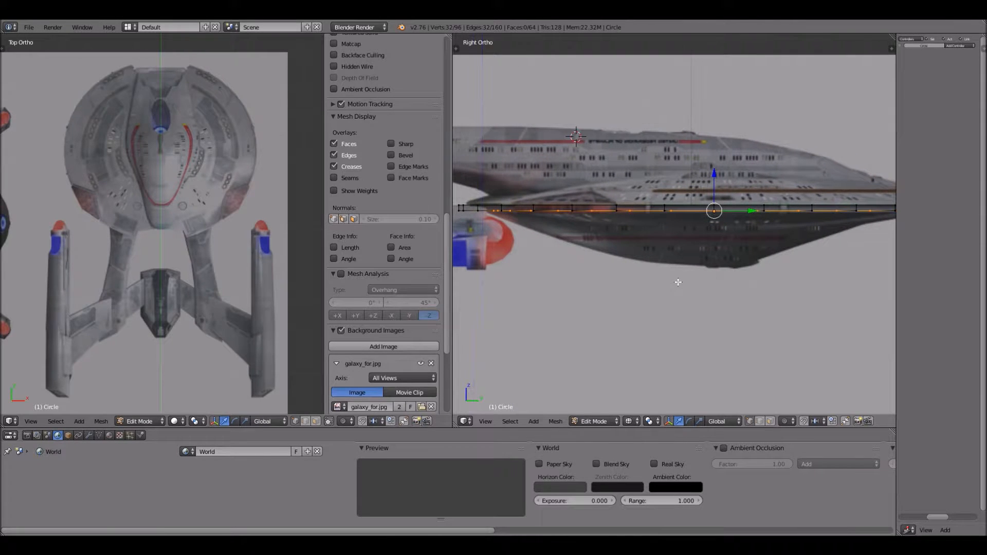
key("g")
key("y")
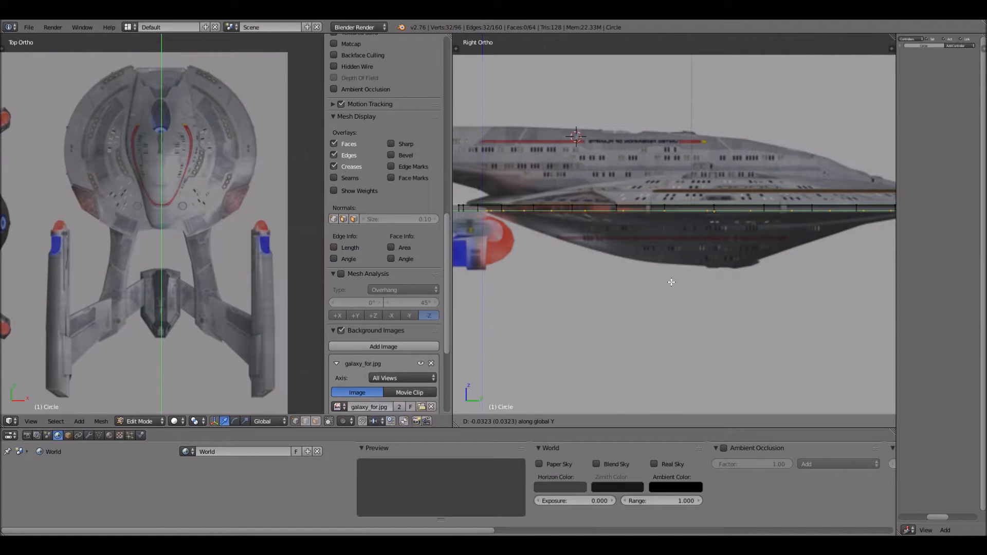
left_click(672, 282)
scroll(730, 282, "down", 1)
middle_click_drag(729, 282, 683, 291, "shift")
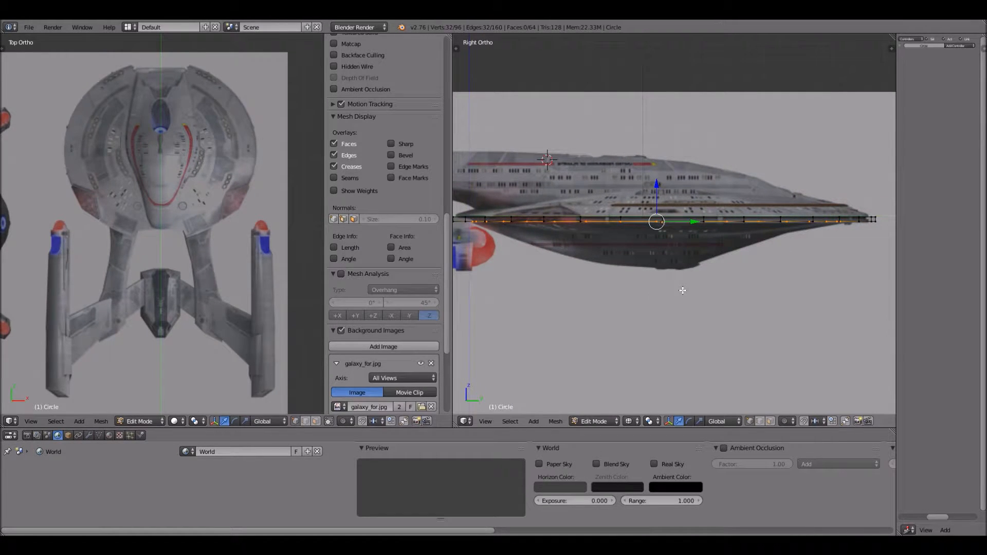
key("s")
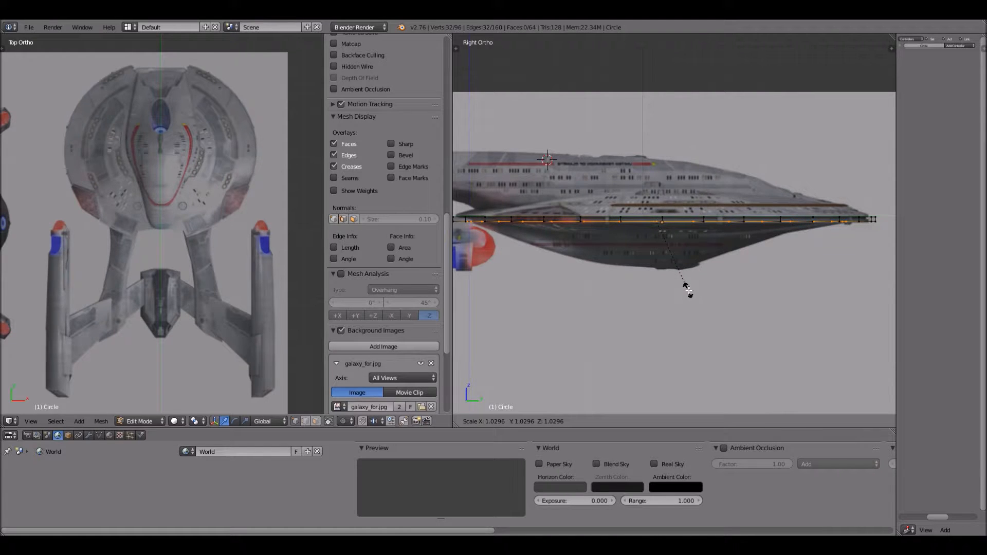
left_click(687, 288)
Extrude the inner ring downward along Z and scale the new ring to about 0.62 to follow the lower hull
key("e")
key("z")
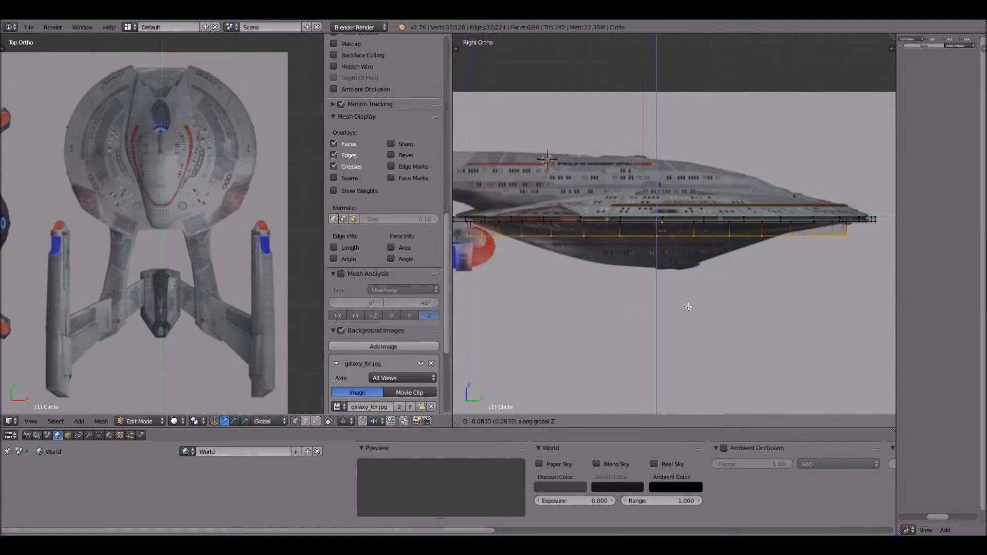
left_click(782, 311)
key("s")
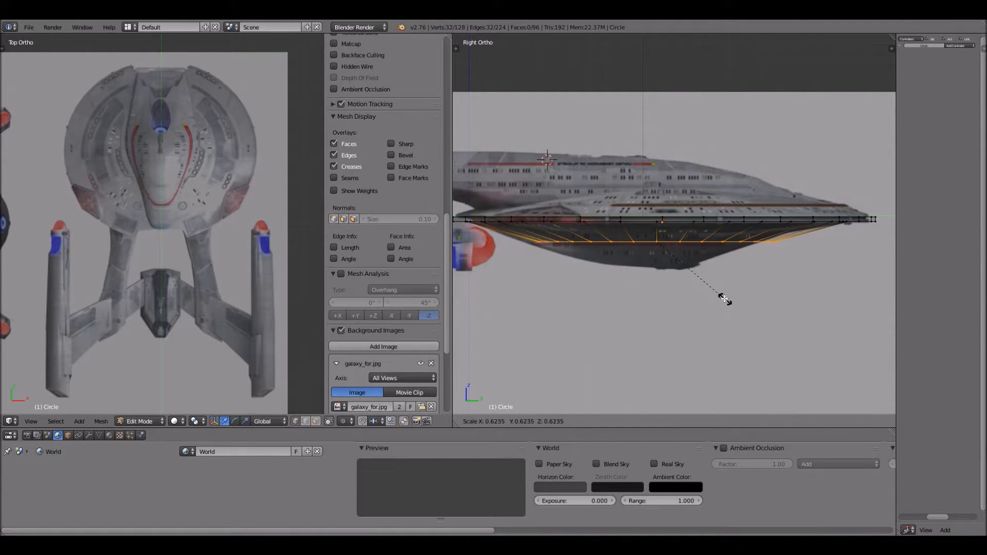
left_click(724, 299)
Shift the lowest ring about 0.087 backward along Y to line it up with the hull's side profile
key("g")
key("y")
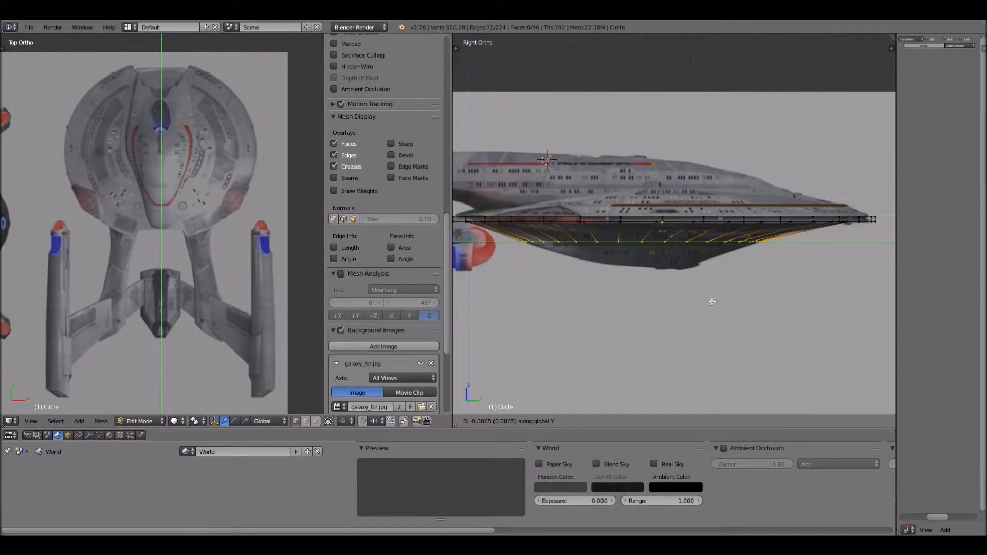
left_click(713, 302)
Extrude the lowest ring about 0.04 downward along Z and scale the new ring to about 0.34
scroll(176, 250, "down", 5)
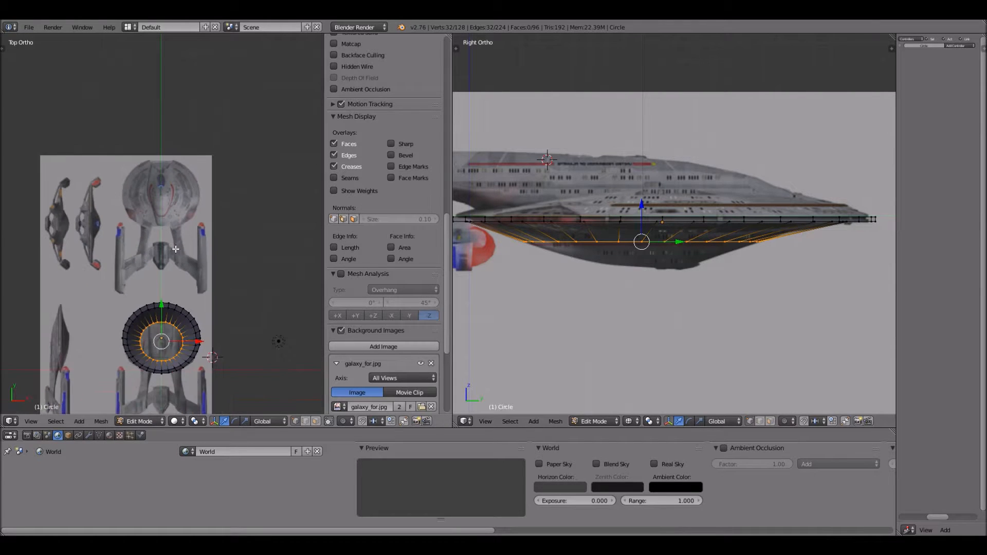
middle_click_drag(225, 343, 229, 218, "shift")
scroll(229, 218, "up", 6)
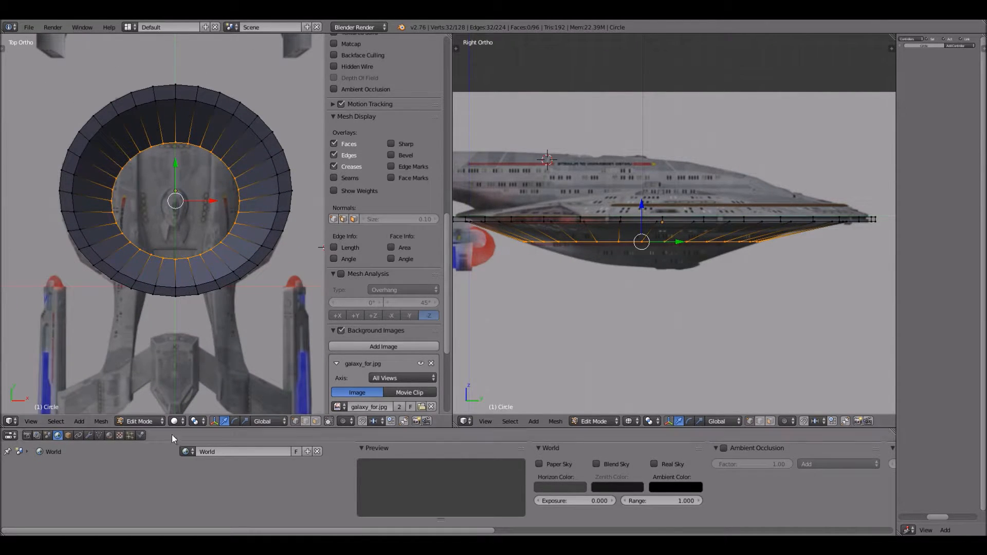
scroll(737, 248, "up", 2)
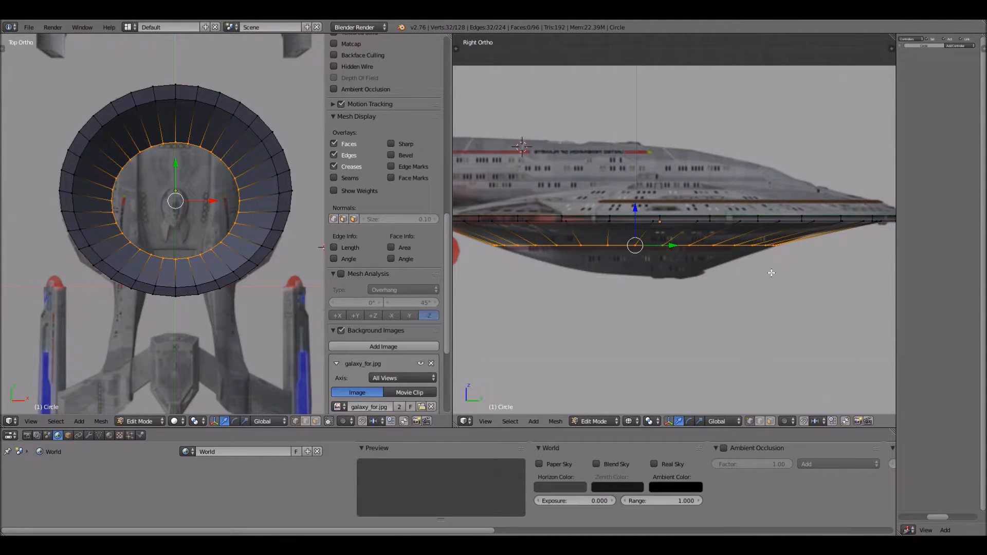
scroll(774, 274, "up", 1)
key("e")
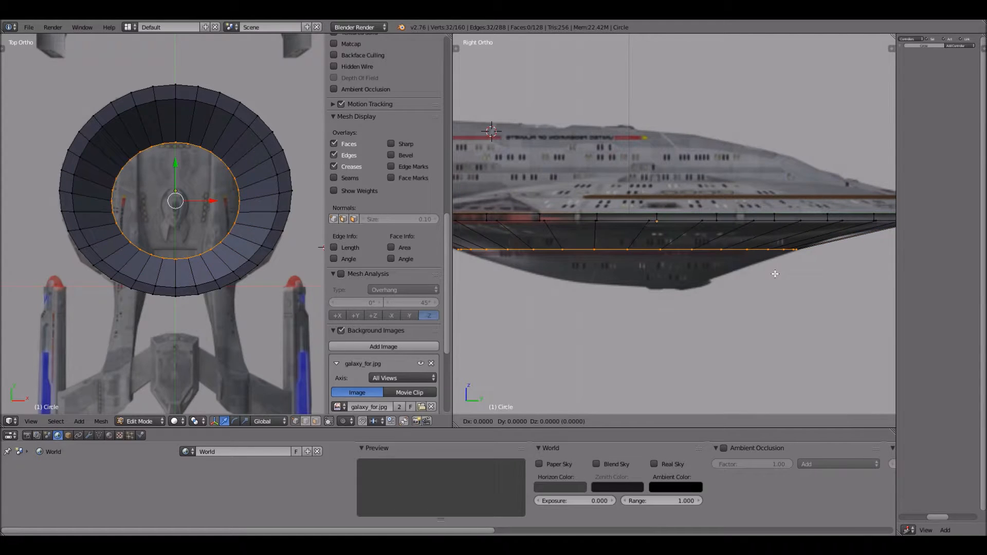
key("y")
right_click(775, 286)
key("g")
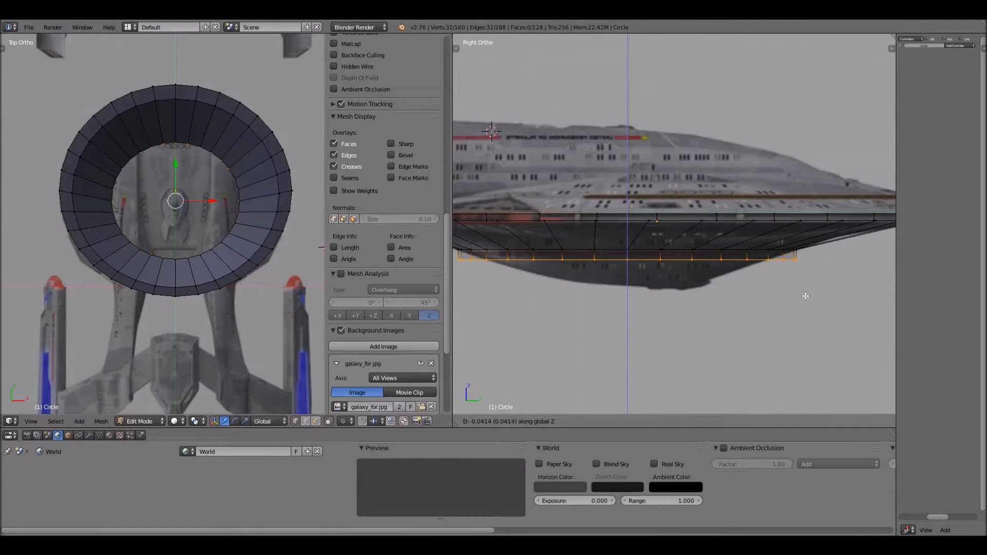
key("s")
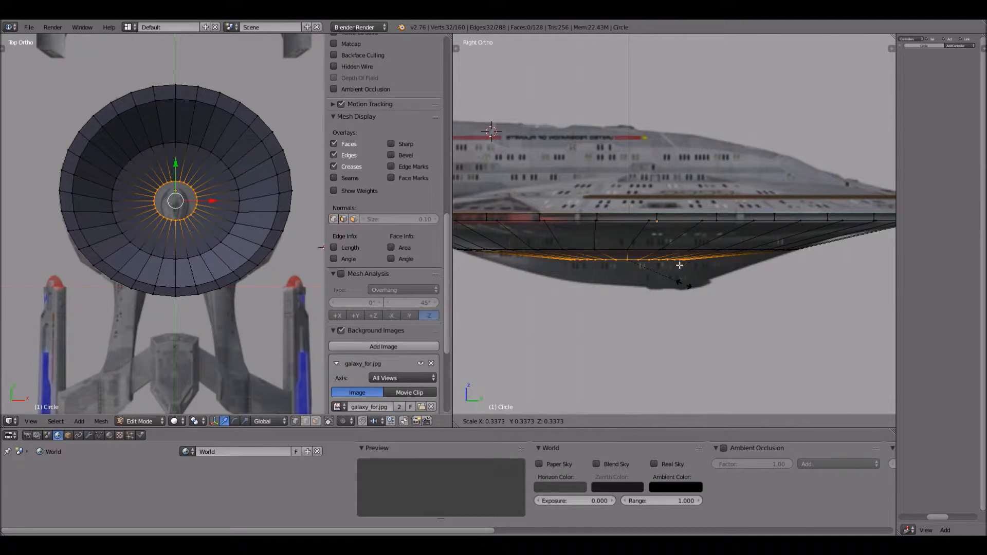
left_click(701, 303)
Box-select the upper edge ring of the saucer's rim band and extrude it about 0.16 upward along Z
key("a")
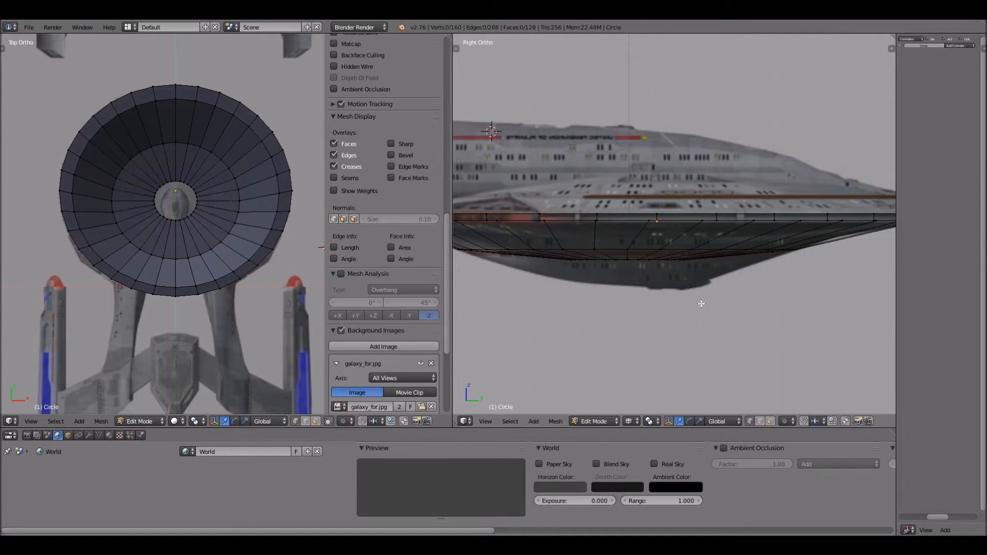
scroll(694, 272, "down", 2)
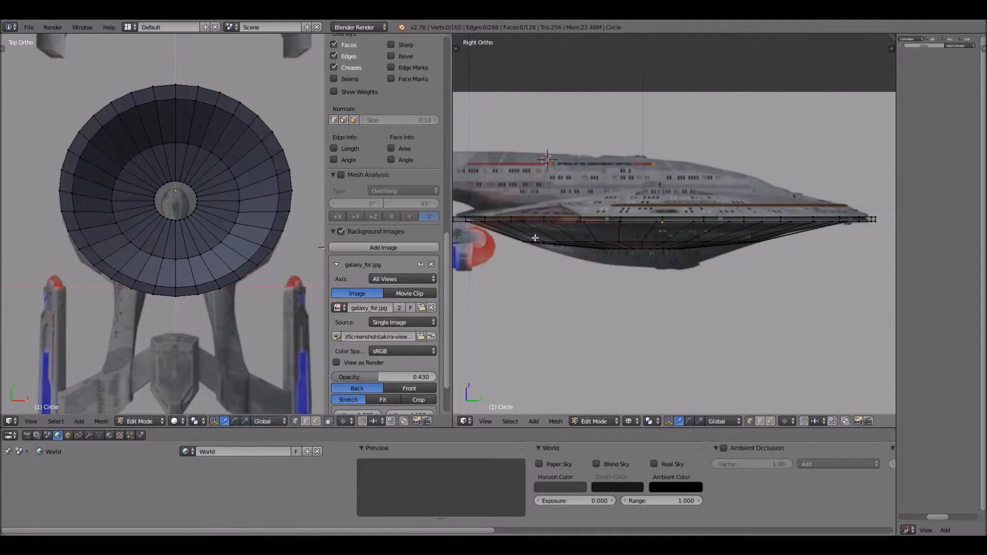
middle_click_drag(536, 238, 641, 255, "shift")
scroll(669, 267, "down", 2)
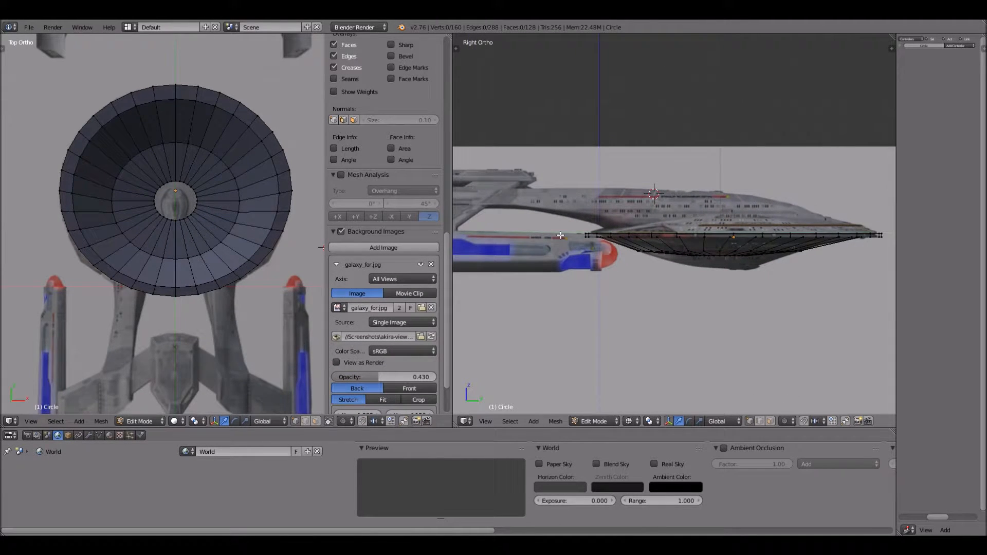
middle_click_drag(548, 220, 513, 221, "shift")
key("b")
left_click_drag(530, 228, 866, 236)
scroll(850, 240, "up", 2)
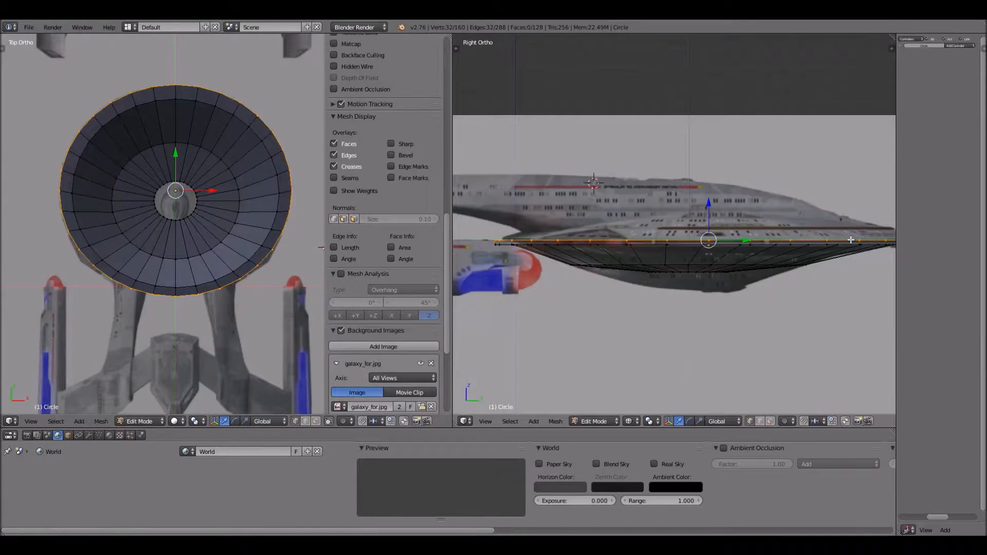
key("e")
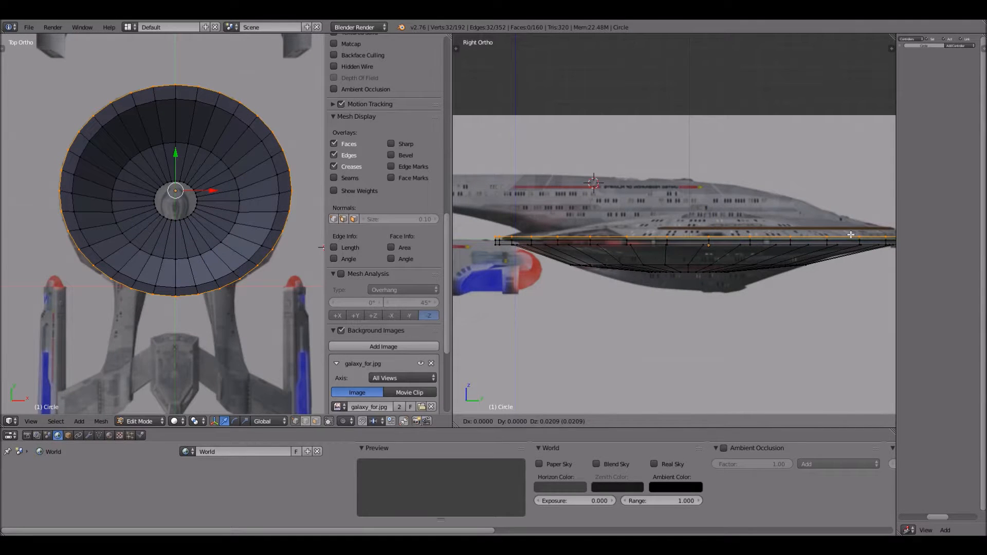
key("z")
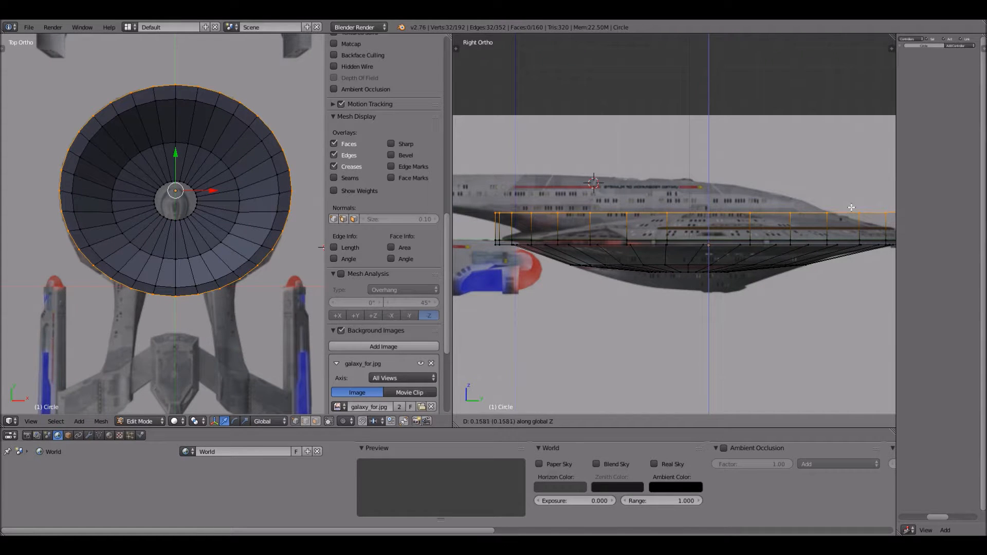
left_click(822, 277)
Scale the new upper ring to about 0.61 so it follows the slope of the upper hull
middle_click_drag(823, 278, 781, 275, "shift")
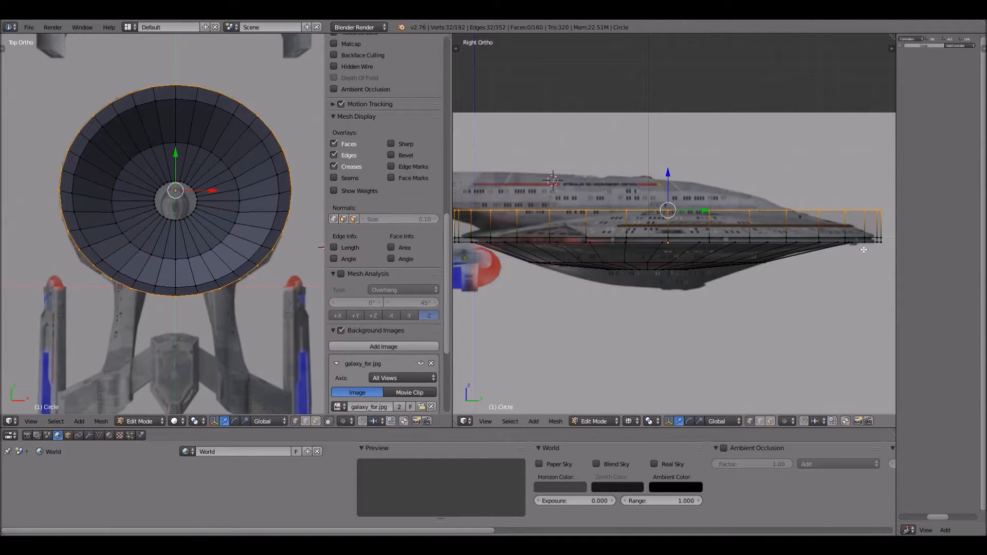
key("s")
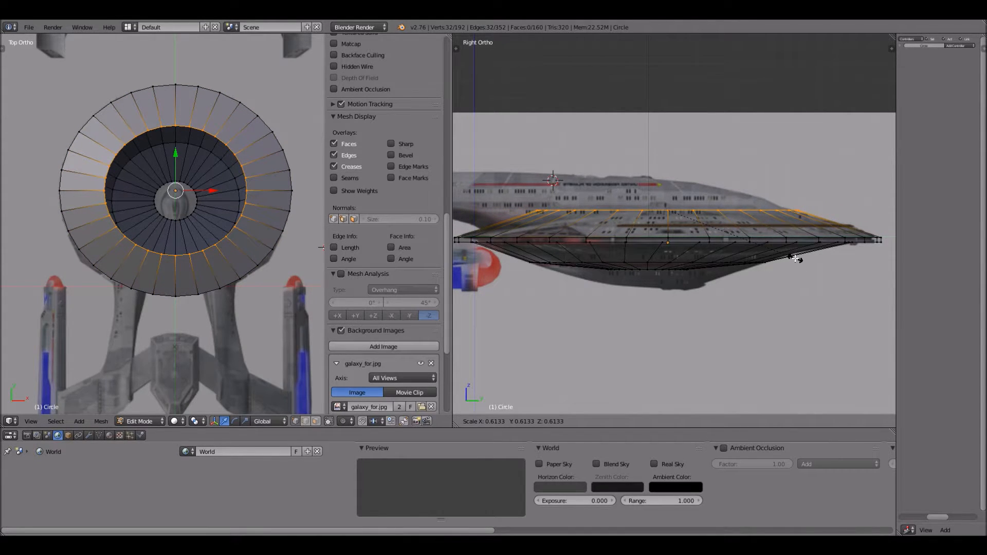
left_click(795, 258)
key("s")
left_click(798, 253)
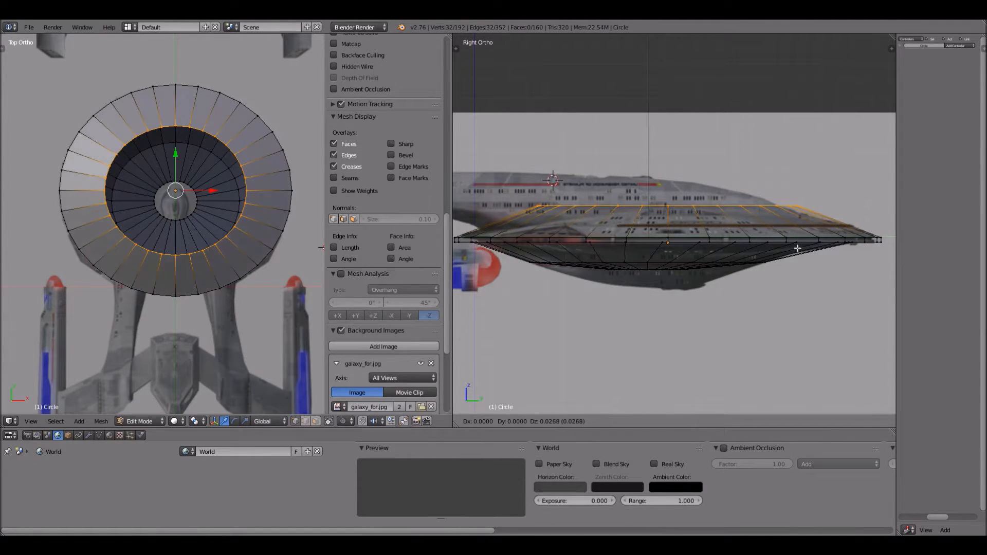
Extrude the upper ring about 0.04 upward along Z and scale the new ring to about 0.31
key("e")
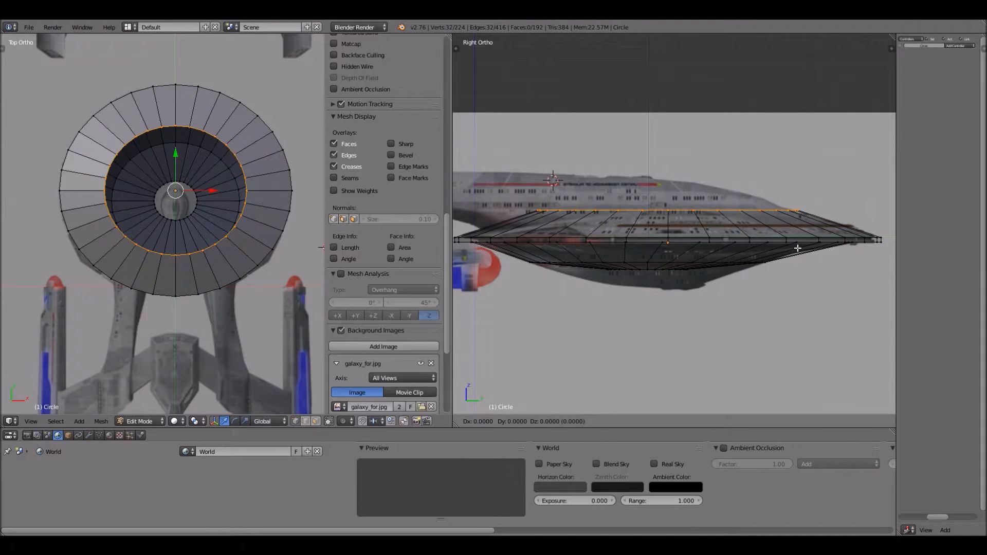
key("z")
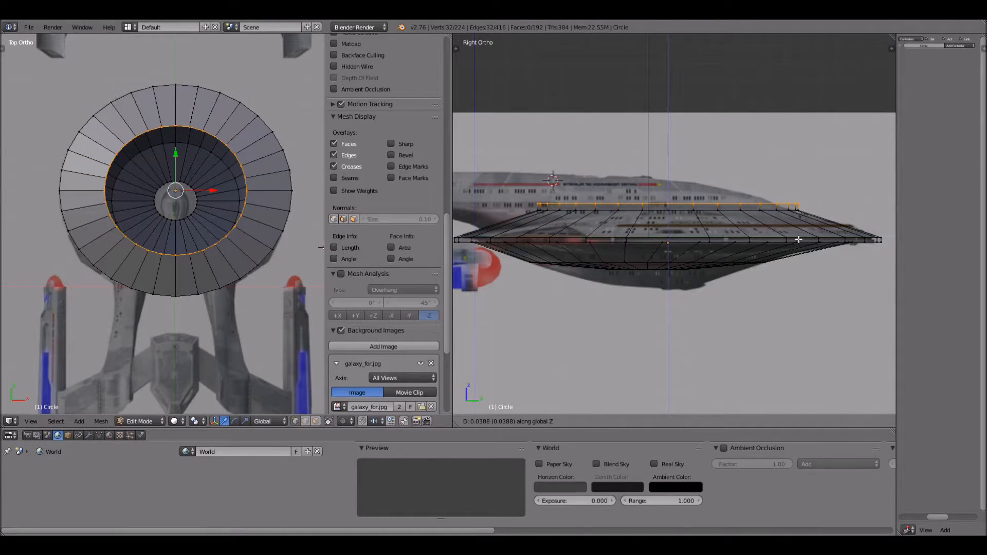
left_click(851, 295)
key("s")
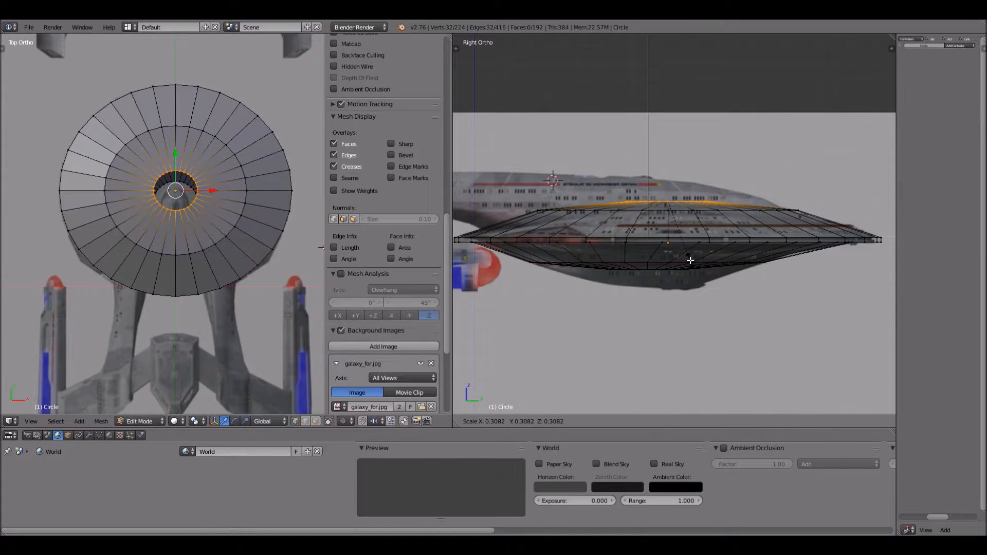
left_click(690, 260)
Extrude the innermost upper ring, raise it about 0.006 along Z, and merge its vertices at the center to close the saucer top
key("e")
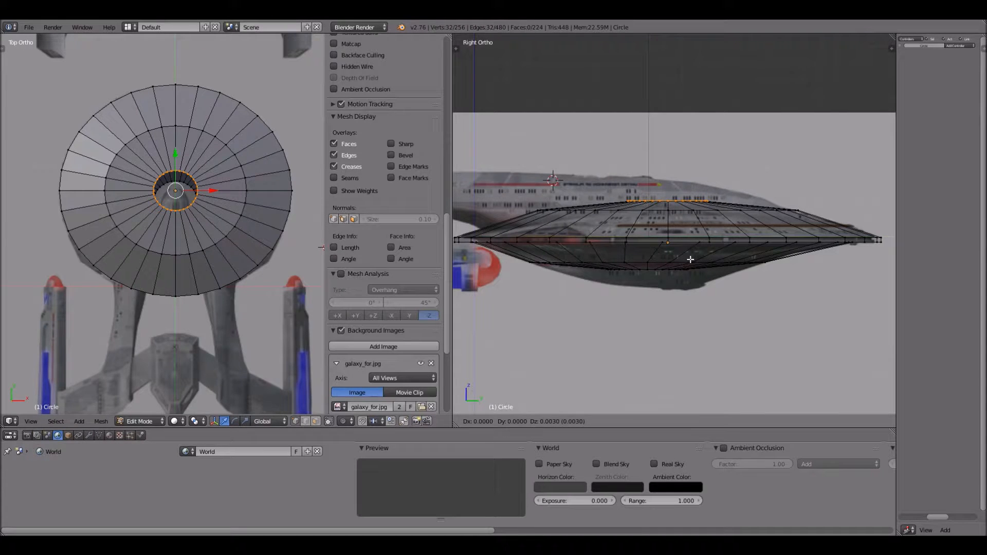
right_click(690, 259)
key("z")
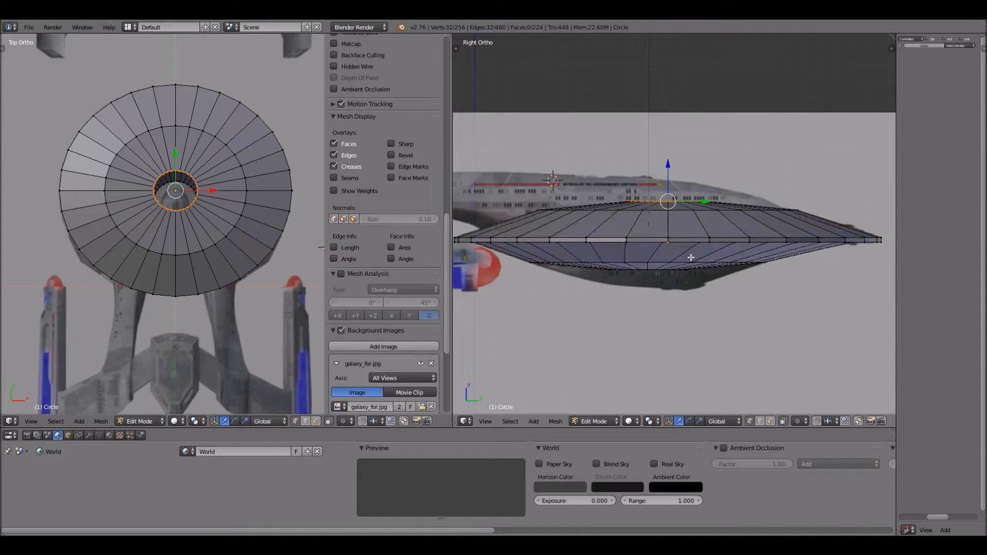
key("z")
key("g")
key("z")
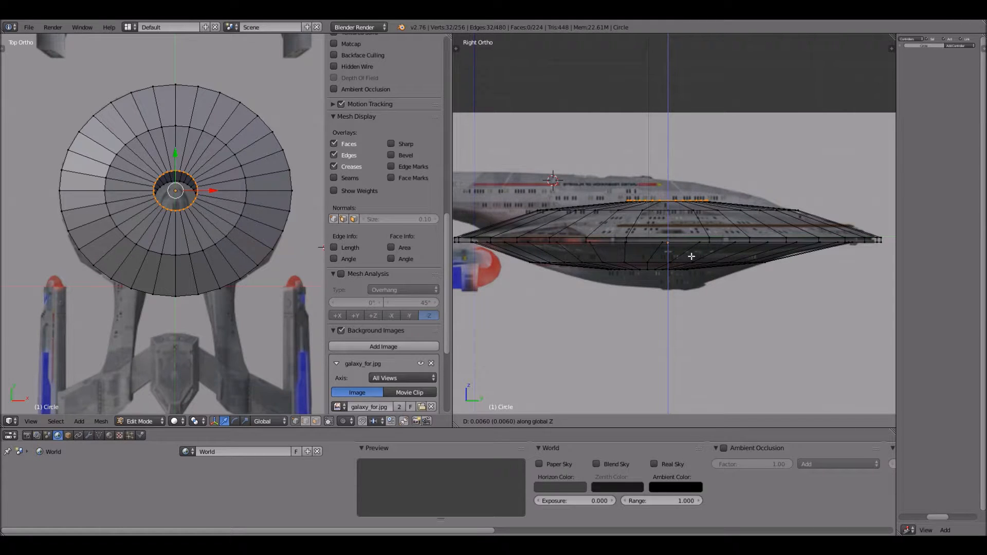
left_click(691, 256)
key("alt+m")
left_click(692, 257)
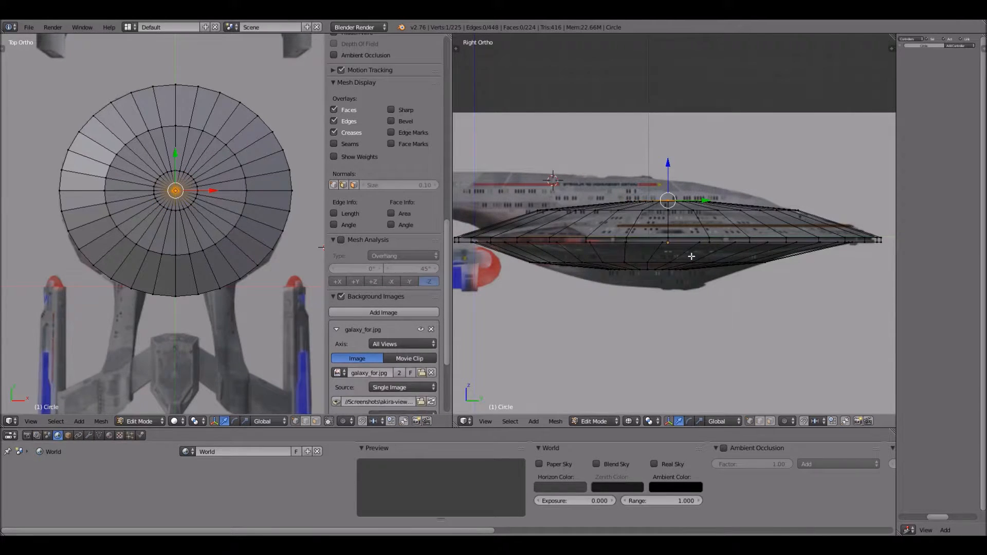
key("a")
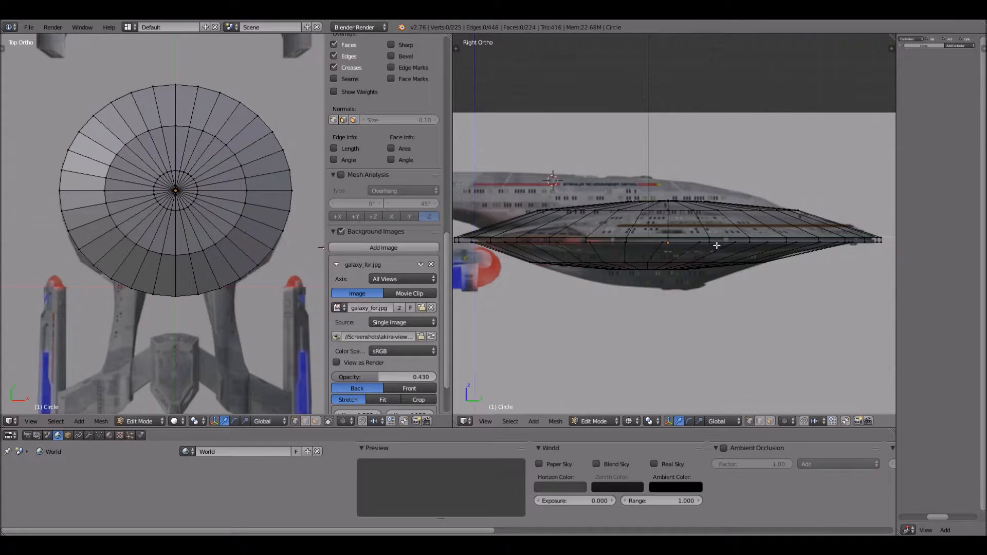
Switch the top view to wireframe shading and compare the saucer mesh with the reference image
scroll(718, 245, "down", 3)
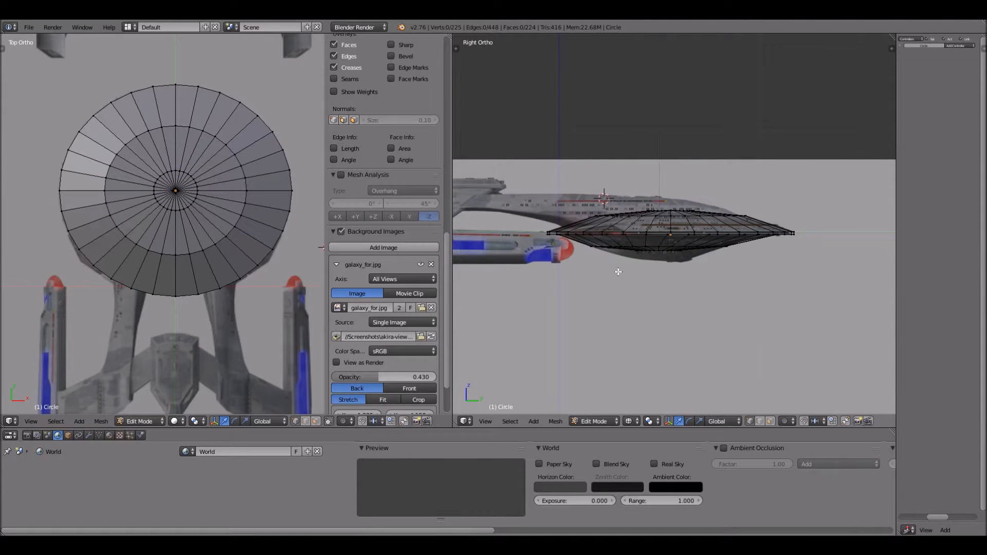
scroll(621, 271, "down", 2)
middle_click_drag(621, 271, 665, 259, "shift")
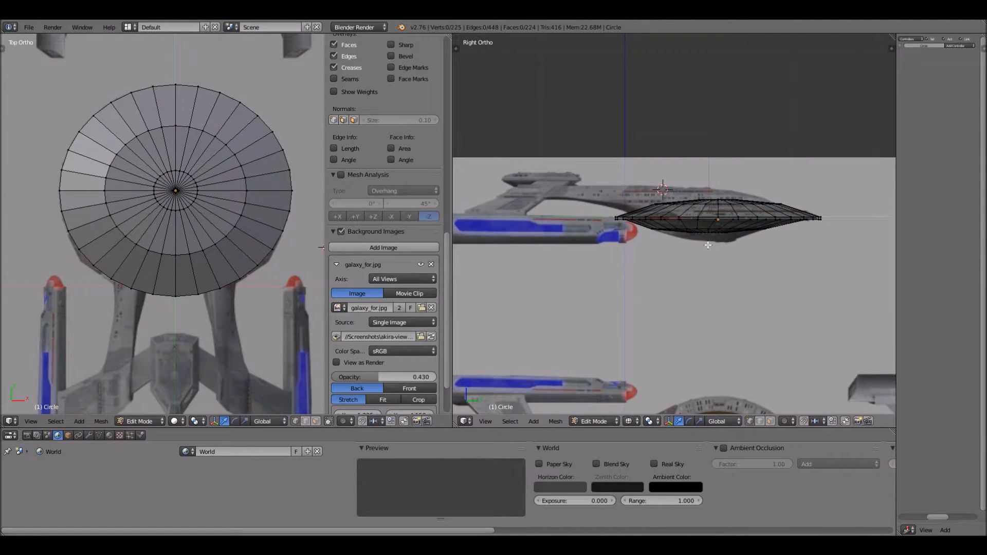
scroll(710, 251, "up", 5)
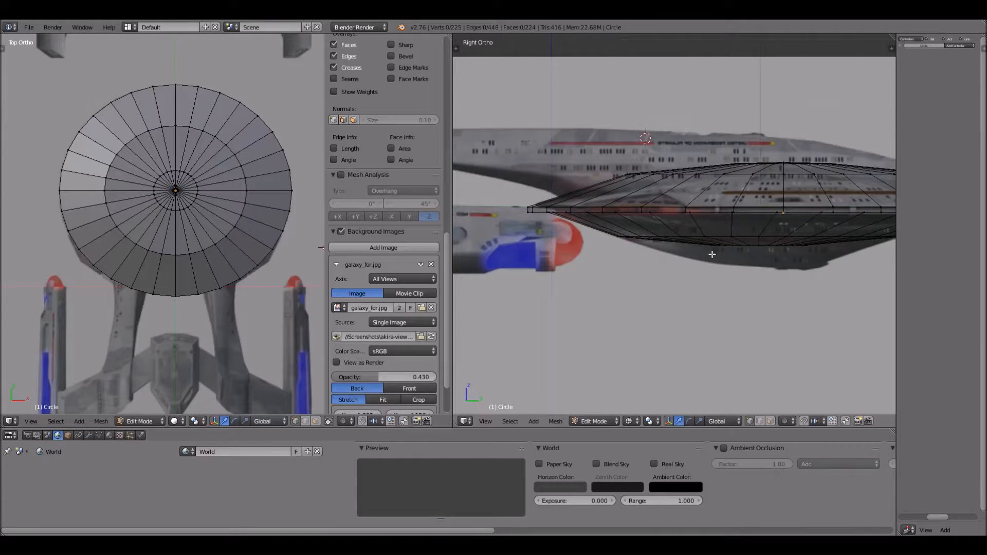
middle_click_drag(793, 246, 638, 223, "shift")
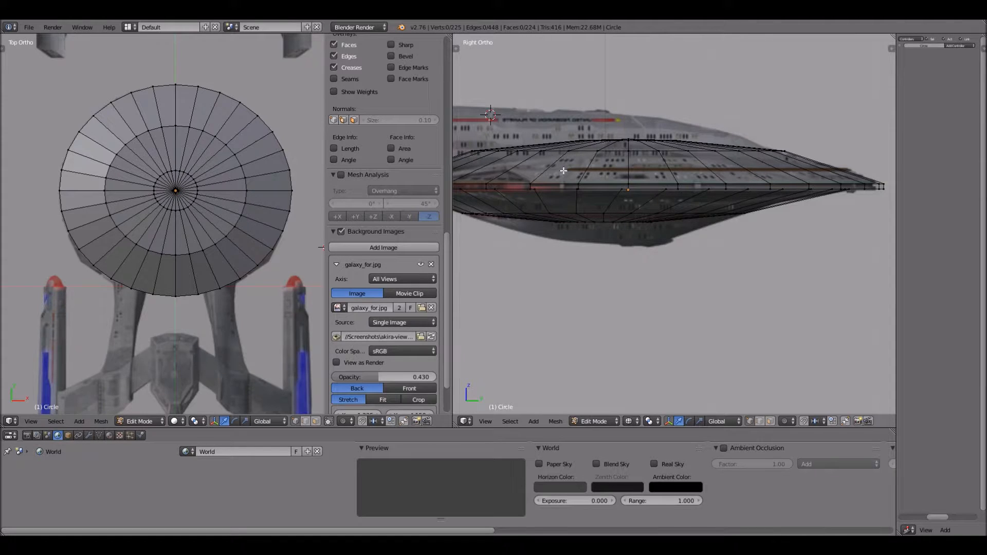
left_click(177, 422)
left_click(191, 398)
scroll(164, 186, "up", 4)
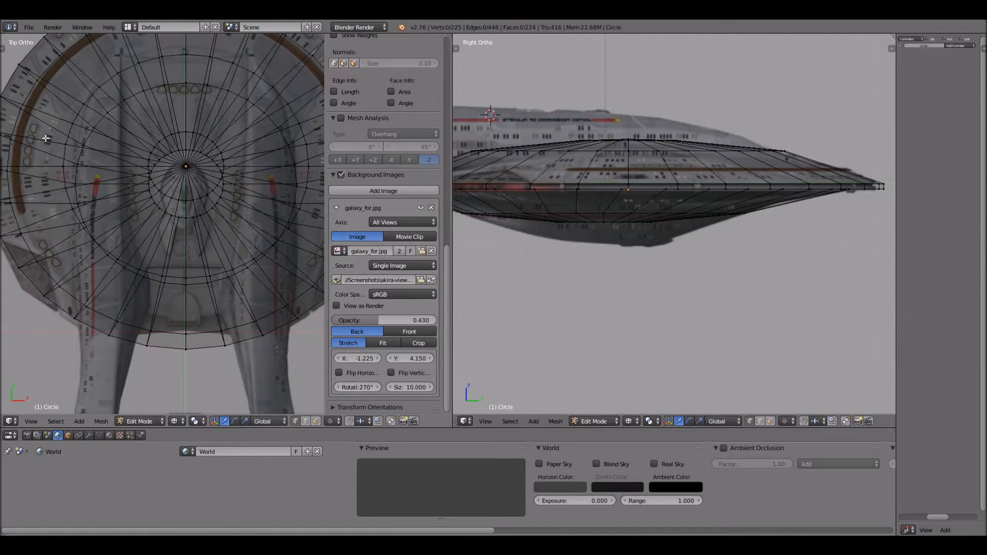
scroll(64, 106, "down", 1)
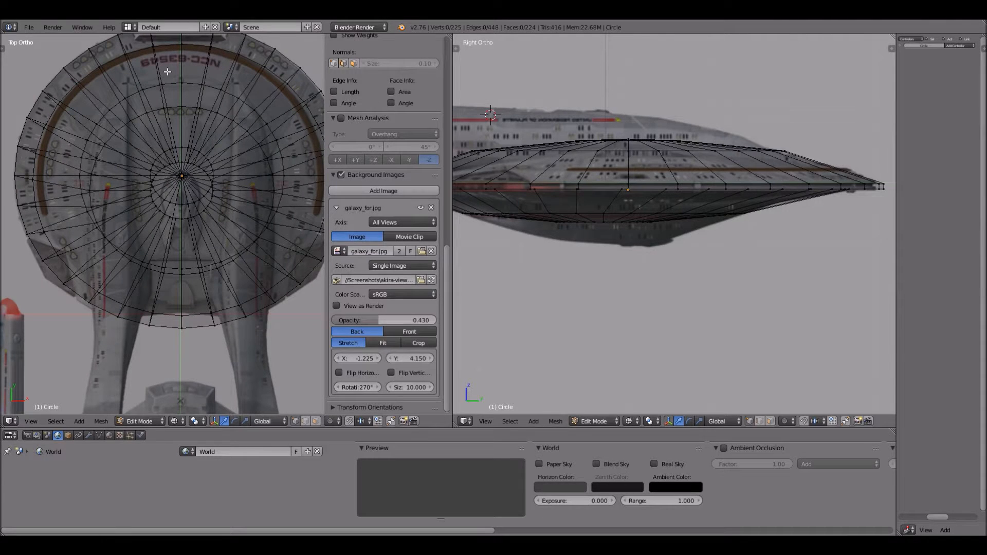
middle_click_drag(313, 168, 252, 166, "shift")
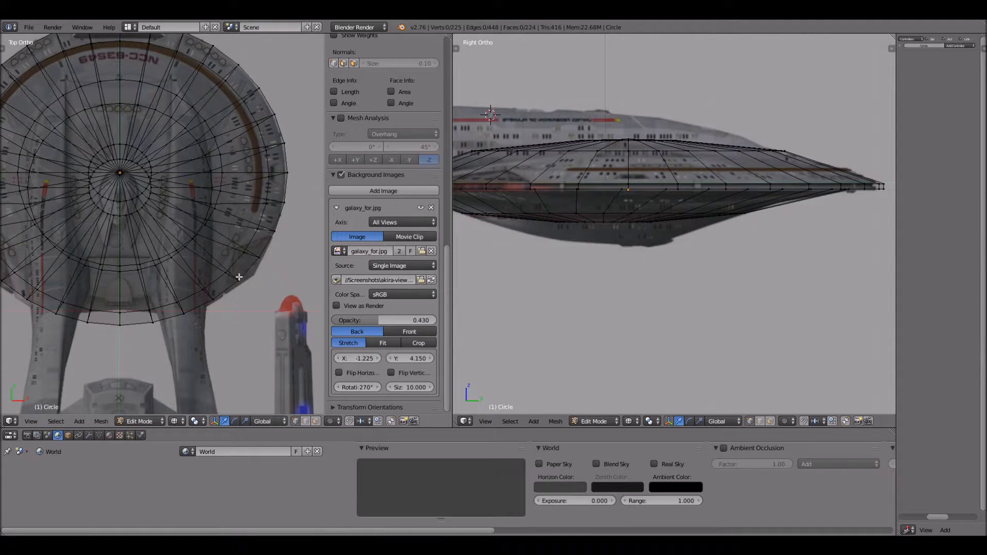
Leave mesh editing and place the 3D cursor on the rear pod in both the side and top views
scroll(242, 321, "down", 1)
scroll(279, 258, "down", 2)
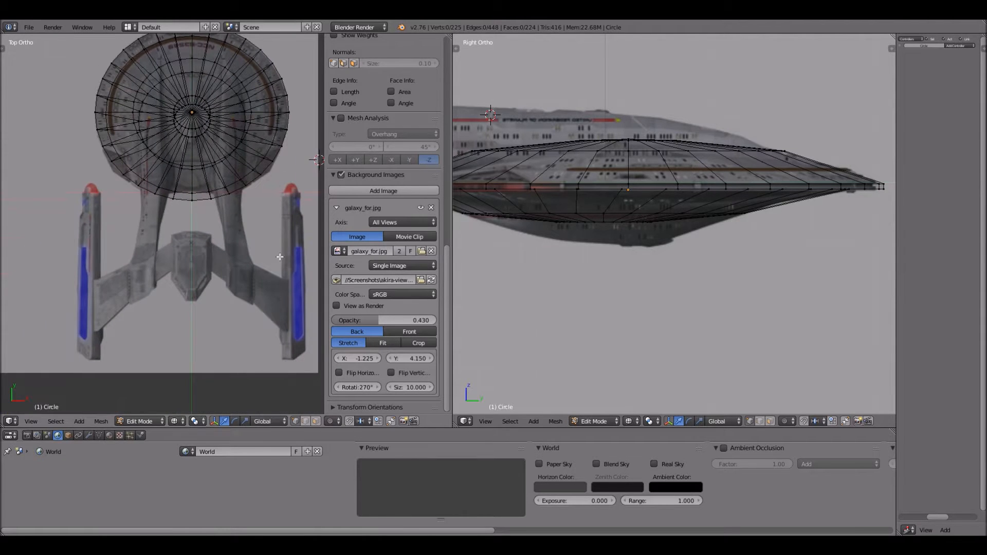
scroll(625, 330, "down", 4)
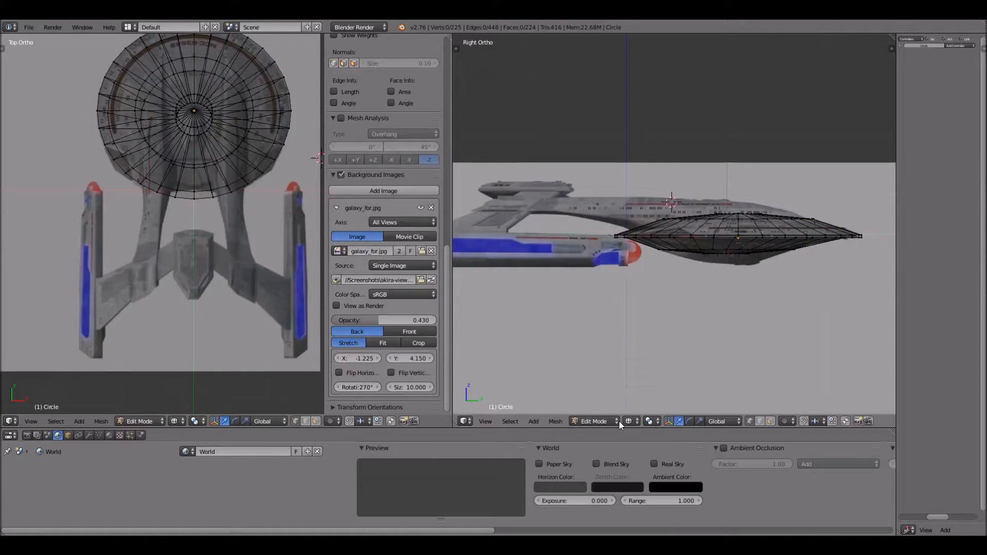
left_click(619, 421)
key("Tab")
left_click(529, 187)
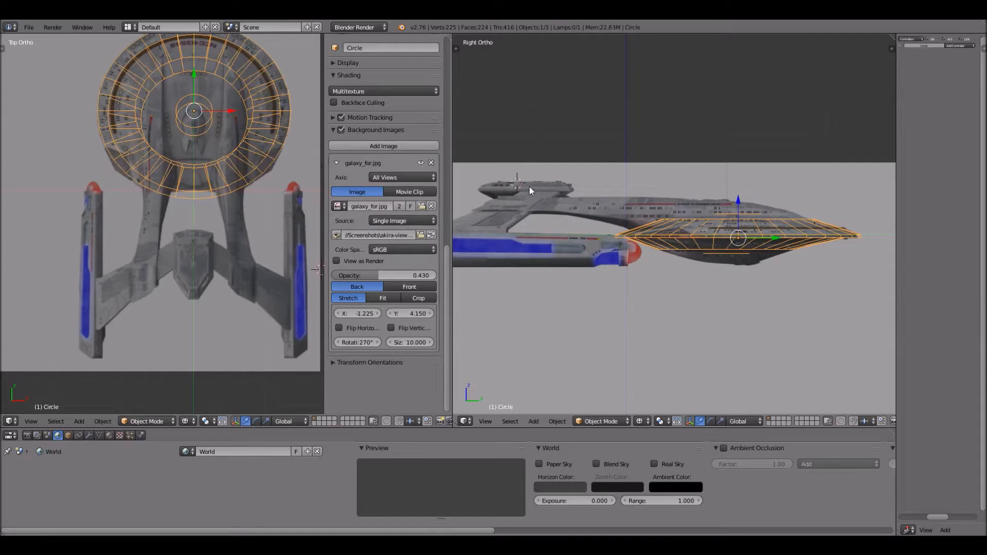
left_click(194, 263)
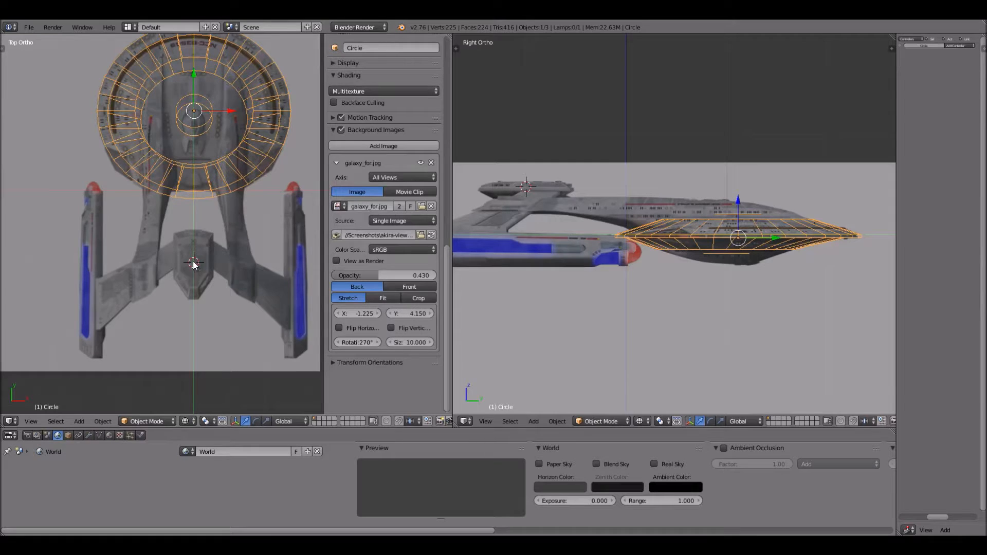
left_click(194, 263)
Add a cube at the 3D cursor and scale it down uniformly to roughly the rear pod's width
left_click(162, 419)
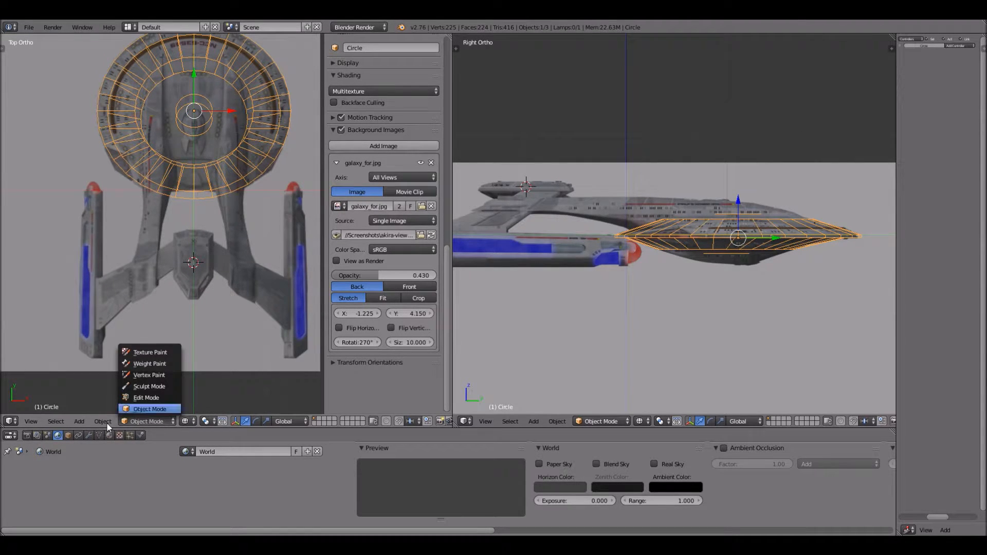
left_click(80, 422)
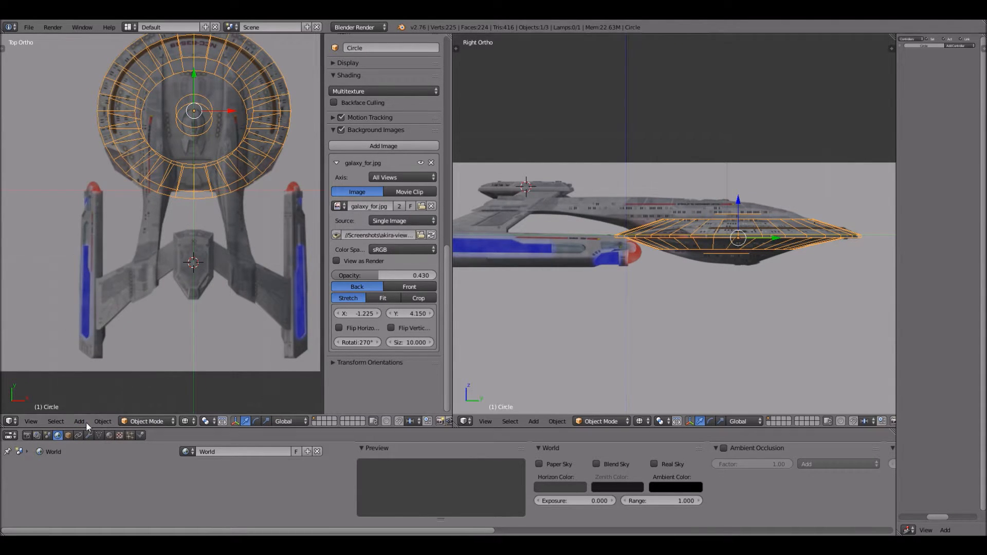
left_click(103, 421)
mouse_move(79, 421)
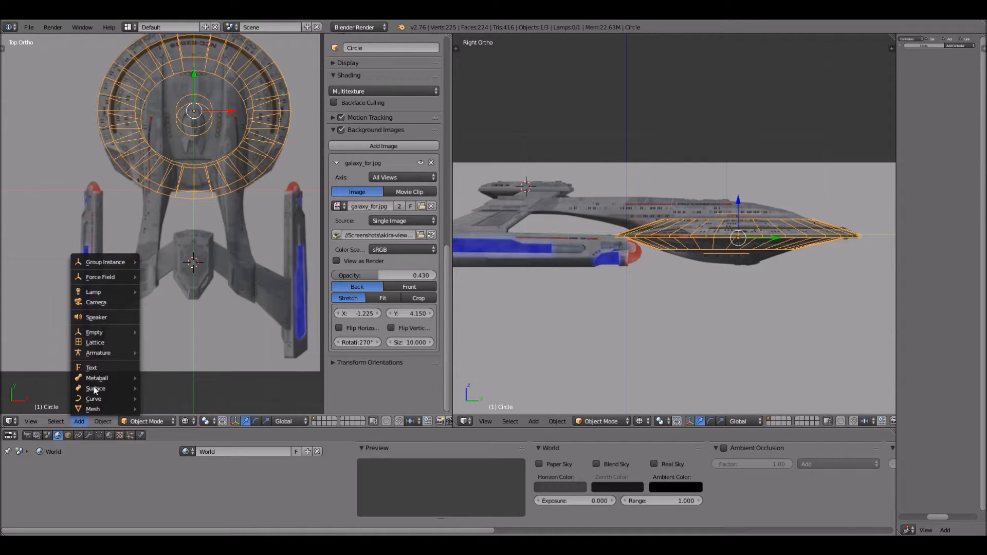
mouse_move(111, 409)
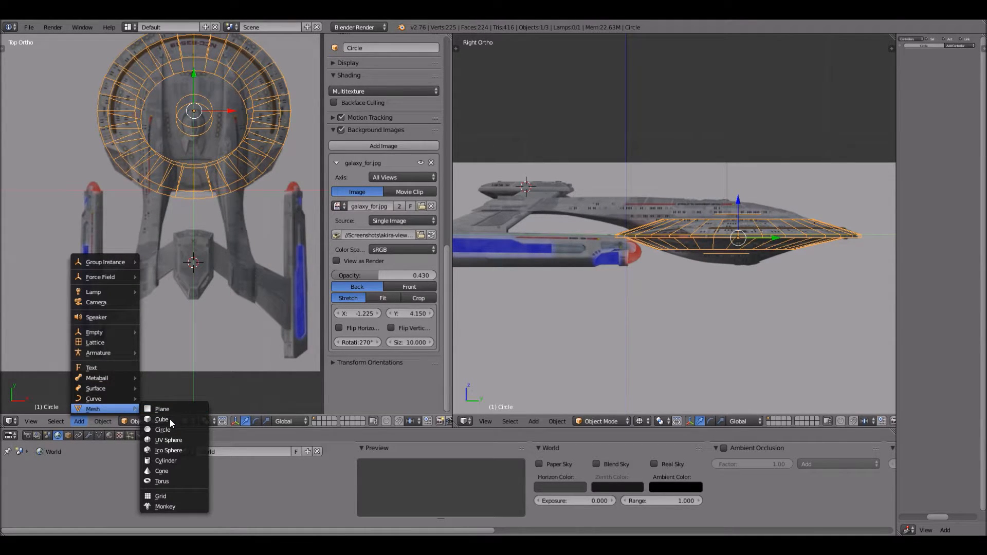
left_click(169, 419)
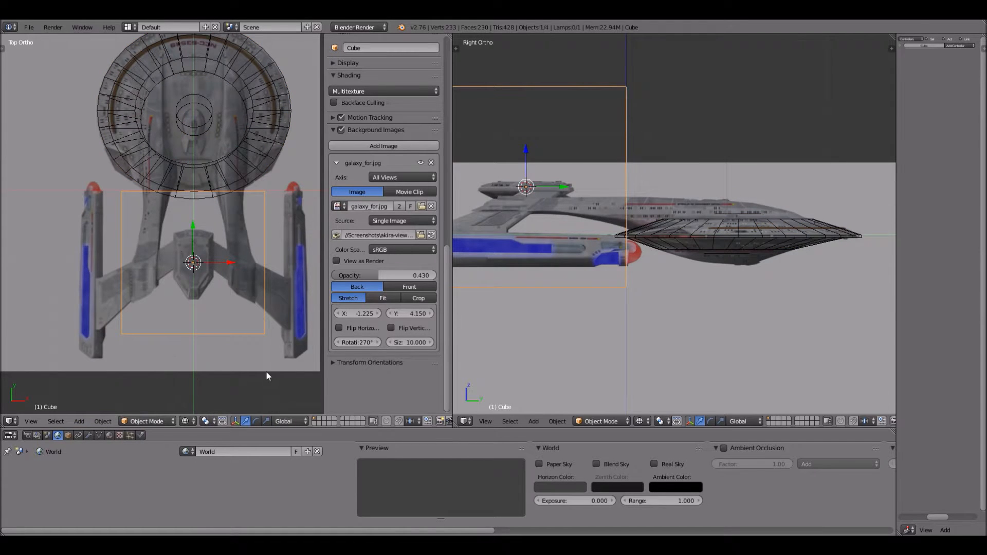
key("s")
left_click(194, 304)
Flatten the cube along the global Z axis to roughly the rear pod's height in the side view
scroll(587, 243, "up", 1)
scroll(509, 218, "up", 1)
middle_click_drag(509, 217, 700, 258, "shift")
scroll(709, 268, "up", 2)
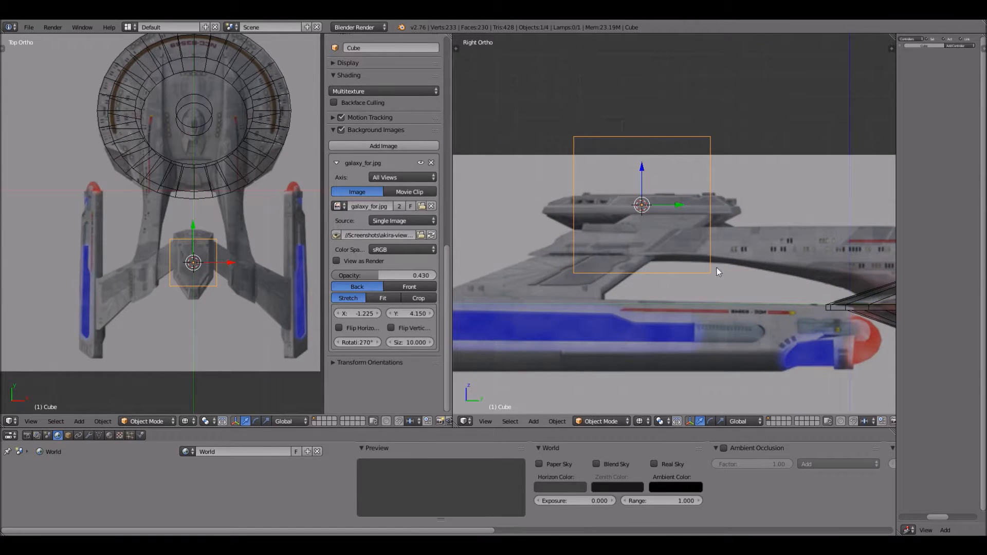
scroll(749, 273, "up", 1)
key("s")
key("z")
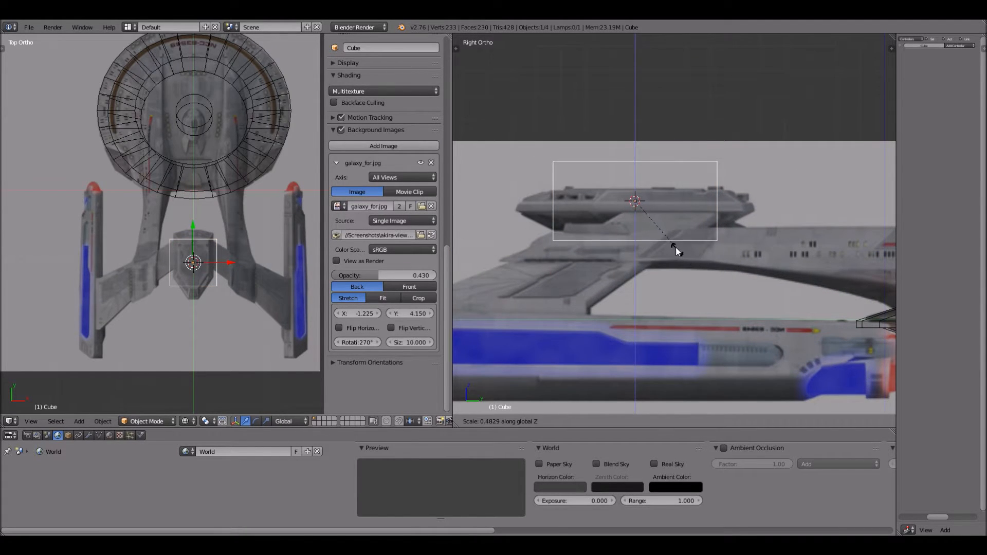
left_click(663, 234)
Lower the cube slightly in the side view so its top lines up with the top of the rear pod
key("g")
key("z")
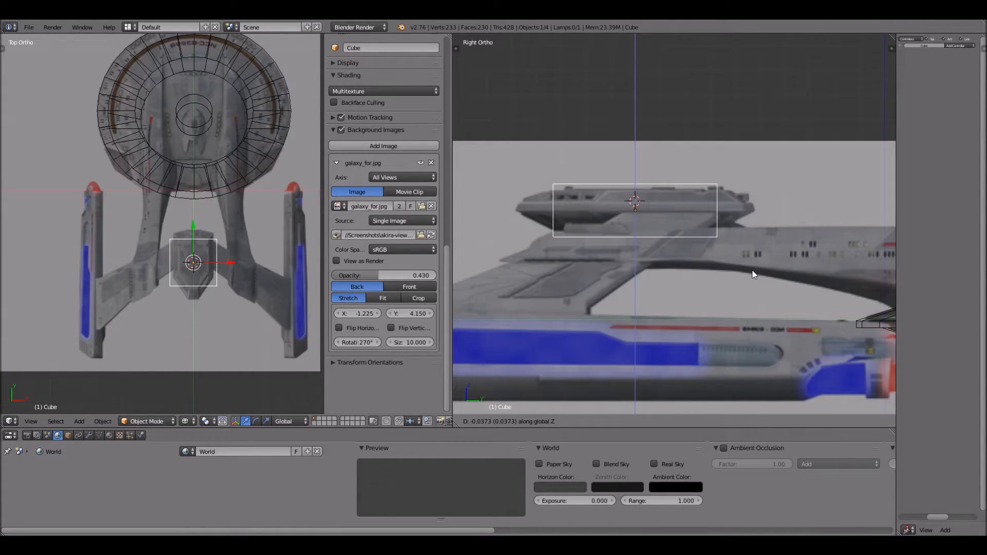
key("z")
key("z")
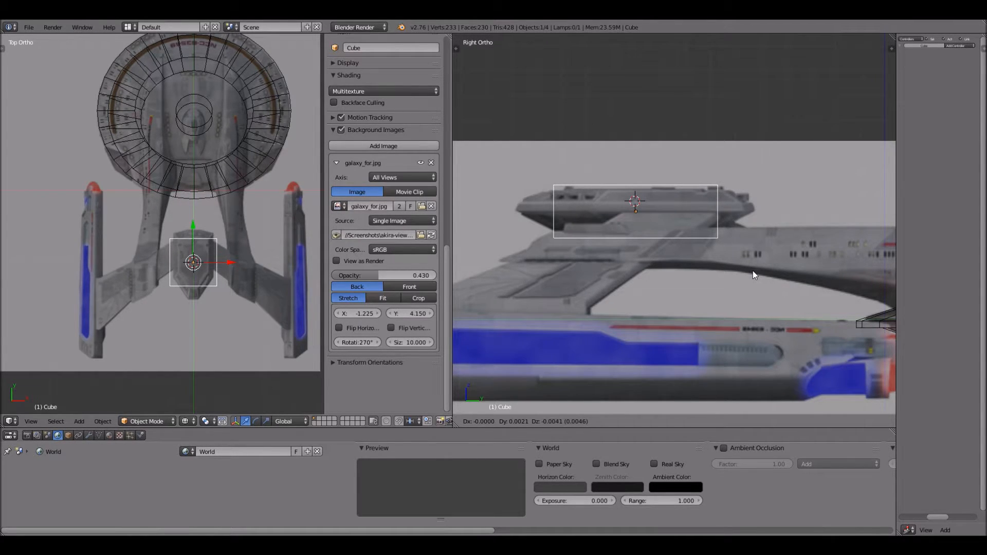
left_click(753, 270)
key("s")
key("x")
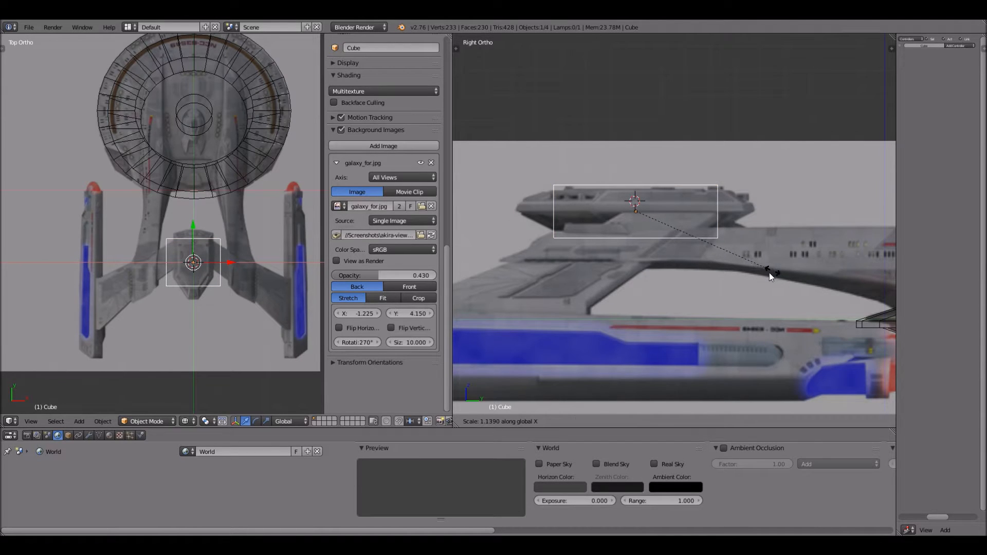
right_click(769, 273)
key("g")
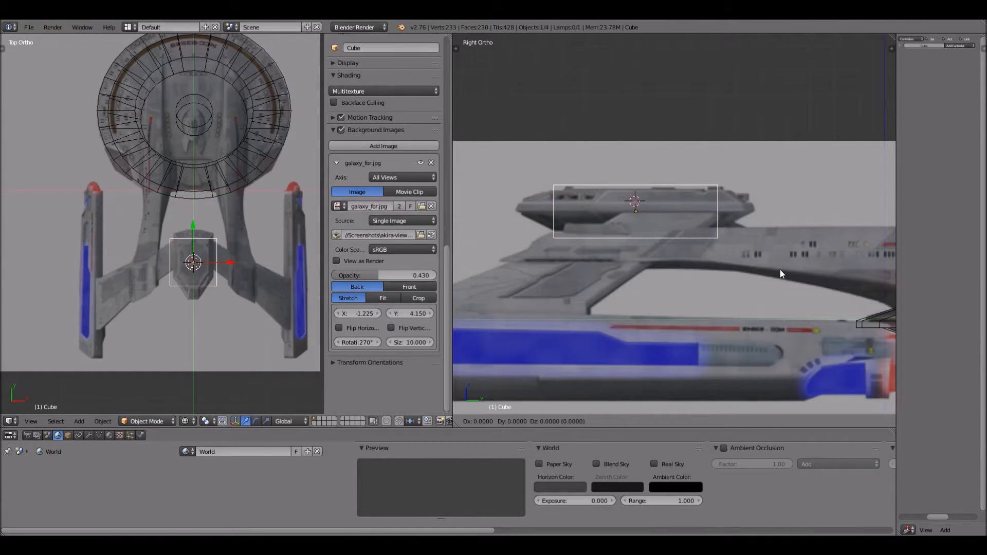
key("s")
key("x")
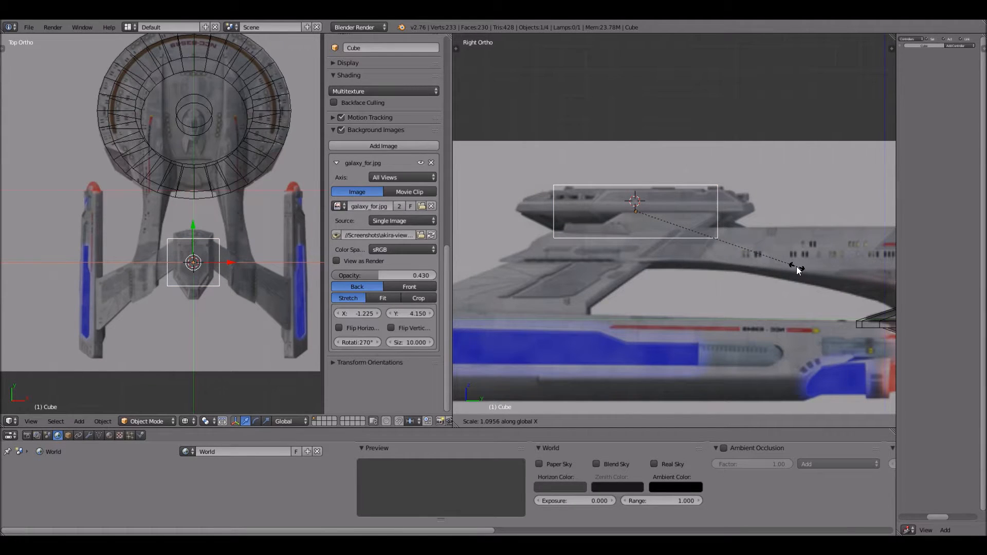
right_click(807, 265)
Stretch the cube along the global Y axis in several passes until it spans the rear pod's length in the side view
key("s")
key("y")
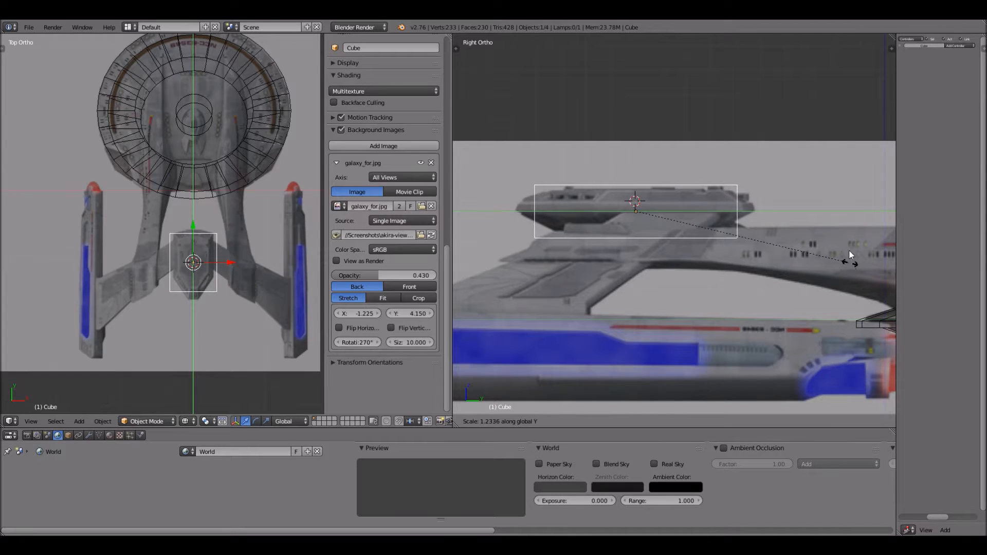
right_click(855, 259)
key("s")
key("y")
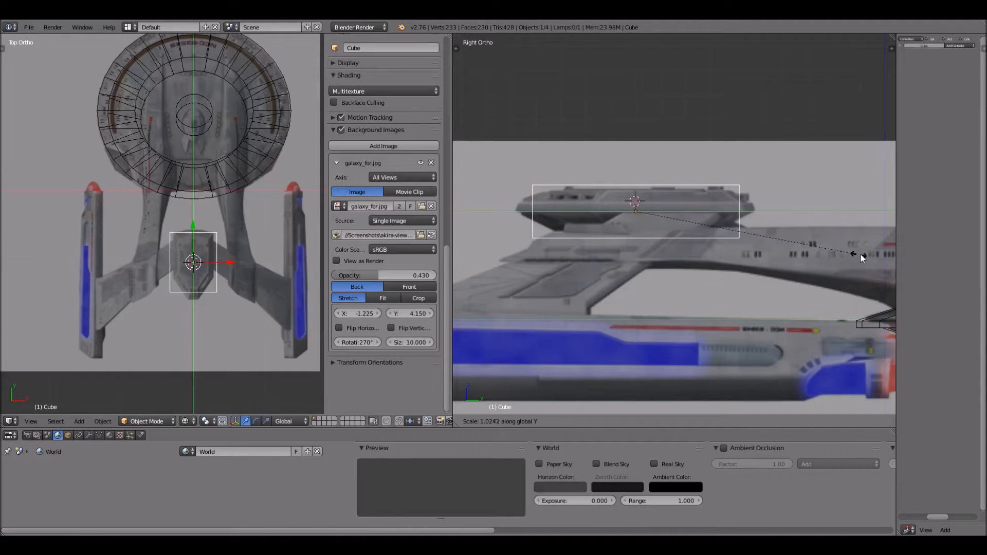
right_click(712, 310)
key("s")
key("y")
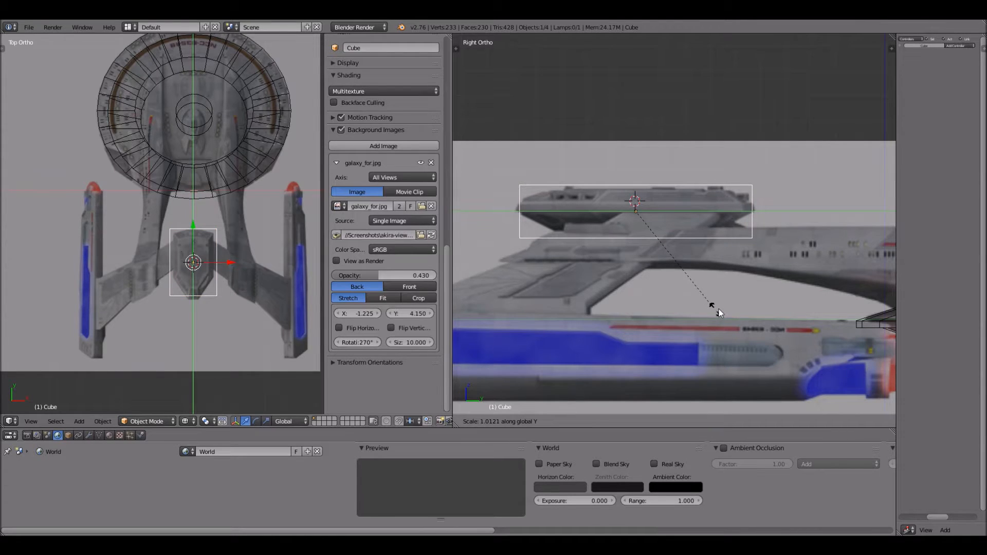
left_click(720, 309)
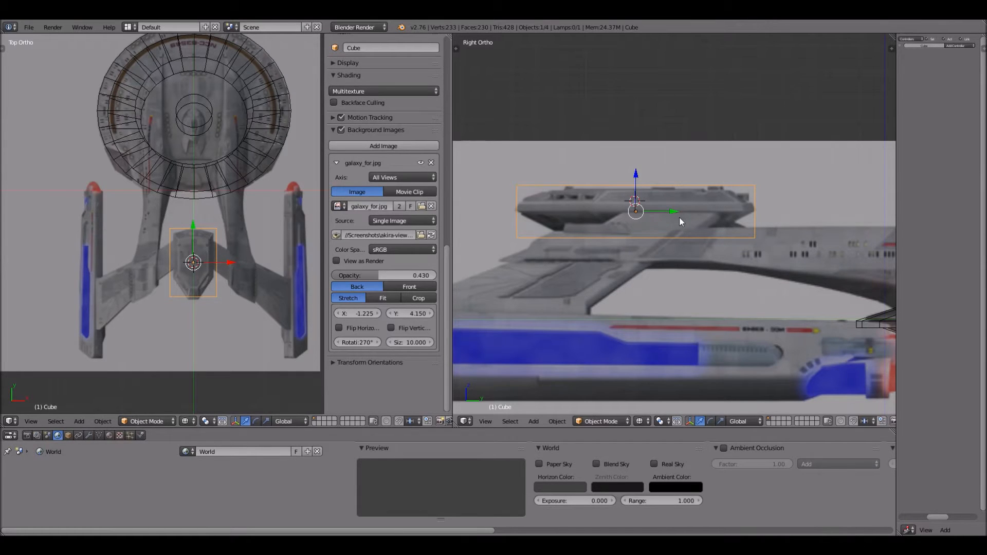
key("s")
key("y")
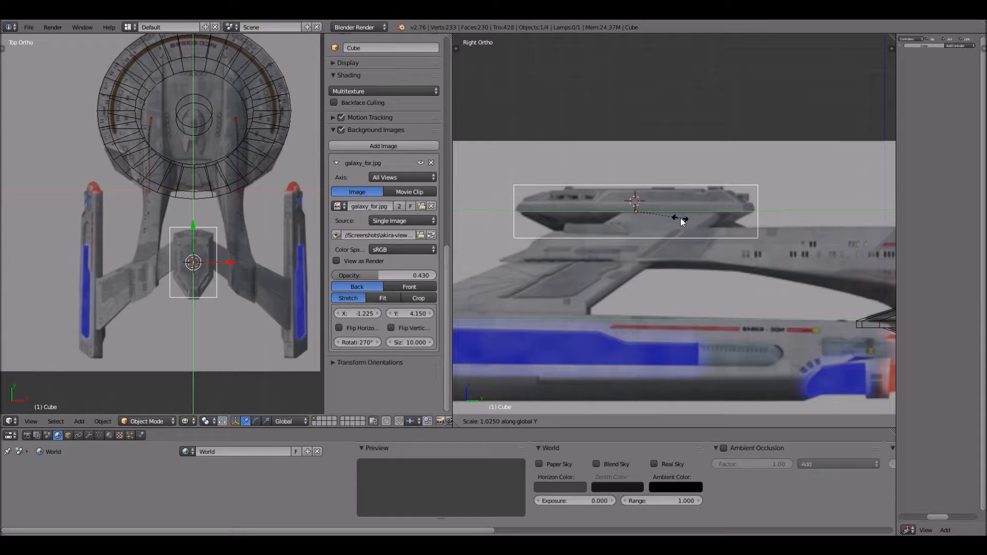
left_click(680, 217)
Move the cube about -0.01 along Y to align it with the rear pod in the top view
scroll(269, 288, "up", 3)
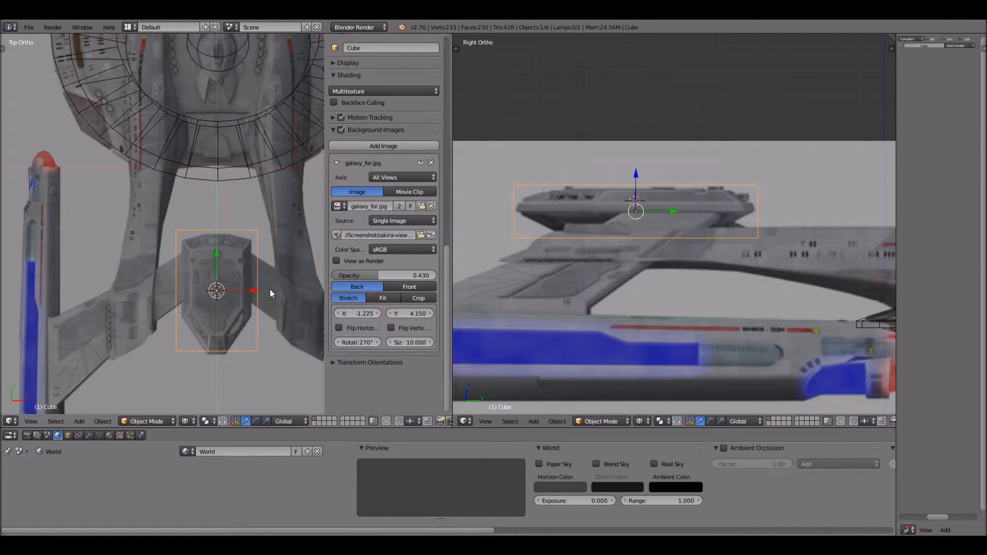
scroll(269, 292, "down", 1)
key("g")
key("y")
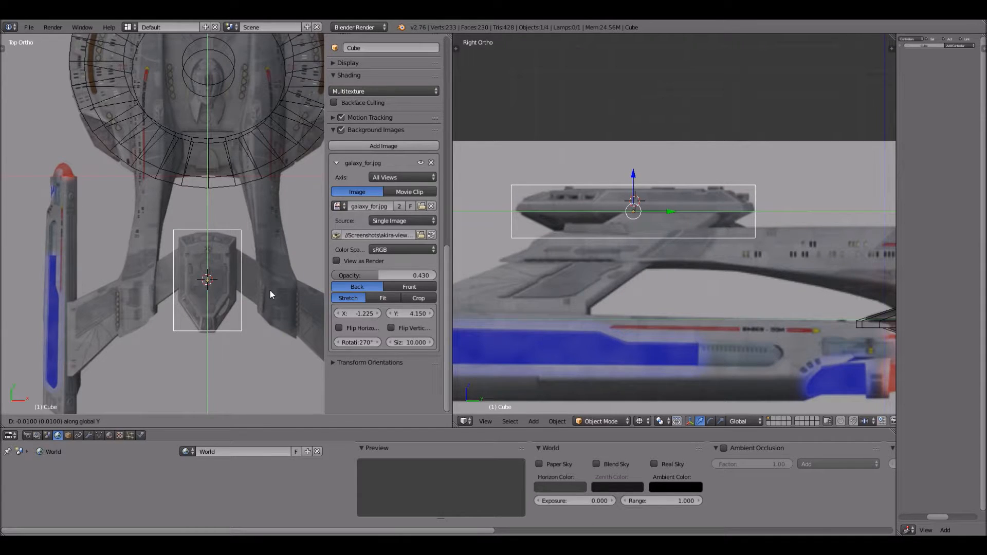
left_click(270, 290)
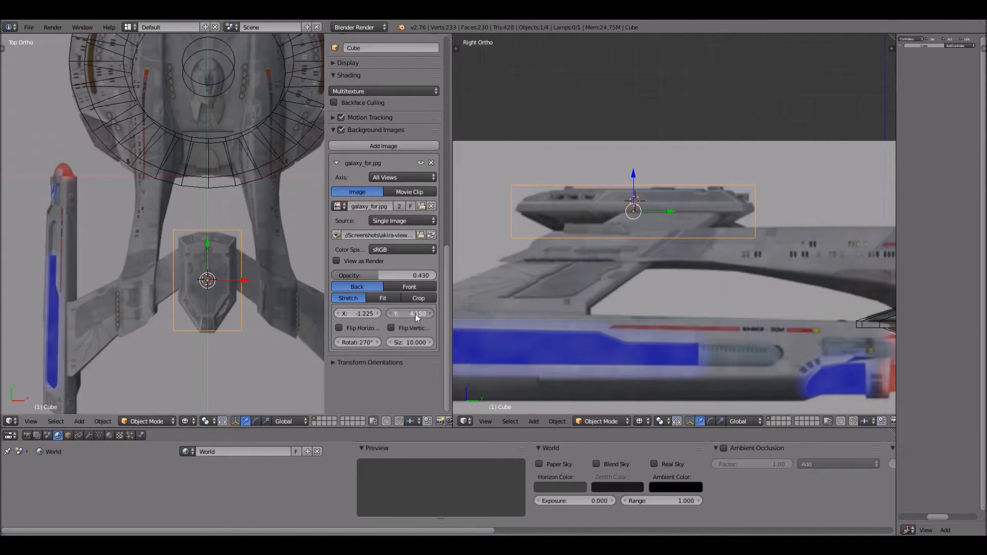
Set the Y offset of the top view's background image to 4.250
left_click(392, 314)
left_click(428, 314)
left_click(427, 313)
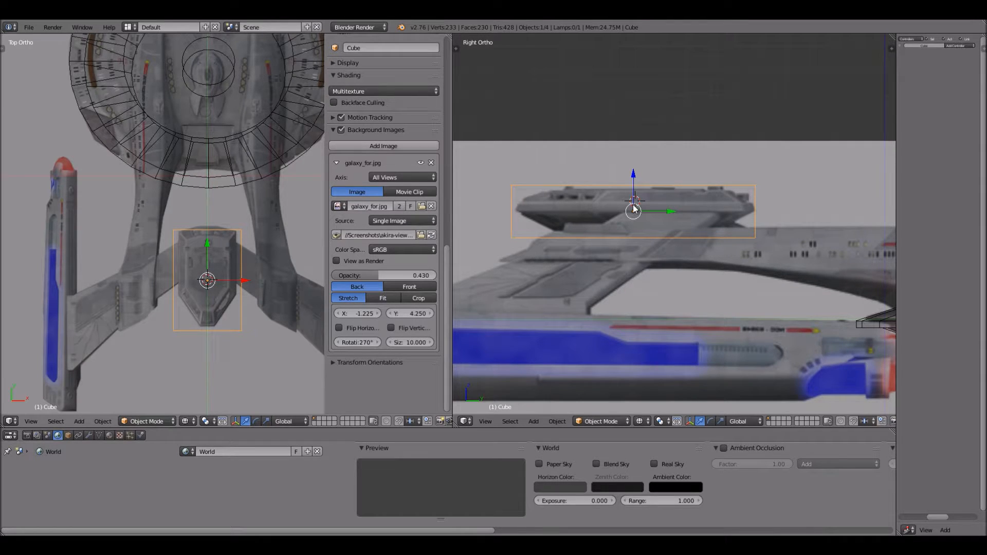
Scale the cube along Y to about 0.98 and move it about 0.008 along Y to fit the pod's ends in the side view
key("s")
key("y")
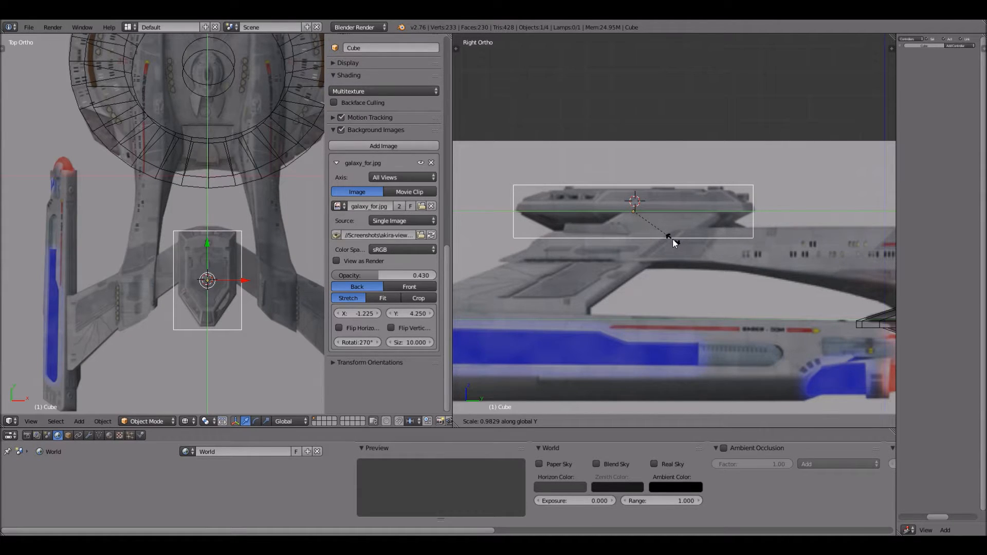
left_click(672, 239)
key("g")
key("y")
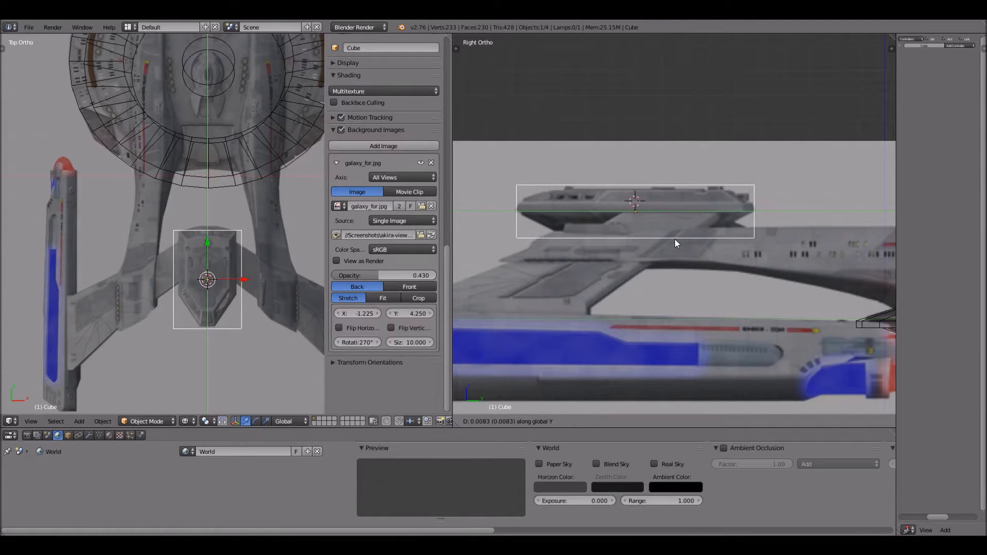
left_click(548, 240)
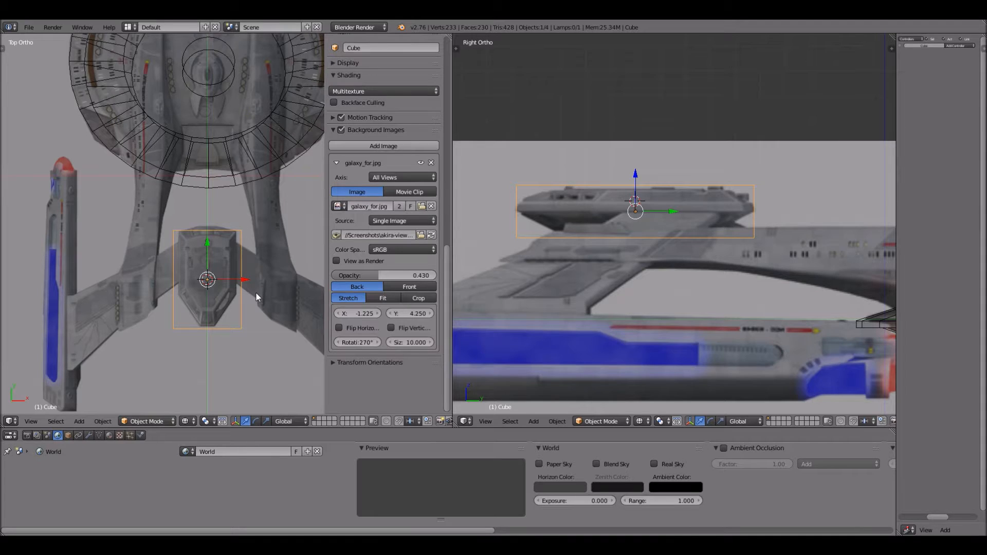
Scale the cube along Y by about 1.012 so it slightly overlaps both ends of the pod
scroll(267, 314, "up", 1)
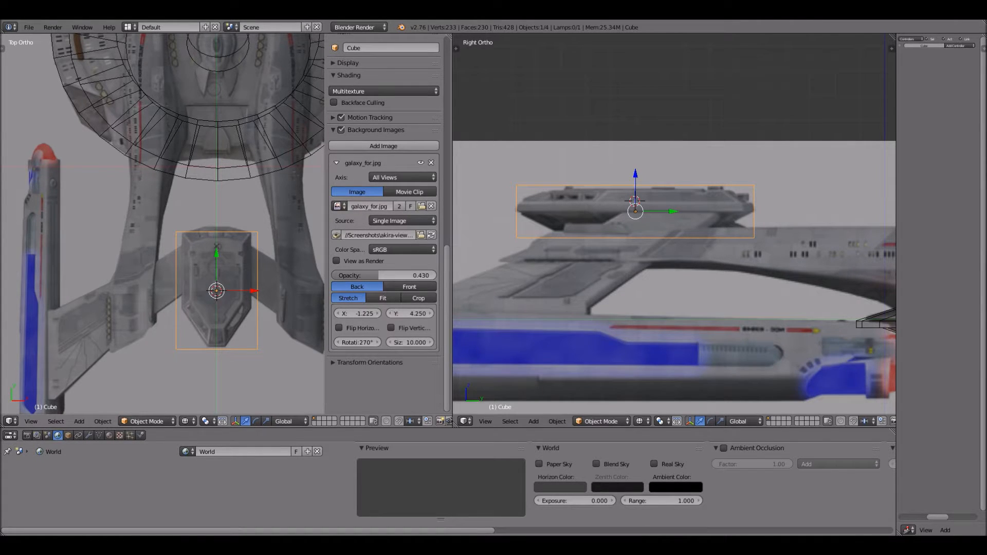
left_click_drag(419, 315, 425, 313)
scroll(138, 161, "down", 5)
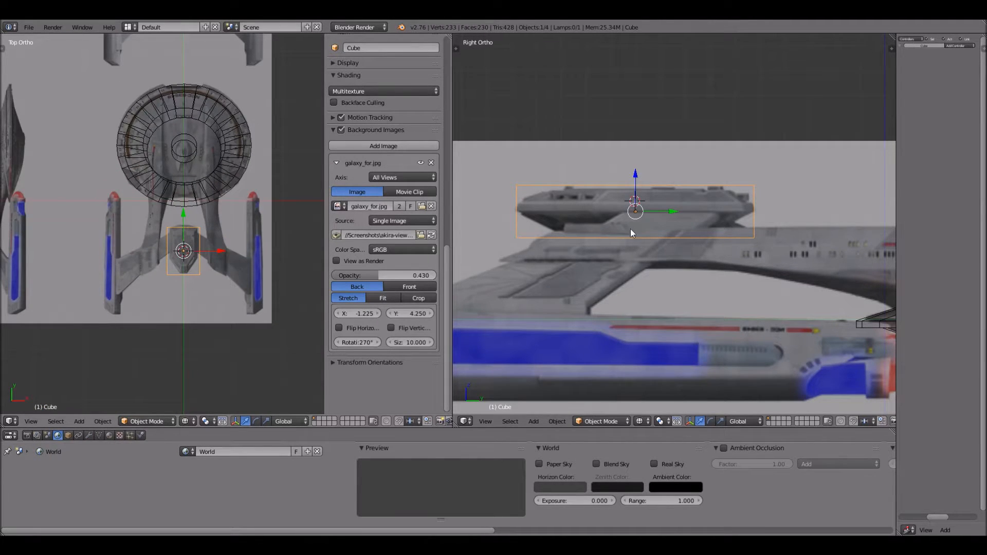
key("s")
key("y")
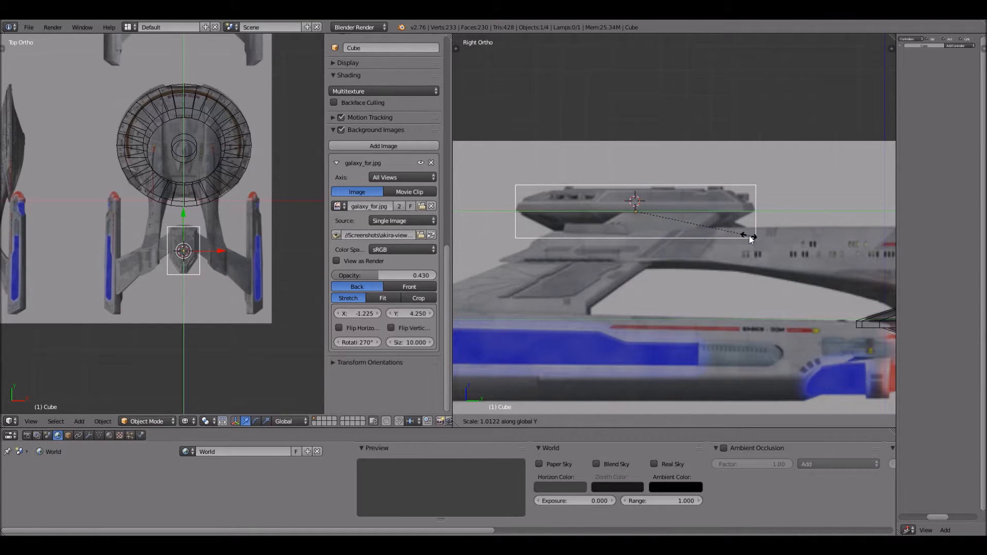
left_click(751, 239)
Try a Y offset of 4.11 for the top view's background image and settle on 4.210 to fit the pod inside the cube
scroll(159, 216, "up", 4)
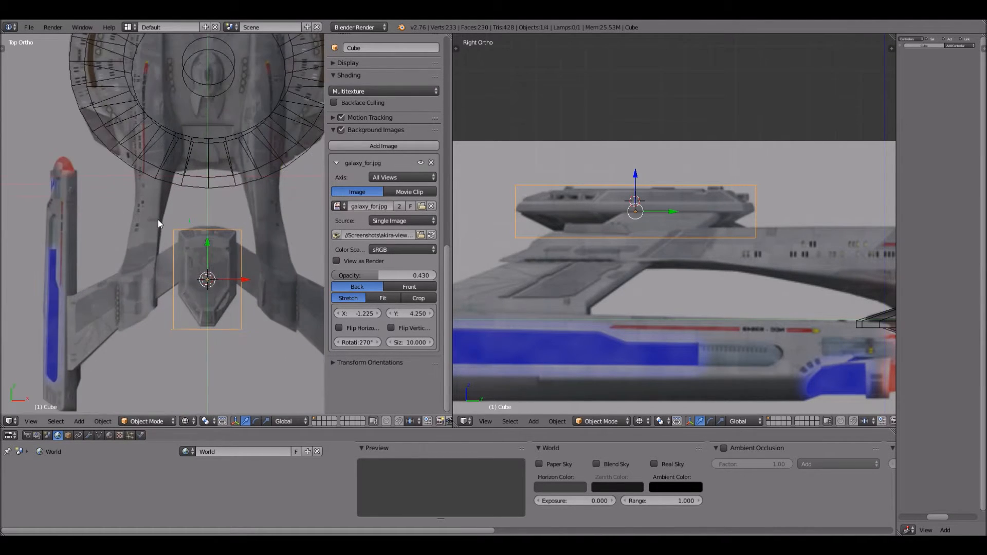
scroll(203, 288, "up", 1)
scroll(205, 290, "up", 1)
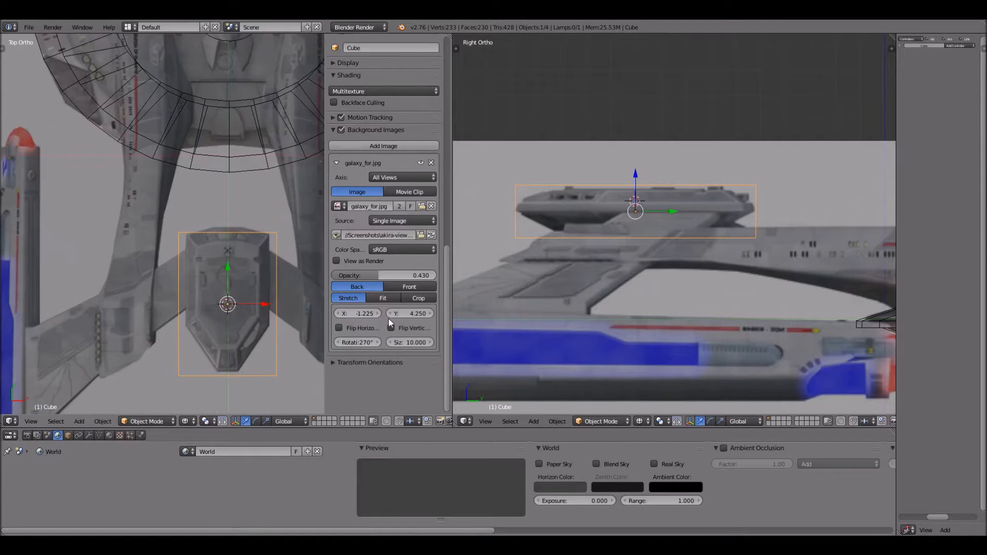
left_click(389, 314)
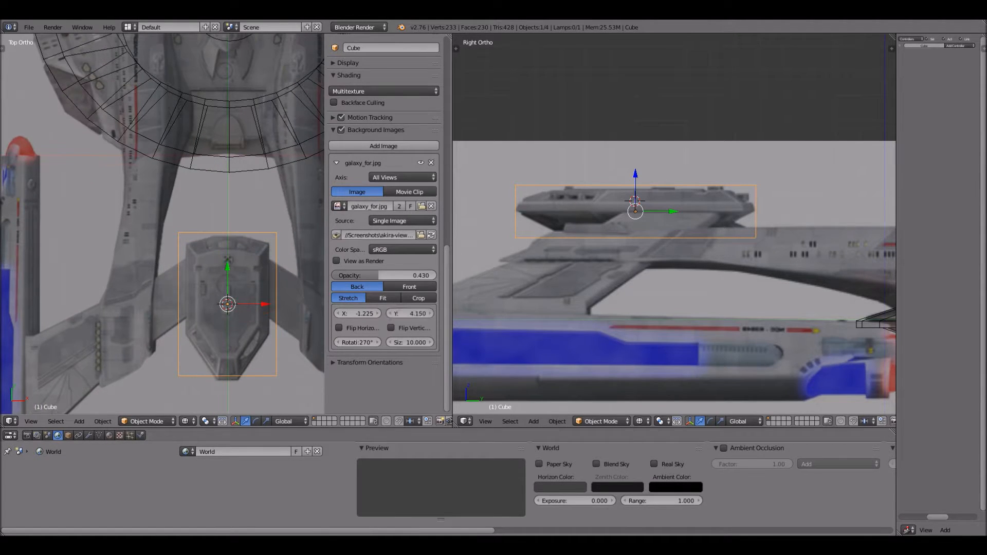
left_click(412, 313)
type("4.11")
key("Return")
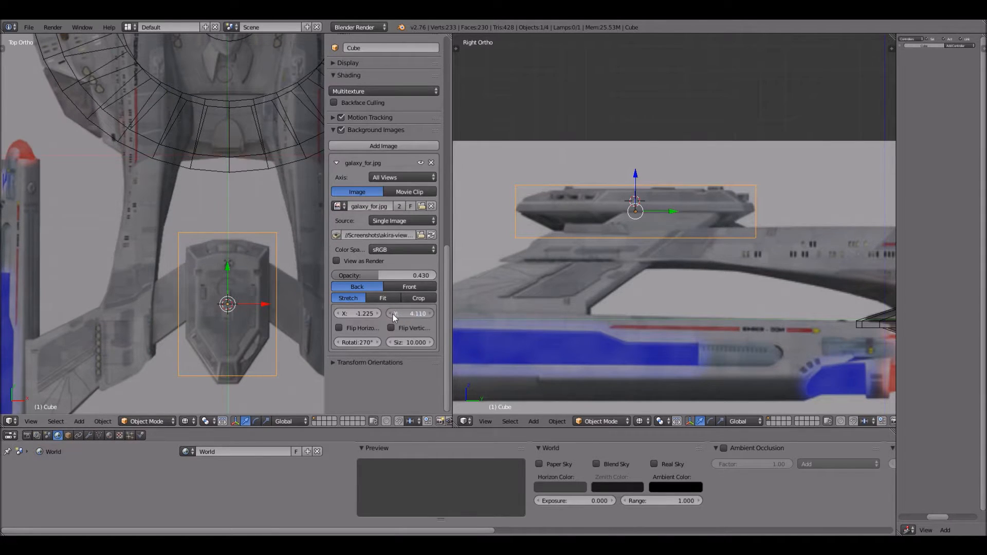
left_click(389, 313)
left_click(428, 312)
left_click(431, 313)
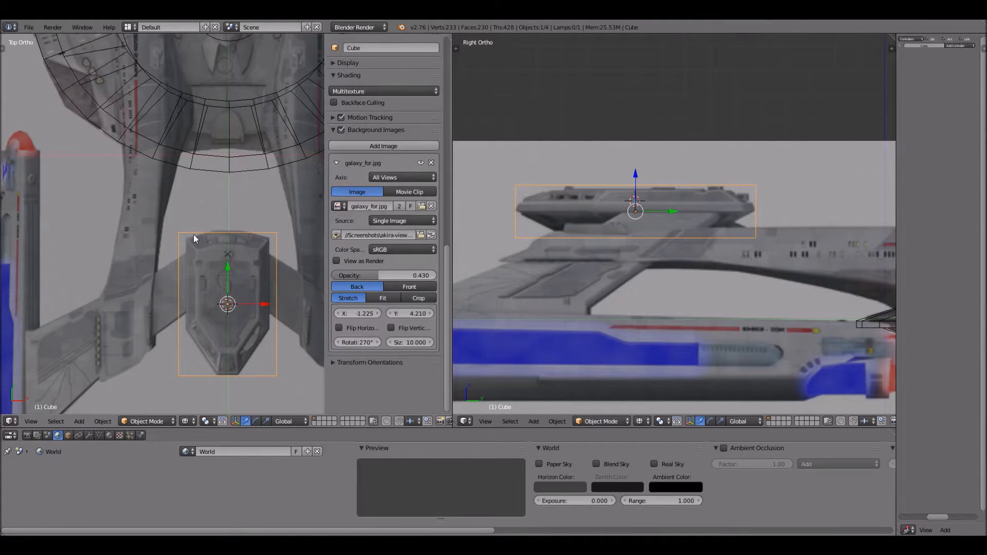
Compare the saucer mesh and the pod cube with the reference images in the top and side views
scroll(198, 226, "down", 4)
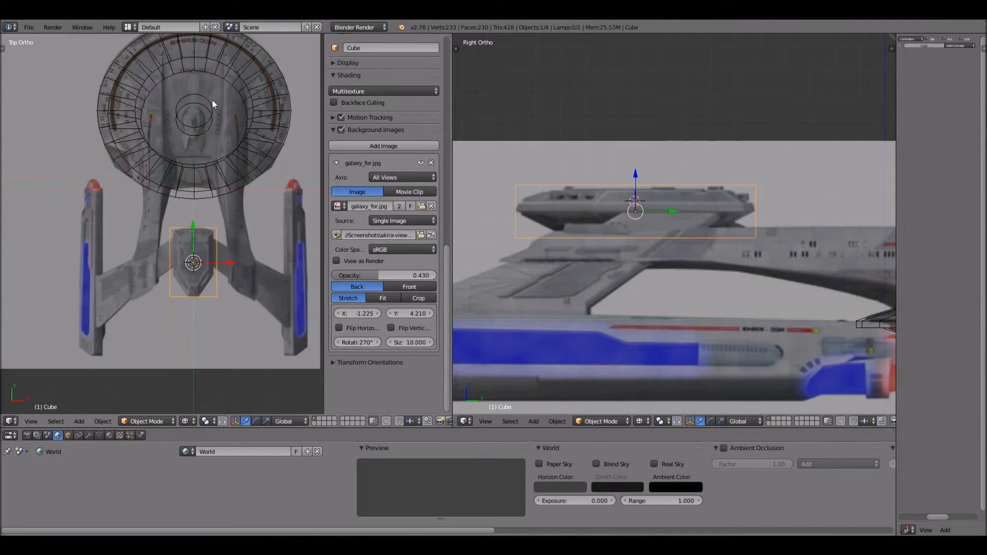
scroll(216, 109, "up", 1)
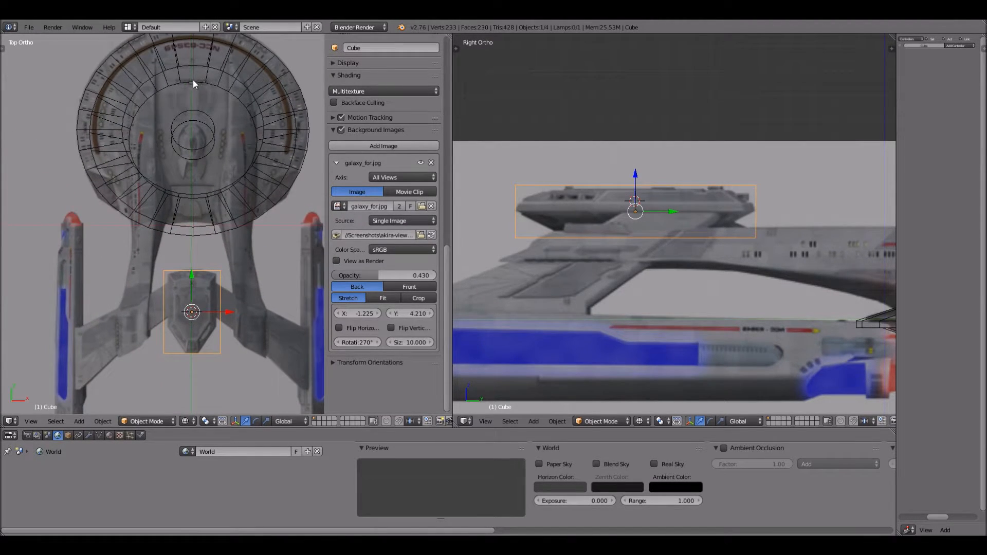
scroll(203, 332, "up", 2)
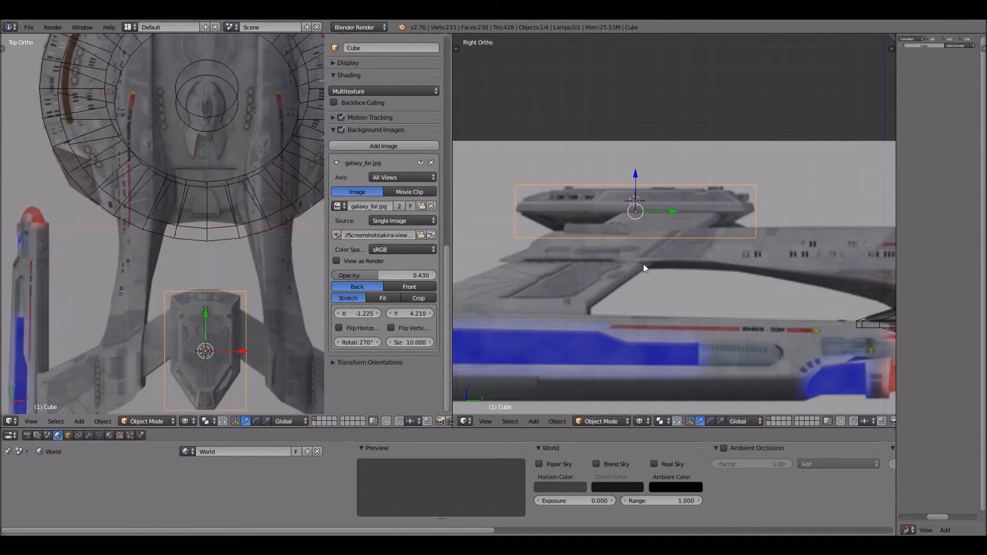
scroll(643, 264, "down", 3)
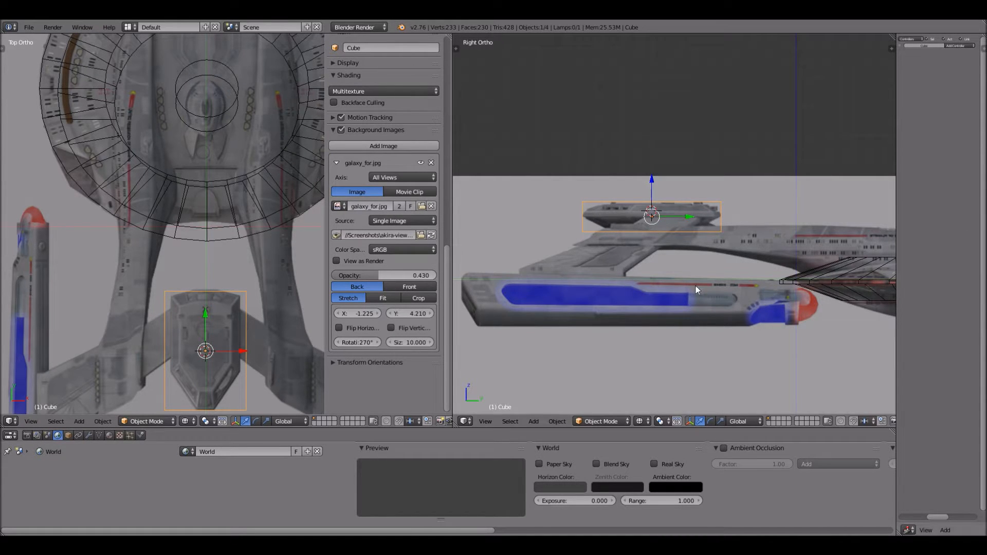
scroll(696, 289, "down", 3)
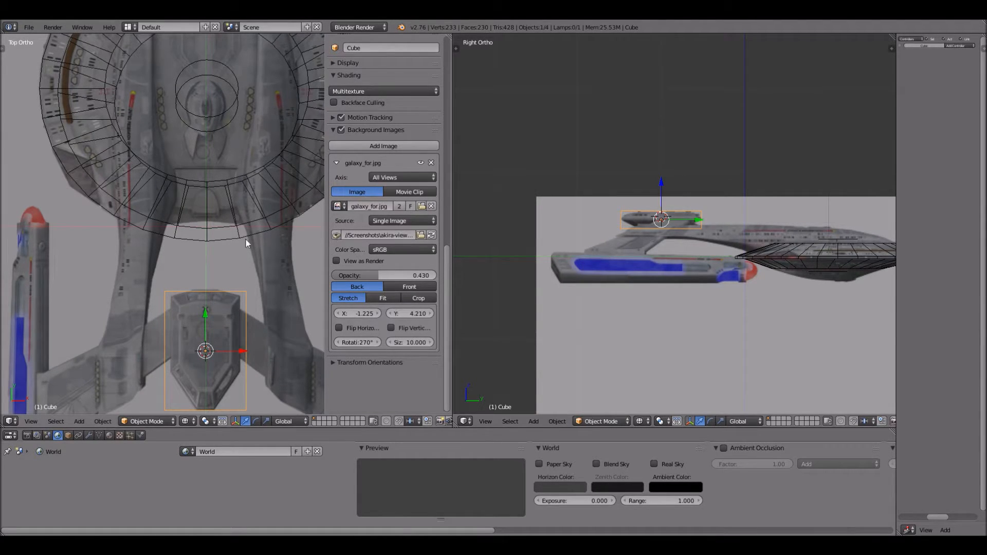
scroll(180, 234, "down", 2)
scroll(261, 313, "down", 1)
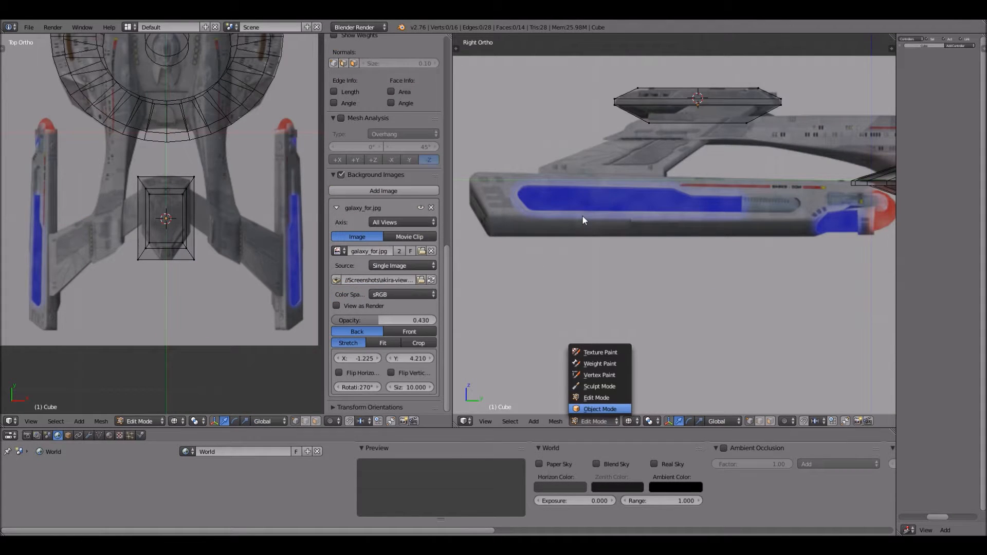
Leave mesh editing of the pod and check its outline against the reference in the top view
key("Tab")
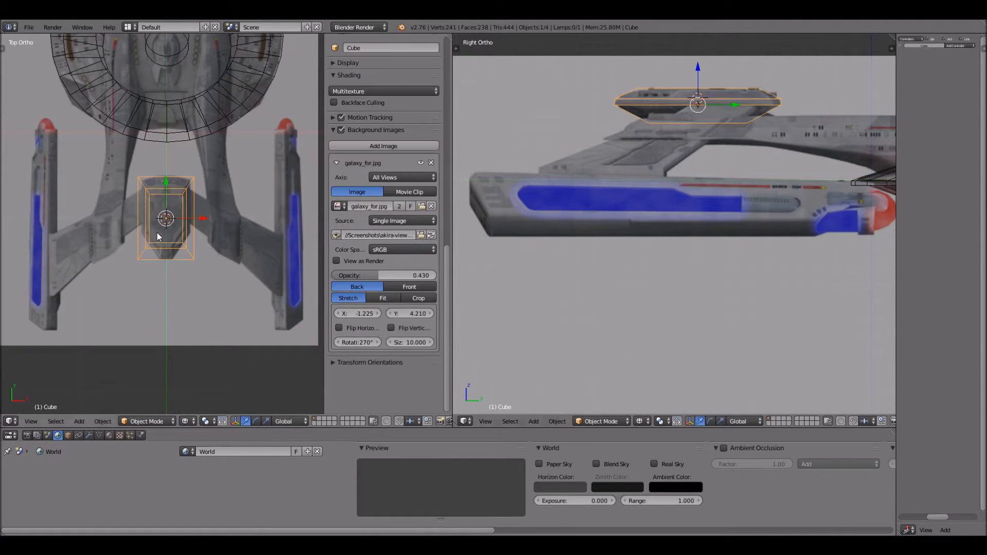
scroll(202, 248, "up", 4)
scroll(203, 252, "down", 5)
scroll(309, 246, "up", 2)
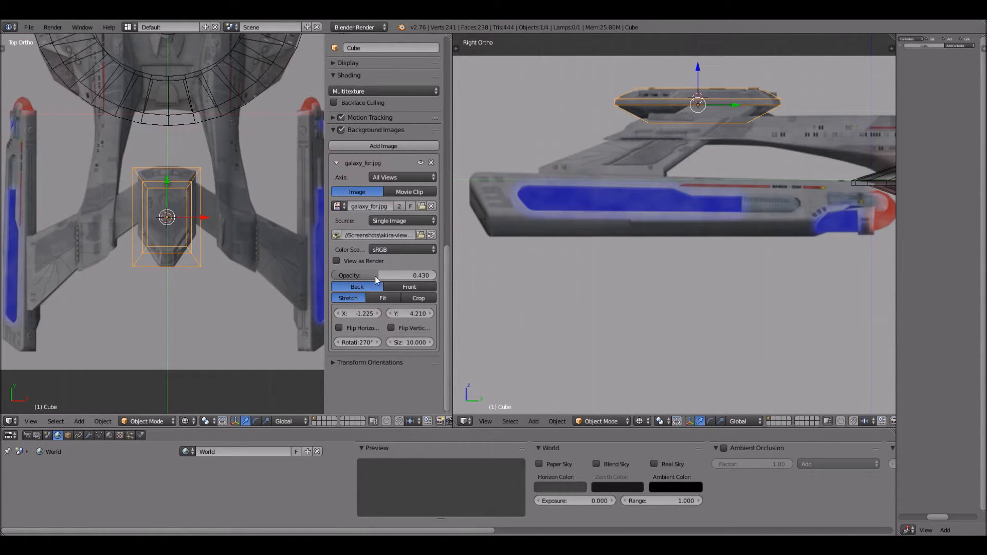
Examine the pod cube and saucer against the whole ship reference in the top view
scroll(306, 276, "down", 1)
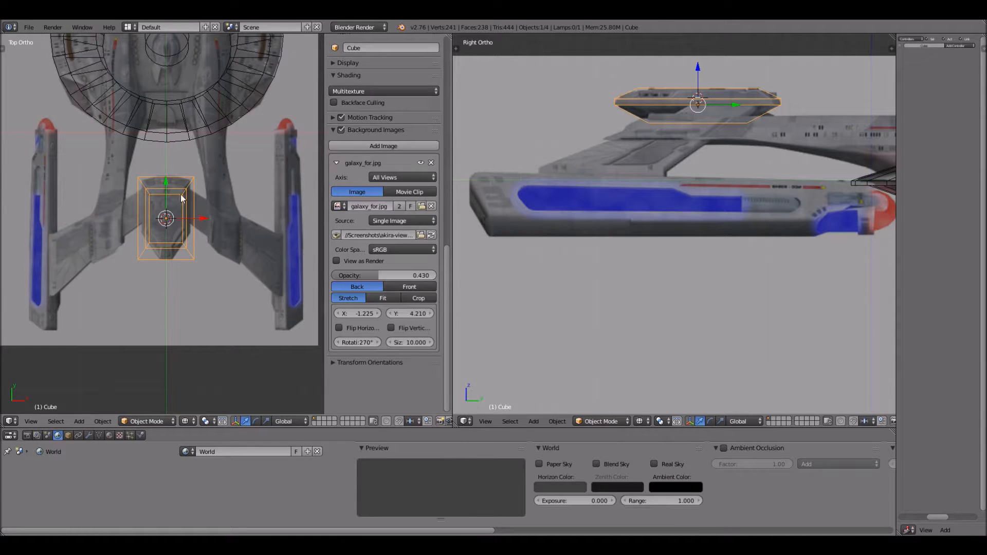
scroll(203, 109, "down", 2)
scroll(193, 170, "up", 2)
scroll(193, 169, "down", 1)
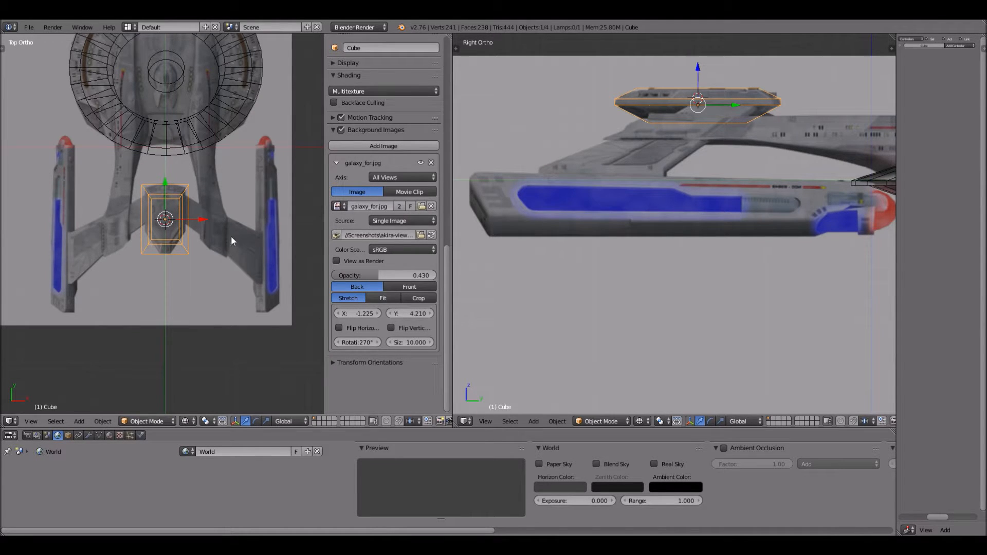
scroll(194, 231, "down", 1)
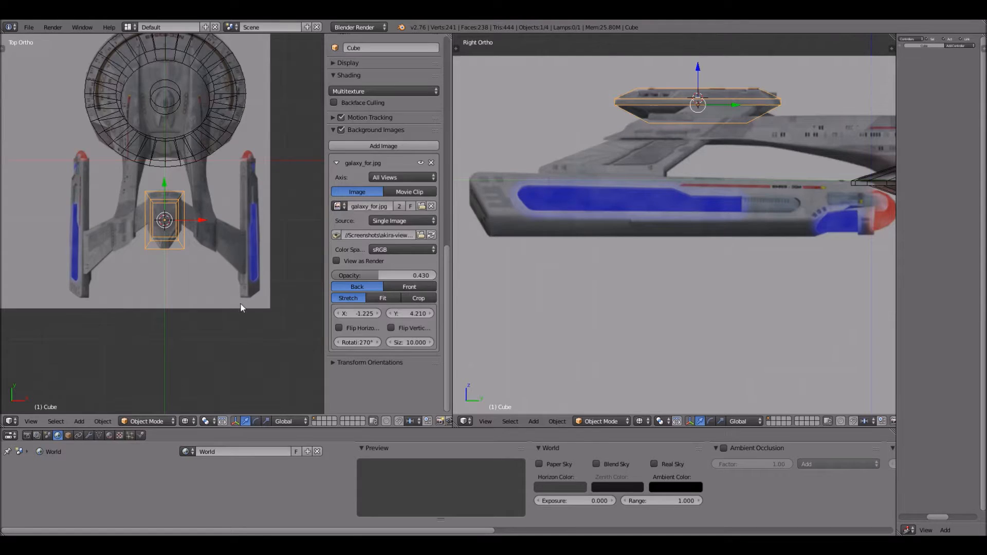
scroll(241, 307, "up", 2)
scroll(204, 239, "up", 1)
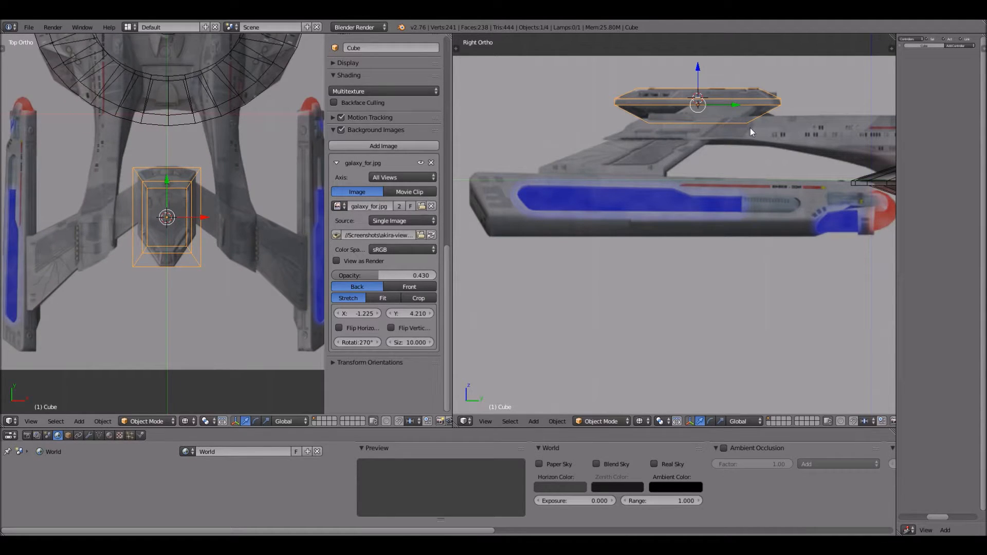
scroll(137, 252, "up", 4)
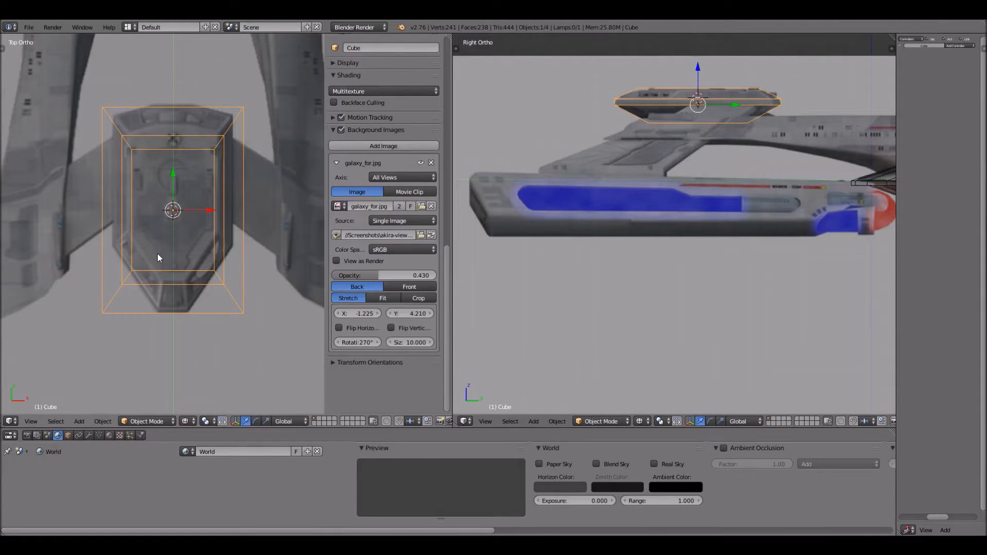
scroll(169, 413, "down", 1)
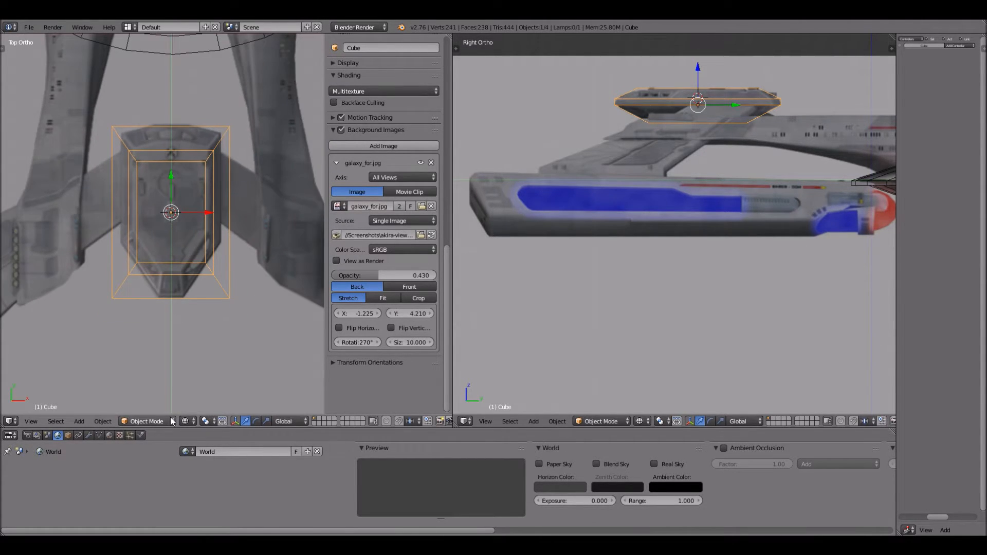
Enter mesh editing and add two lengthwise loop cuts to the pod, slid to either side of its centreline near the narrow rear tip
left_click(169, 419)
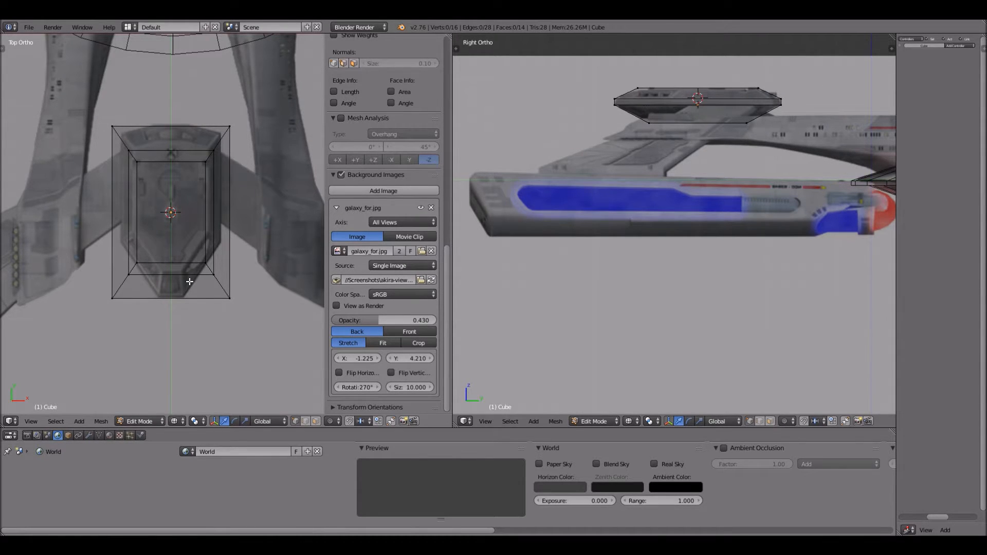
key("ctrl+r")
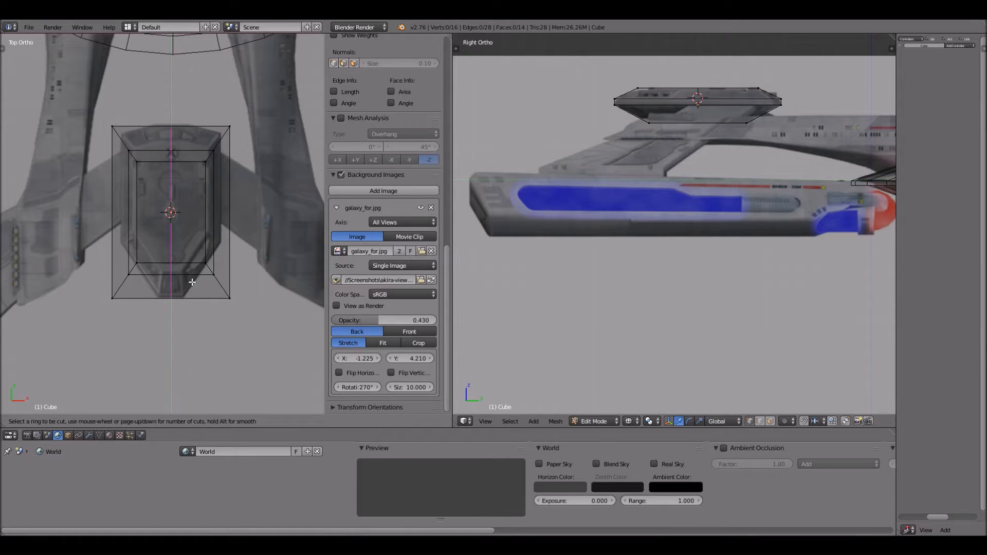
left_click(192, 282)
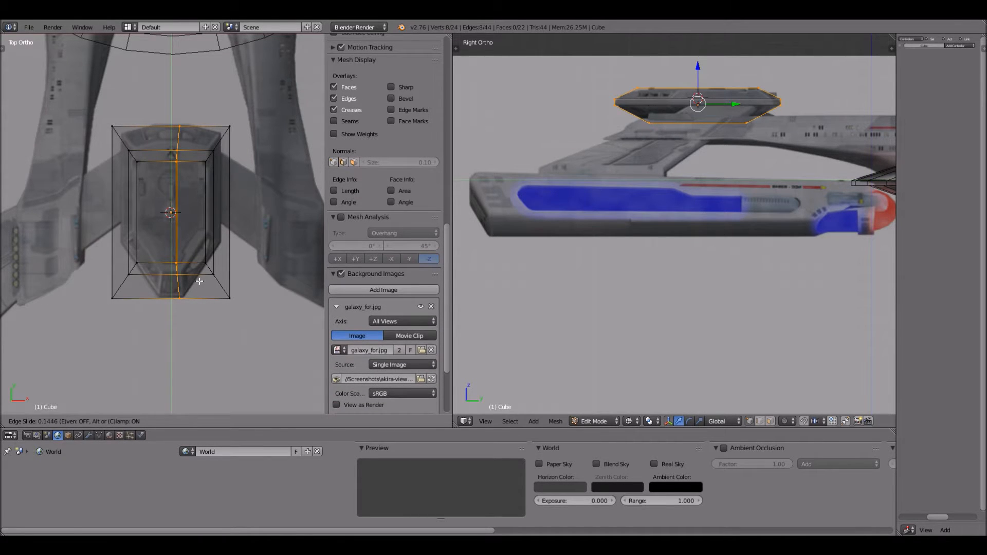
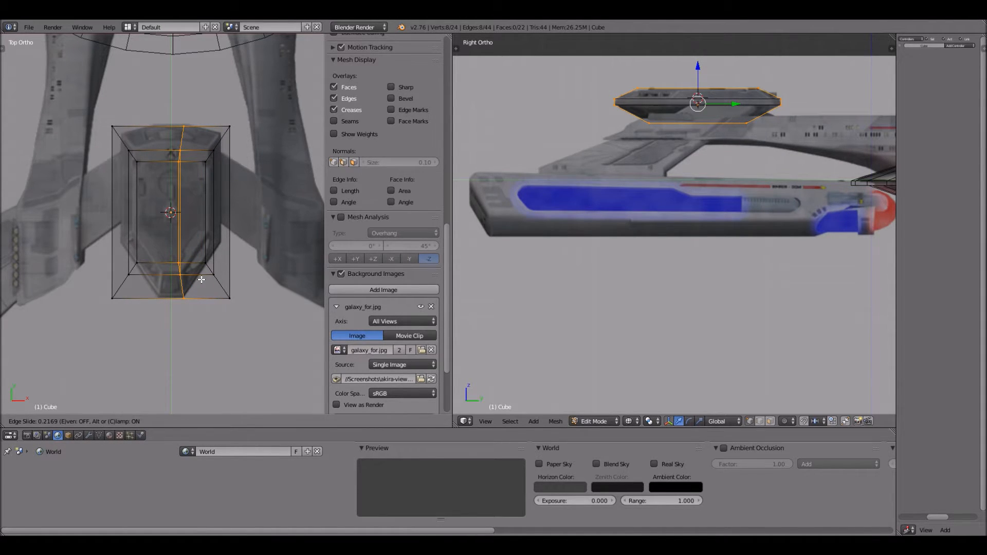
left_click(165, 265)
key("ctrl+r")
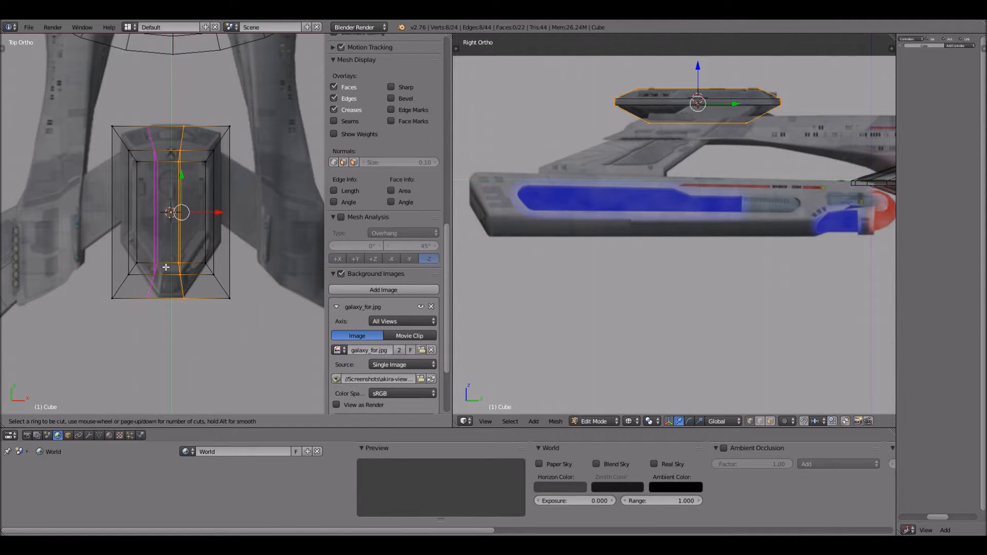
left_click(165, 267)
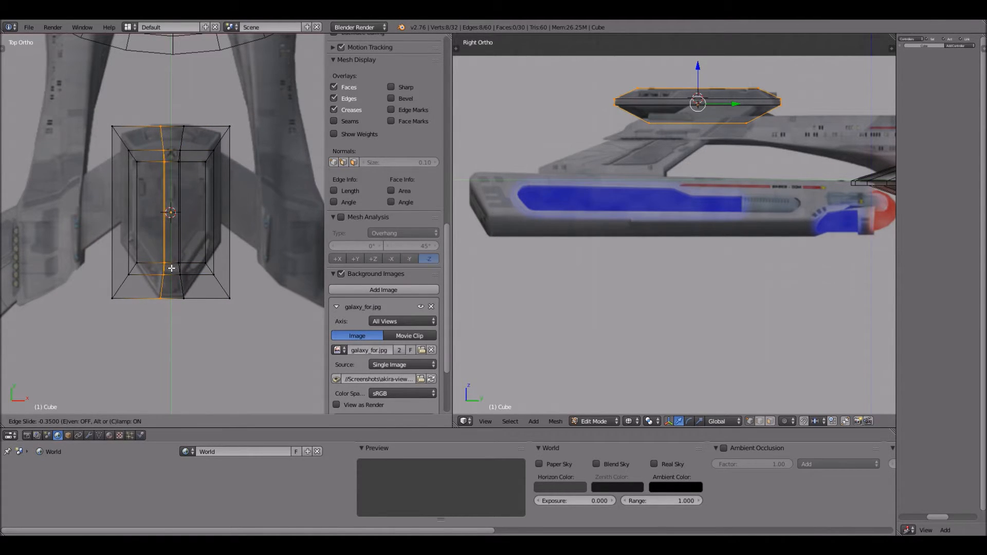
left_click(208, 182)
key("a")
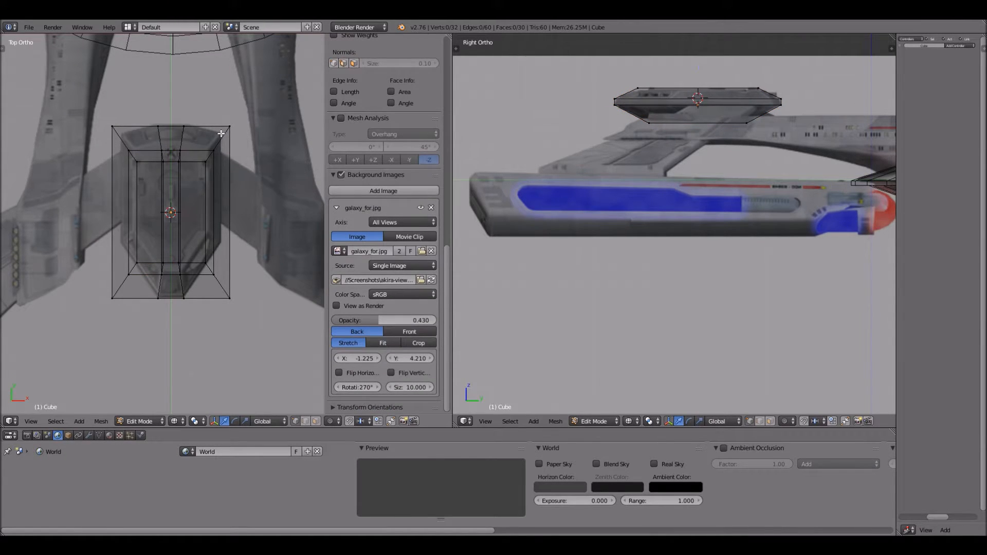
Move the outer corner vertices at the pod's saucer-facing end about -0.04 along Y to follow the reference's angled edge
key("b")
left_click_drag(218, 115, 255, 159)
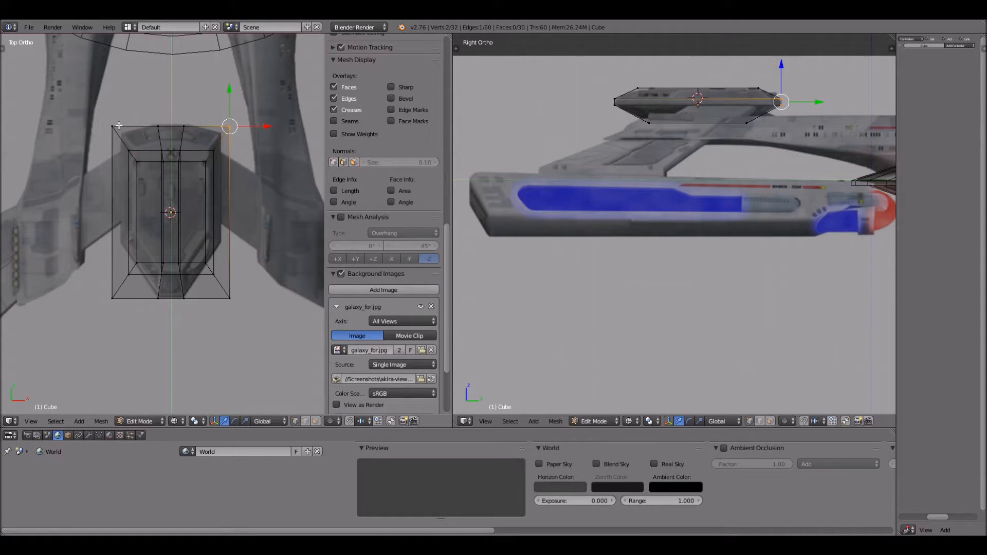
key("b")
left_click_drag(94, 116, 124, 149)
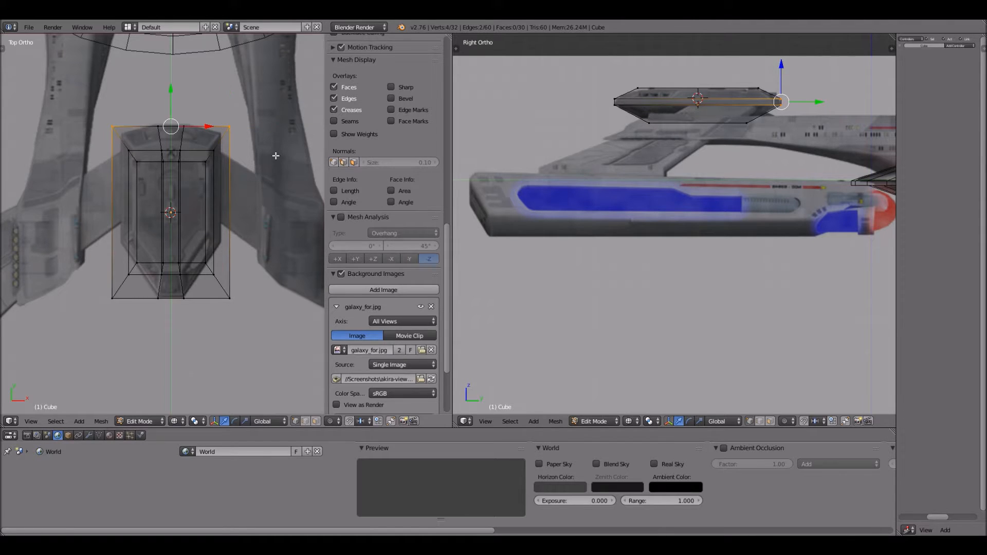
key("g")
key("z")
key("y")
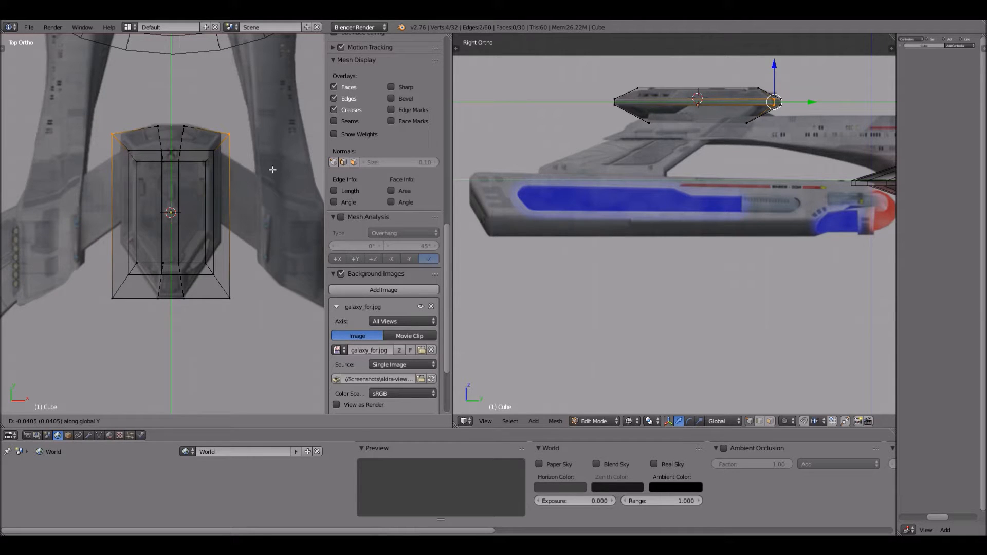
left_click(273, 170)
Scale the whole pod mesh along X by about 0.86 to match the reference's width
key("a")
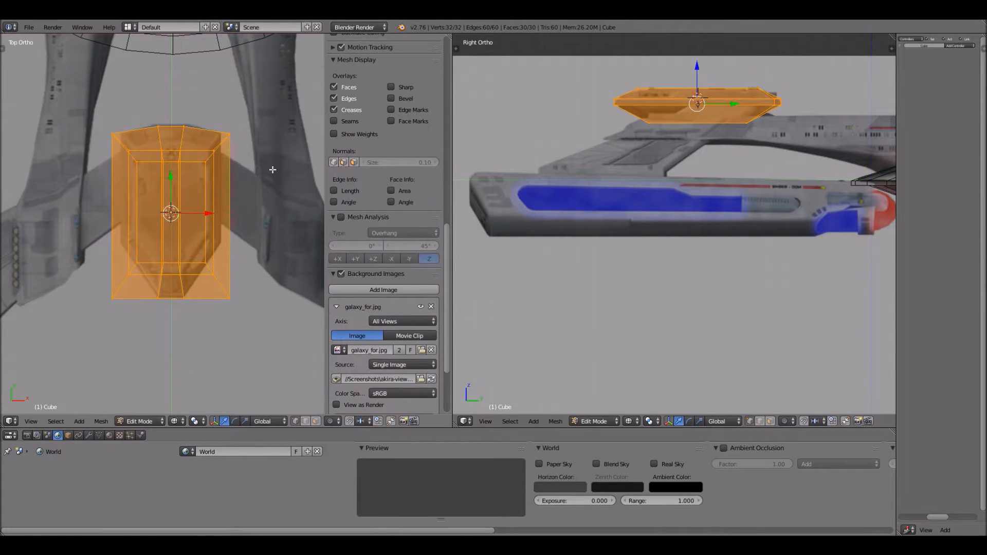
key("s")
key("x")
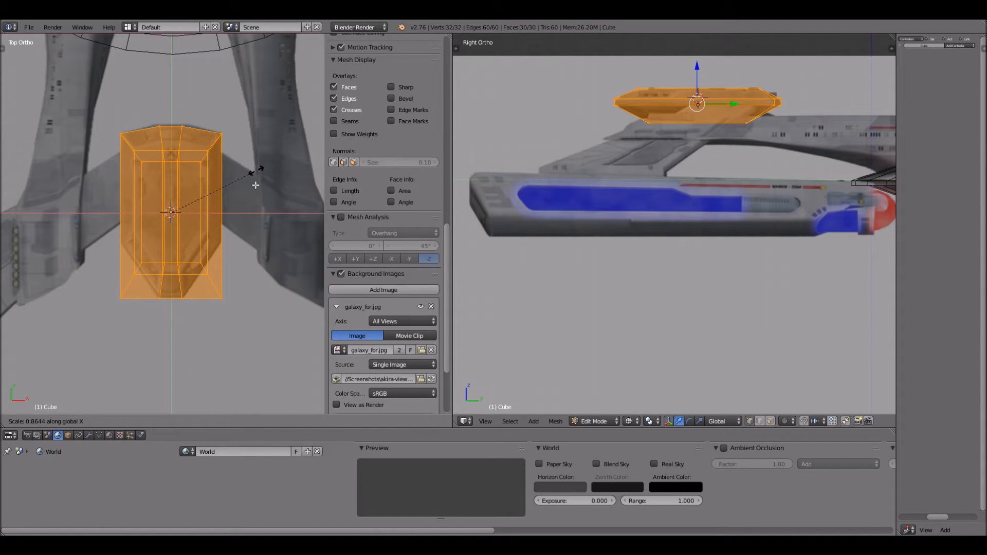
left_click(255, 185)
Select only the outer and inner corner vertices on both sides of the pod's rear end
key("a")
key("b")
left_click_drag(95, 285, 142, 320)
key("b")
left_click_drag(114, 245, 159, 319)
key("b")
left_click_drag(189, 254, 261, 304)
key("s")
key("y")
key("Escape")
Move the selected rear corner vertices about 0.30 along Y to taper the pod's rear like the reference, and clear the selection
key("g")
key("x")
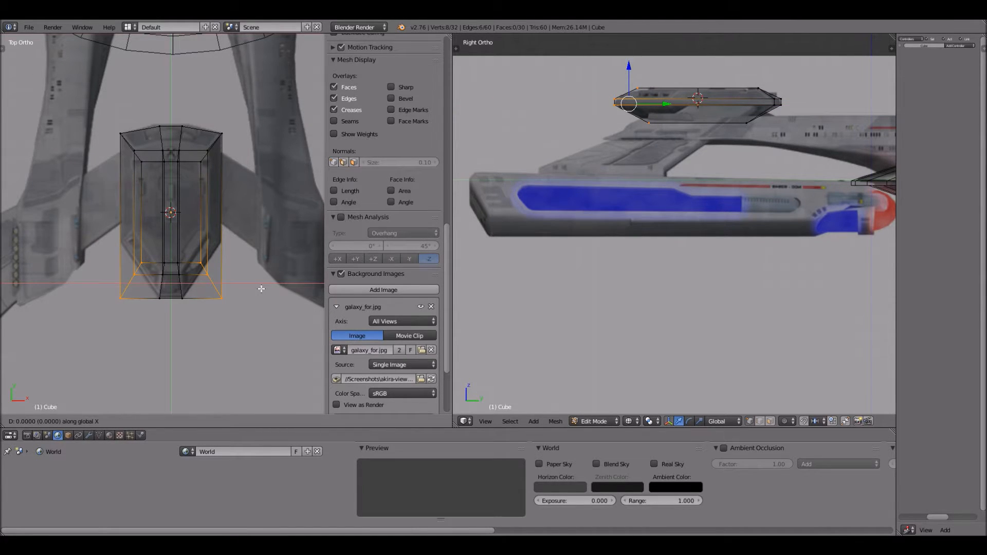
key("y")
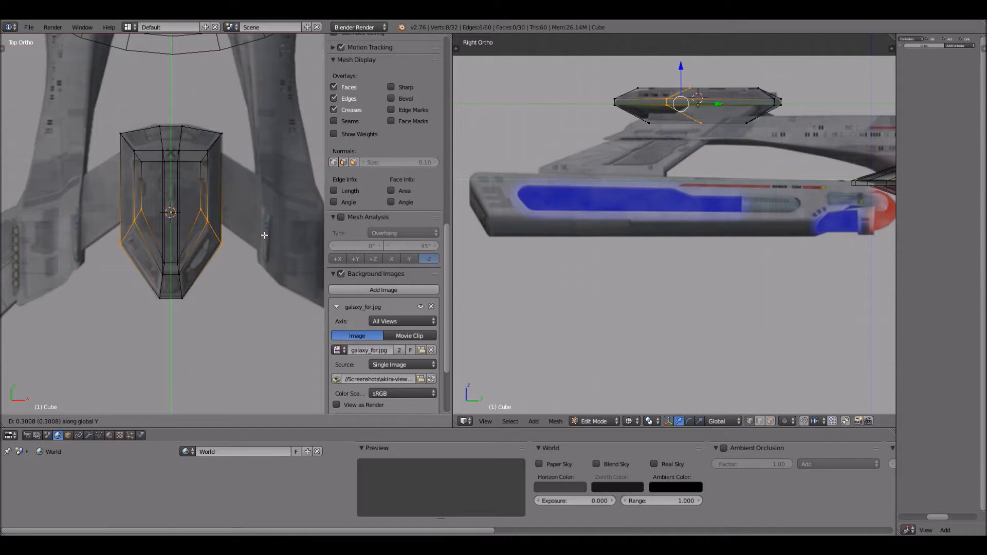
left_click(202, 152)
key("a")
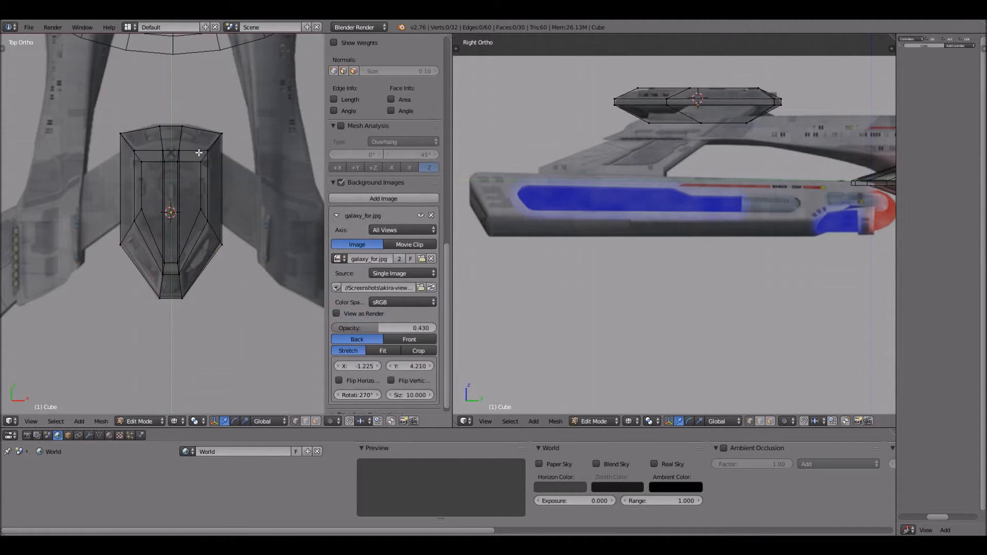
Try to move the middle vertices of the pod's front inner edges about 0.05 along Y
key("b")
left_click_drag(157, 146, 192, 172)
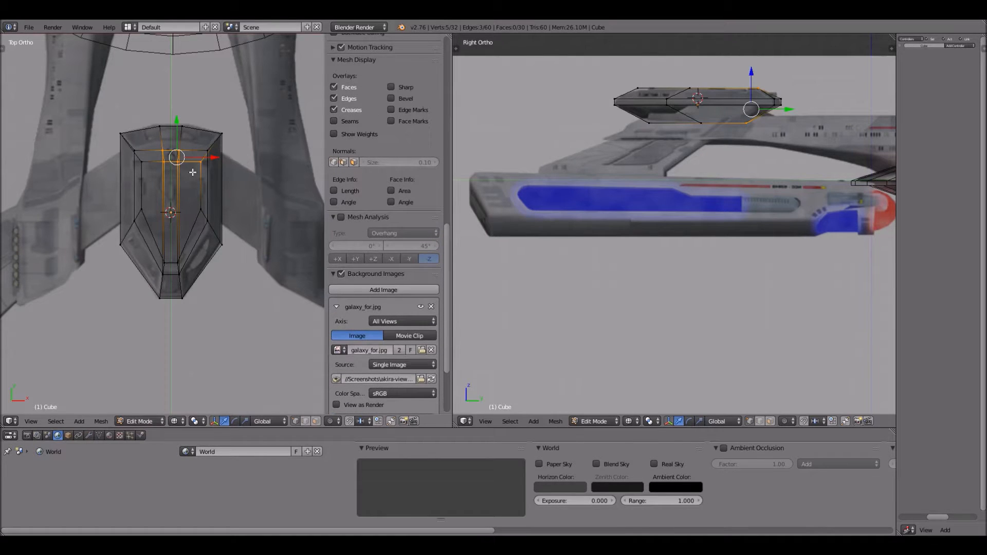
key("g")
key("y")
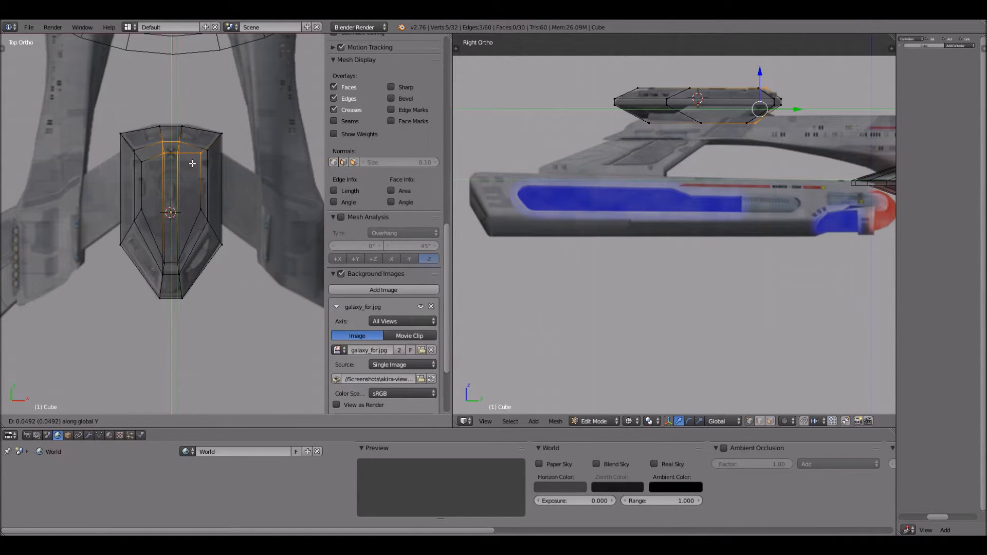
left_click(192, 164)
key("a")
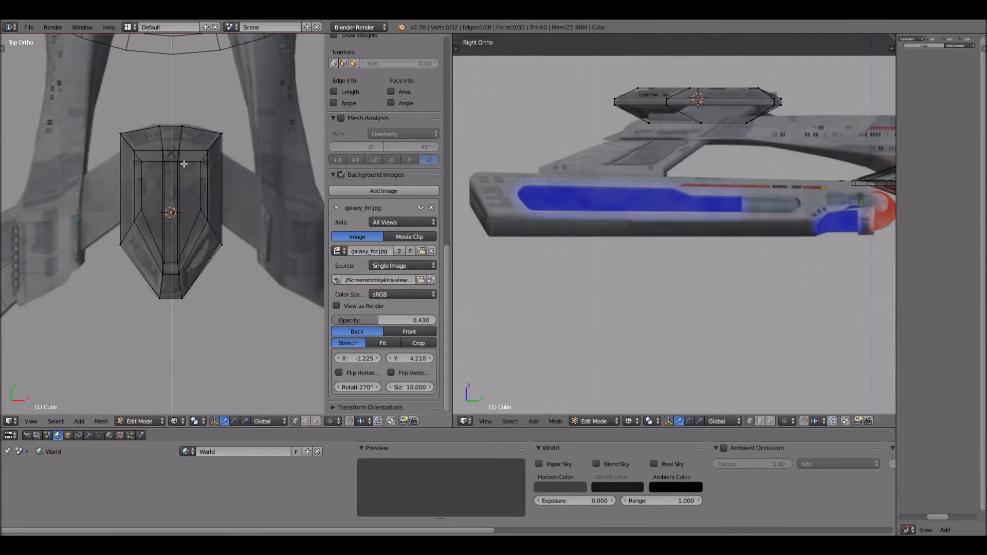
Move the four middle vertices of the pod's front inner edges about 0.046 along Y, excluding the neighbouring corner vertices
key("b")
left_click_drag(158, 154, 193, 179)
key("b")
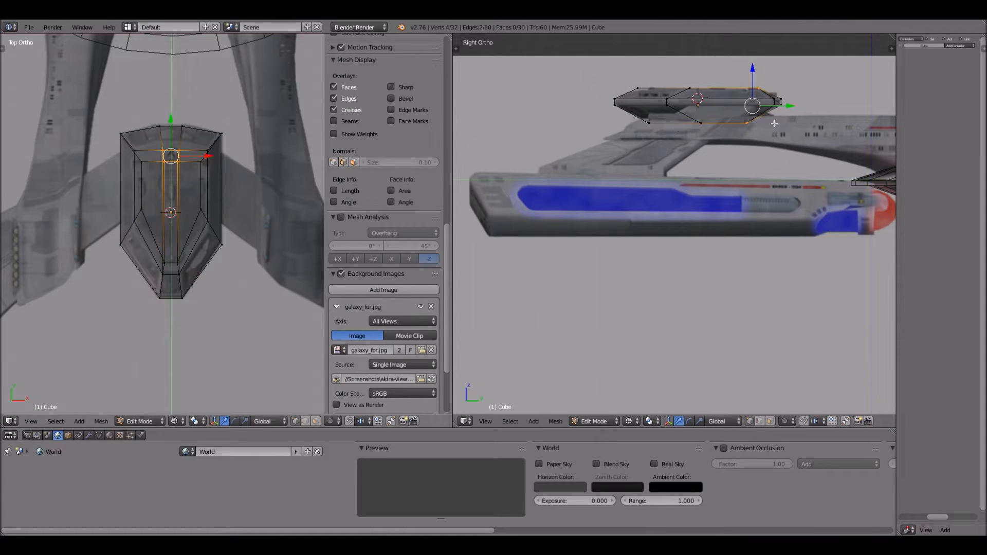
key("g")
key("y")
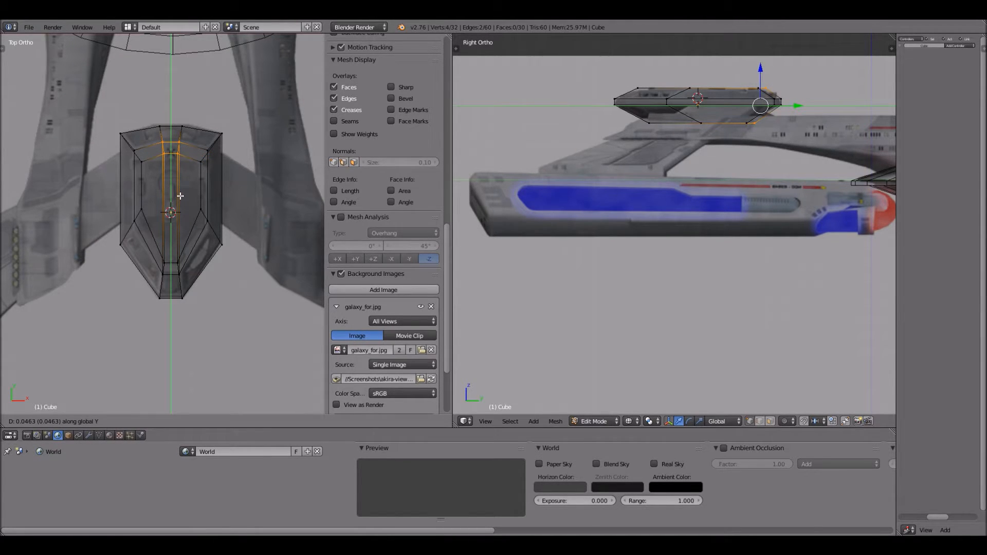
left_click(196, 314)
Return the pod to Object Mode and set the side viewport's shading to Solid
scroll(724, 187, "up", 2)
scroll(740, 206, "up", 2)
middle_click_drag(740, 206, 731, 220, "shift")
left_click(603, 421)
left_click(603, 410)
left_click(661, 420)
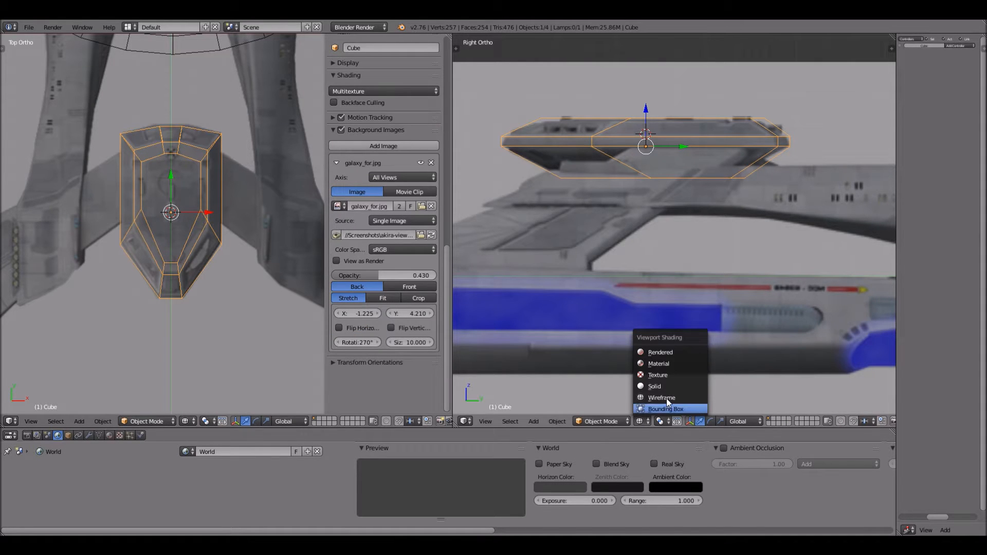
left_click(669, 383)
Inspect the shaded pod and saucer from an angle and restore the right-side view
scroll(689, 261, "down", 4)
scroll(689, 259, "down", 1)
middle_click_drag(752, 221, 705, 231)
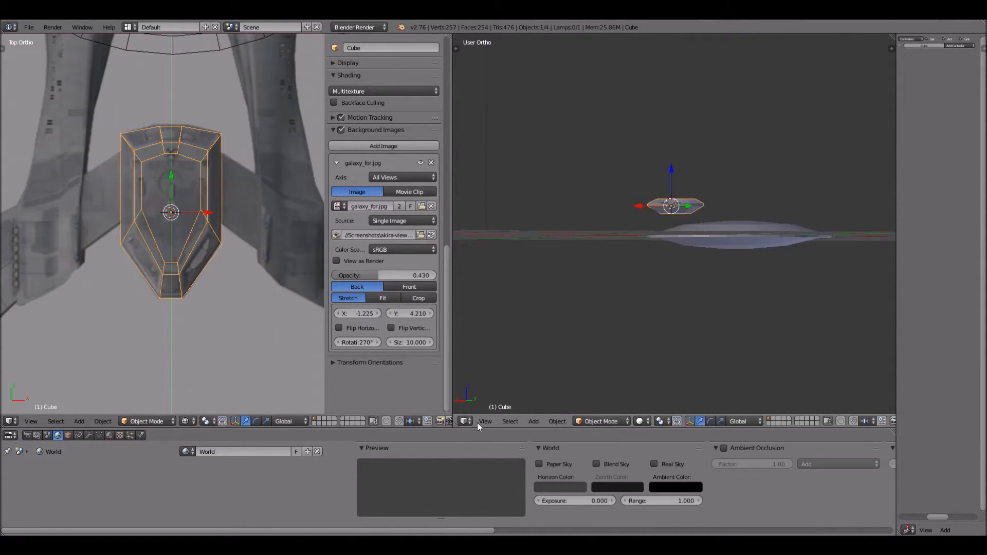
left_click(485, 422)
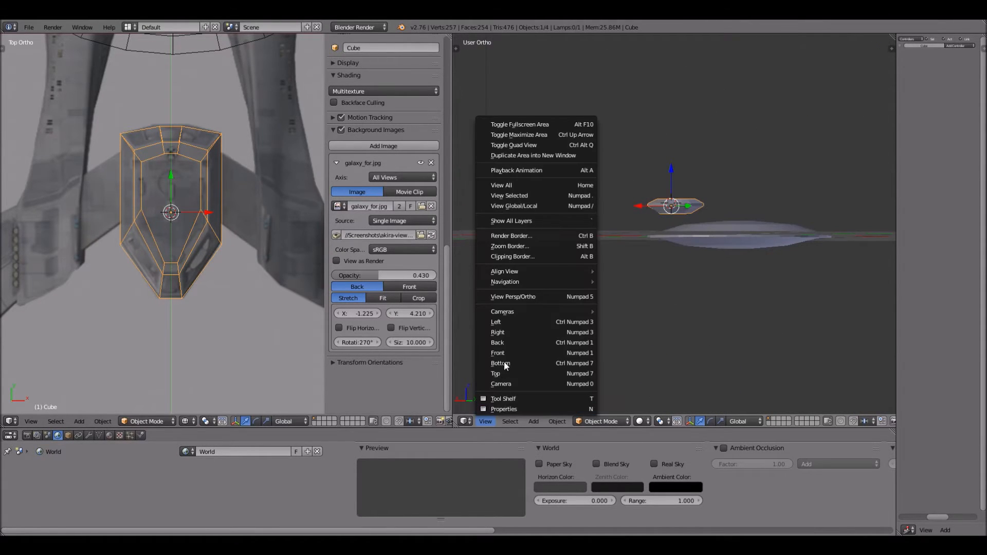
left_click(513, 332)
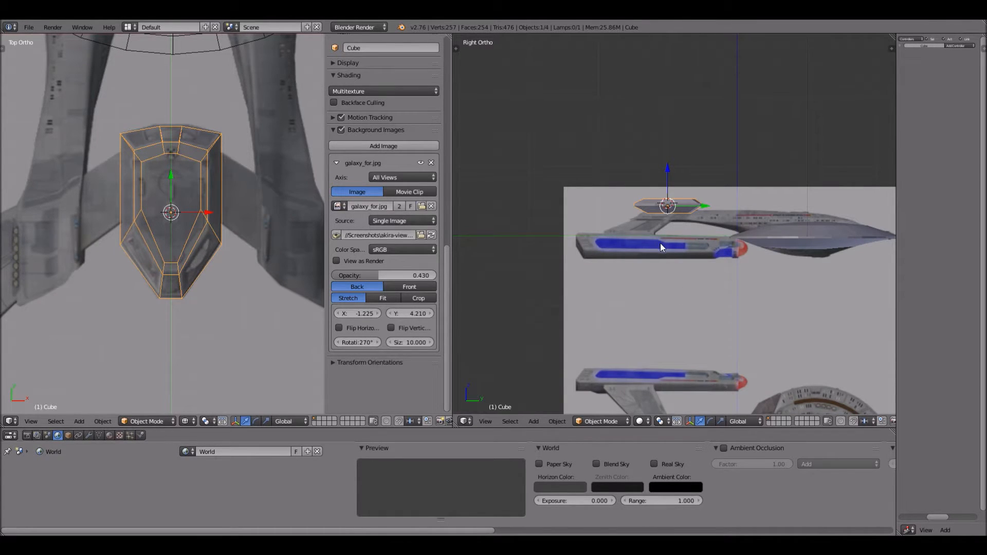
Add a new cube mesh at the pod's centre in the top view
scroll(163, 300, "down", 4)
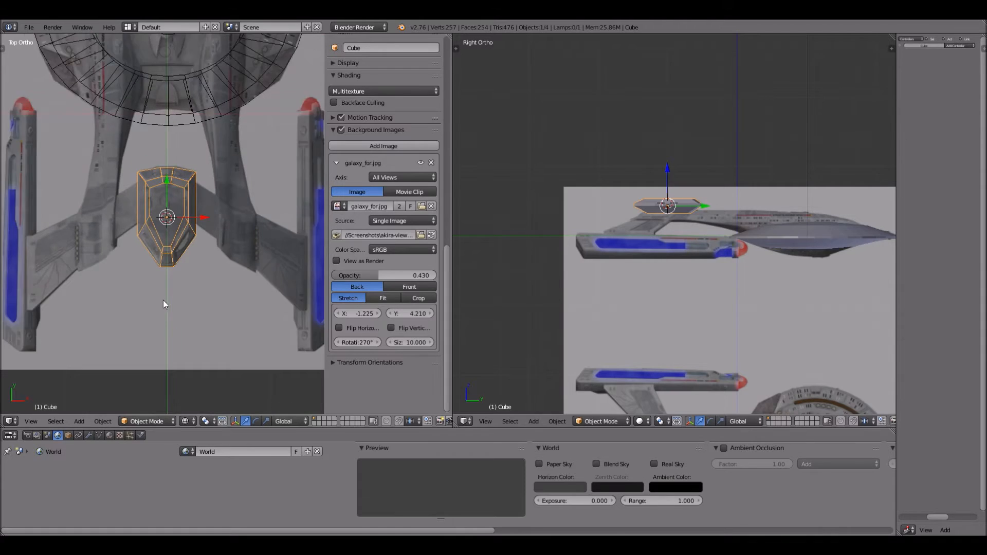
left_click(160, 421)
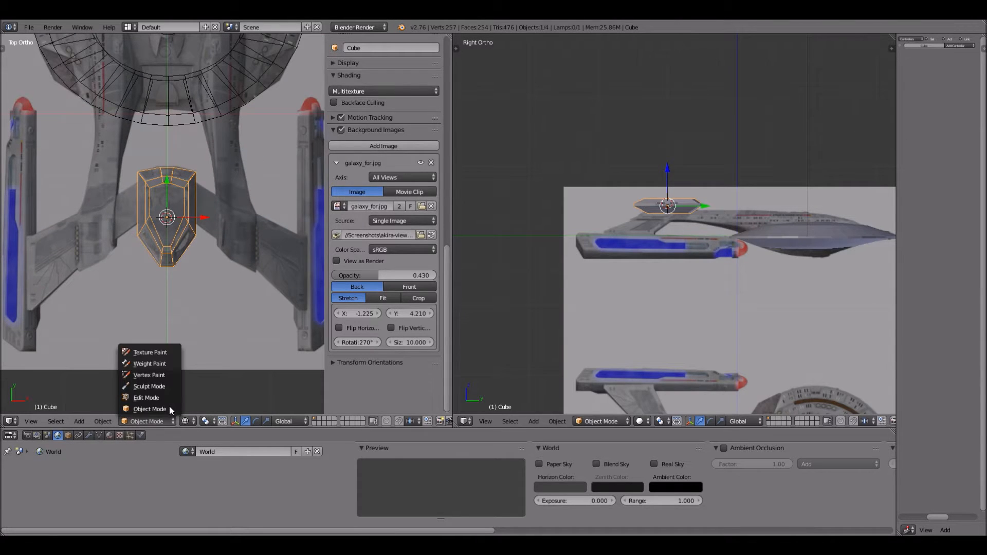
left_click(79, 421)
mouse_move(102, 410)
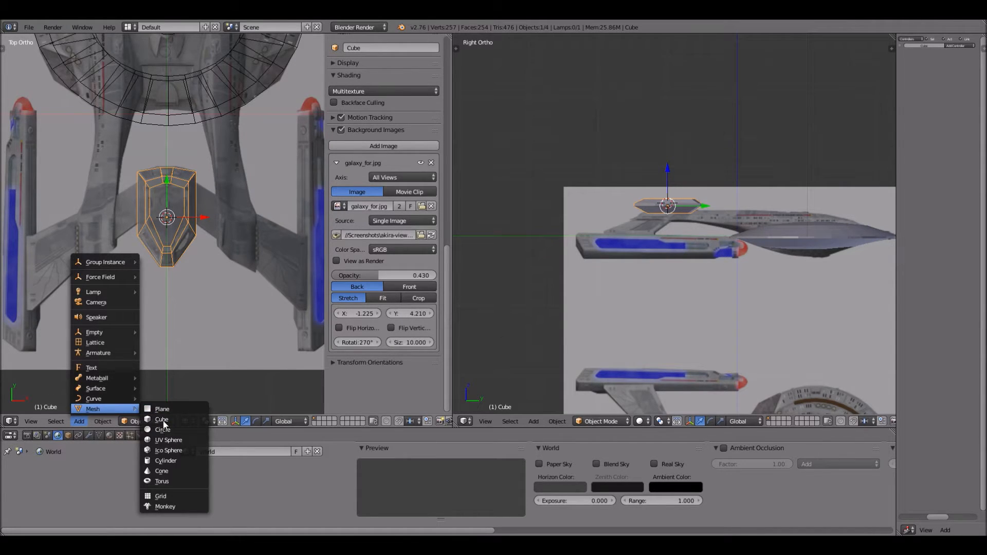
left_click(163, 420)
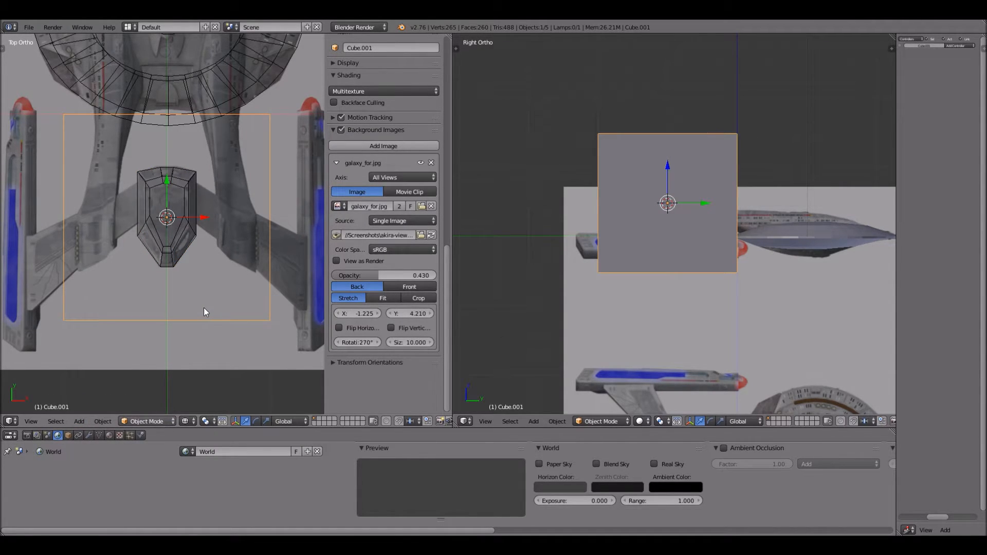
scroll(203, 311, "up", 3)
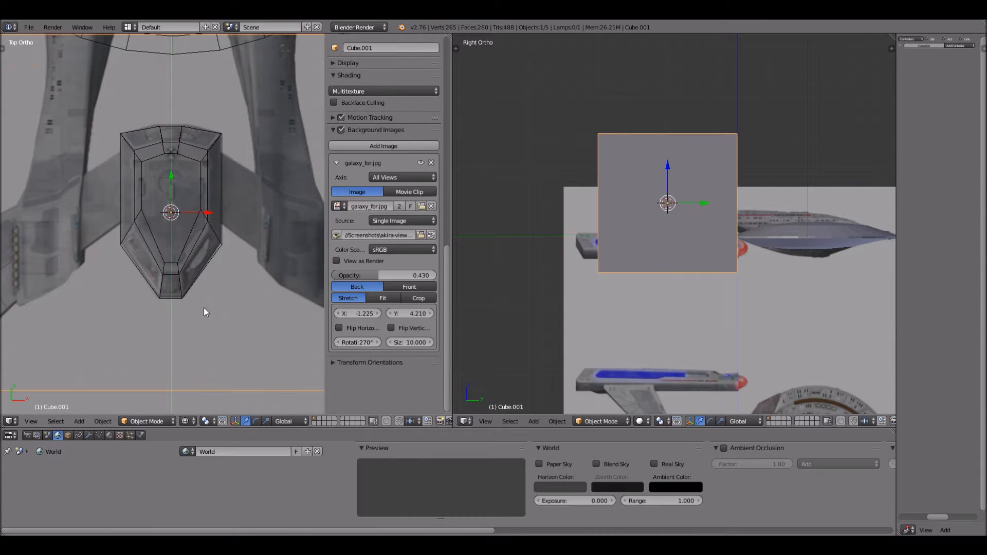
scroll(204, 311, "up", 1)
key("g")
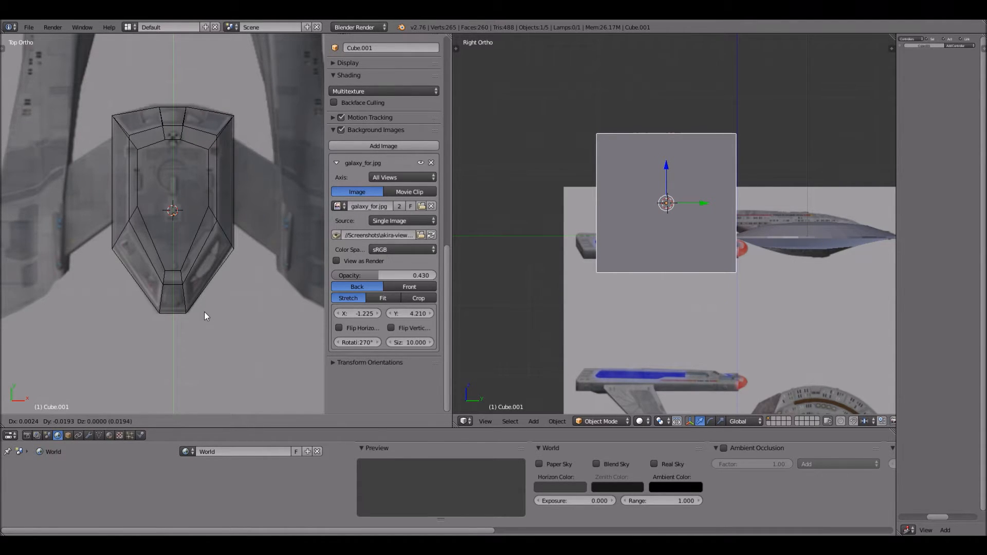
right_click(92, 421)
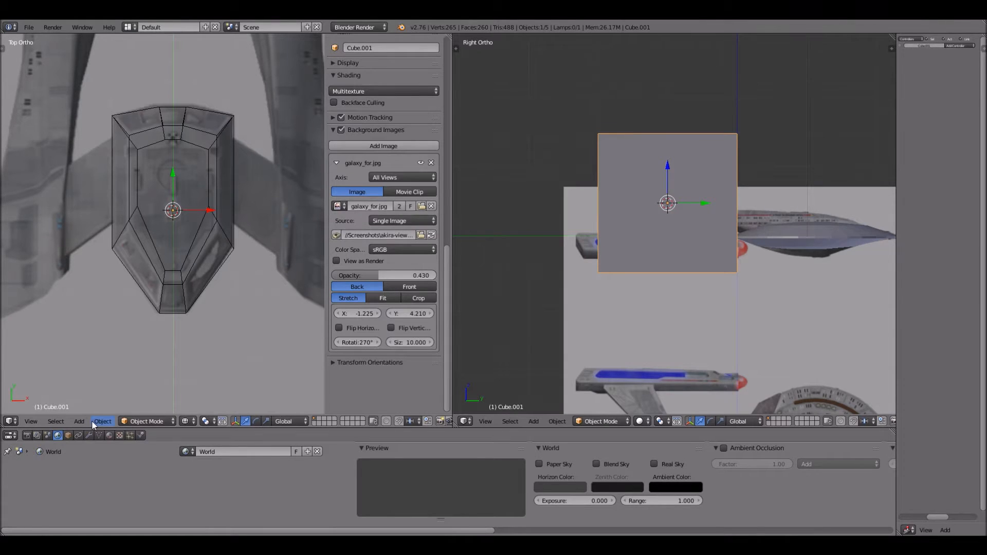
left_click(96, 421)
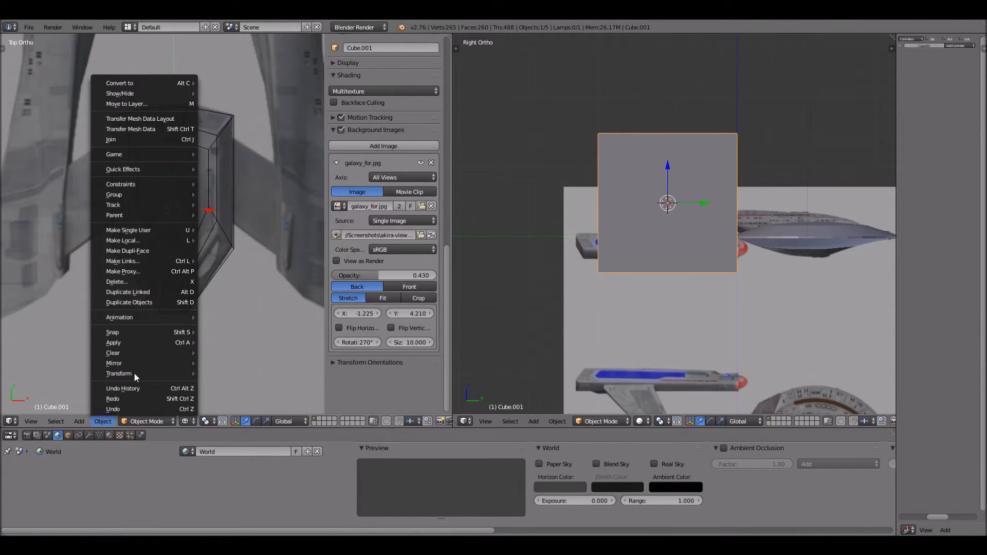
mouse_move(134, 372)
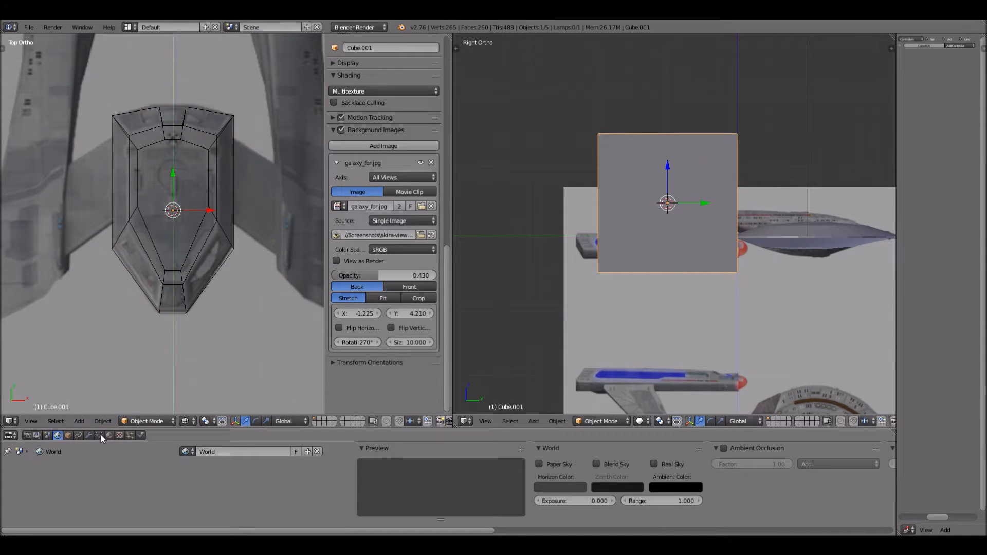
Set the new cube's X location to 0 and its Y location to -1.01196
left_click(99, 435)
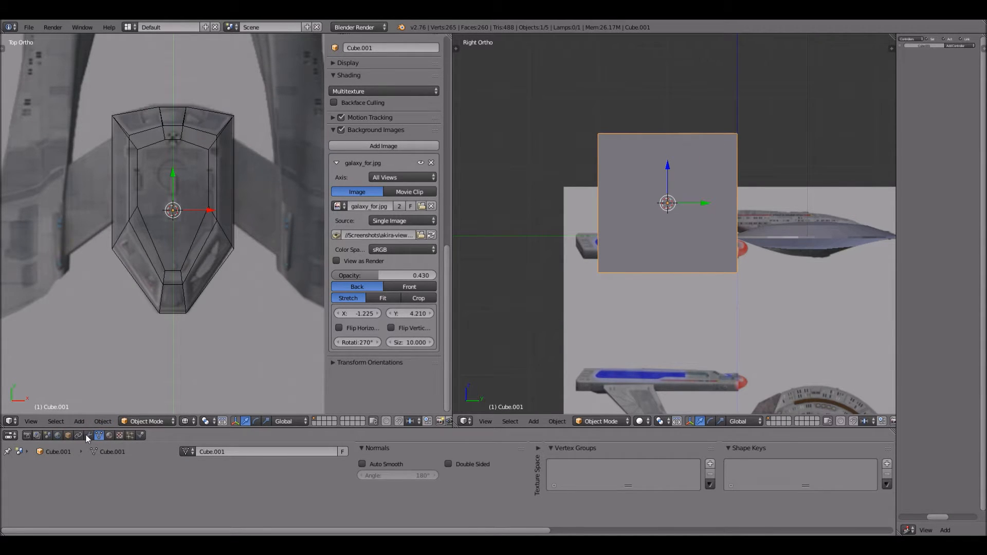
left_click(69, 435)
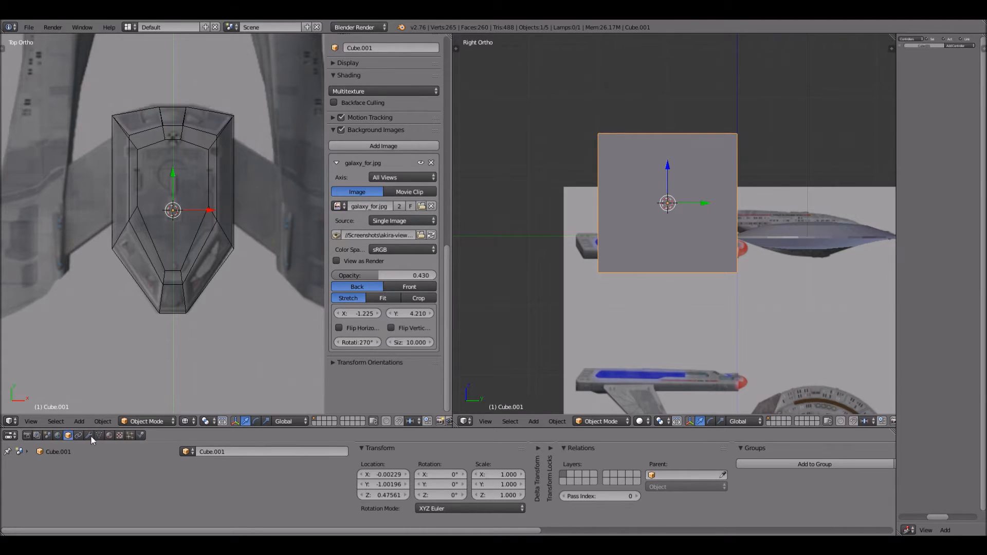
left_click(406, 474)
left_click(388, 474)
type("0")
key("Return")
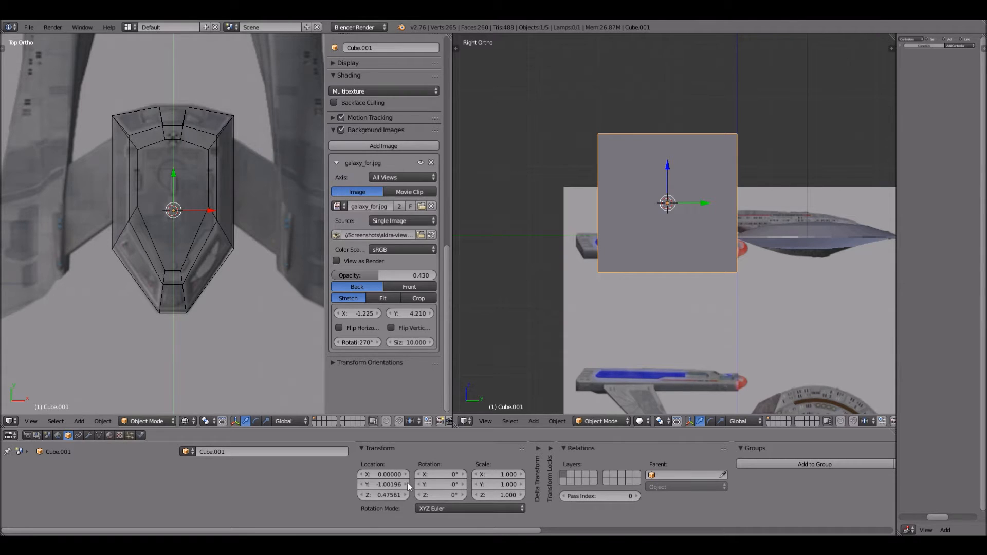
left_click_drag(362, 483, 360, 483)
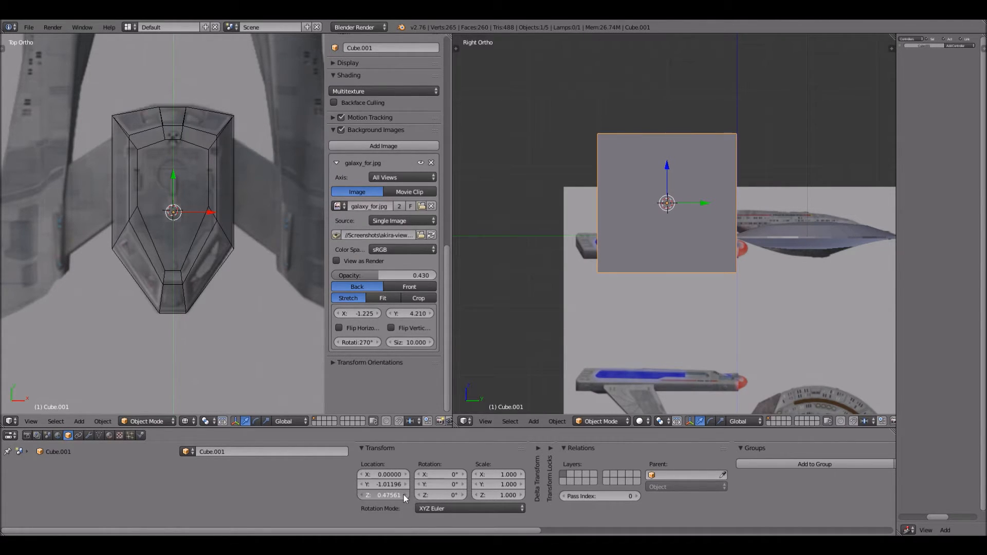
Scale the cube down uniformly to about 0.444 in the top view
scroll(215, 304, "down", 2)
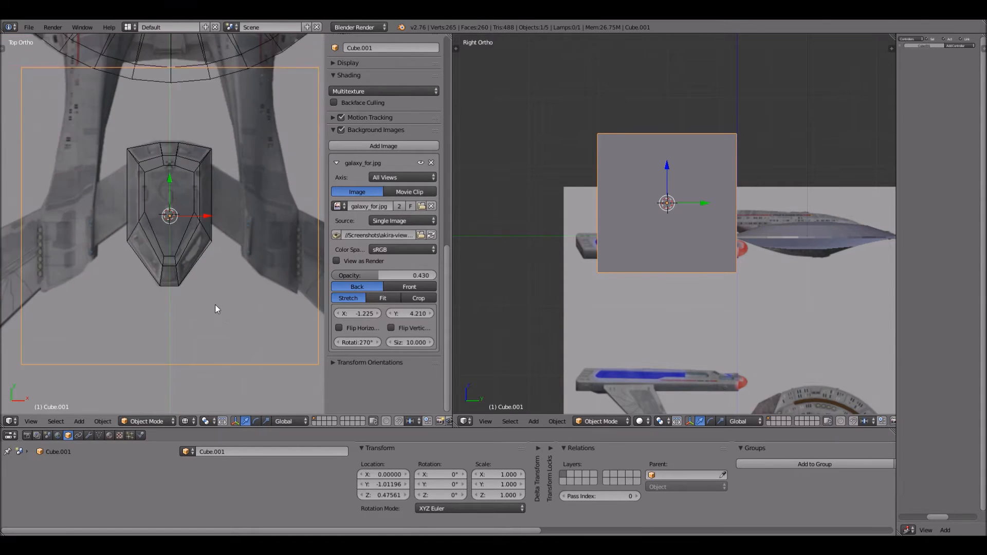
scroll(215, 304, "down", 1)
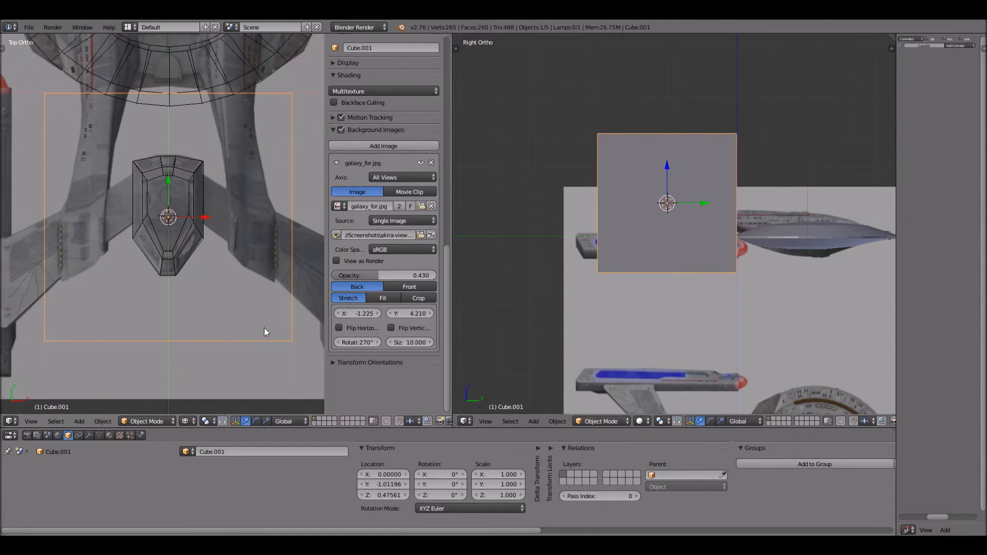
key("s")
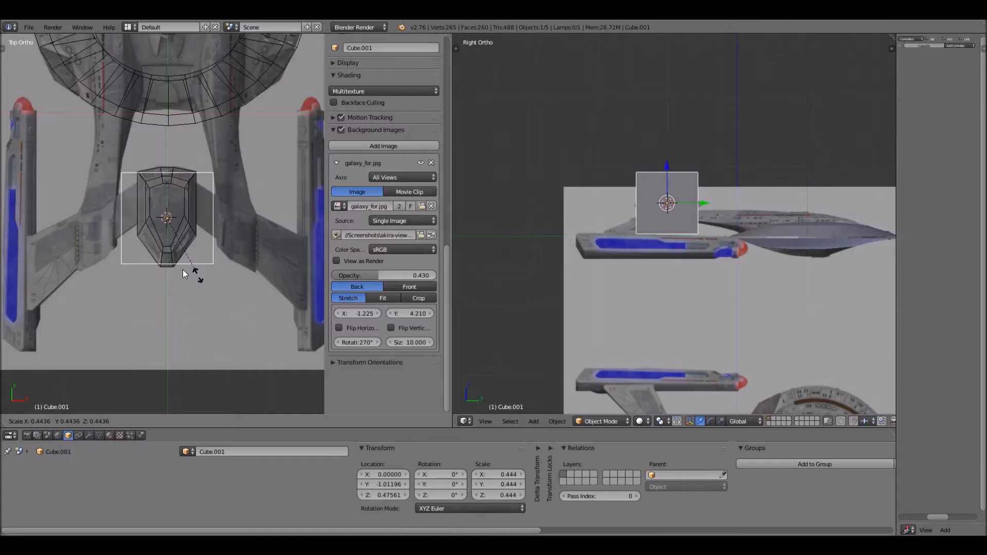
left_click(198, 276)
Enter Edit Mode and move the whole cube mesh away from its origin toward the nacelle on the +X side
left_click(146, 421)
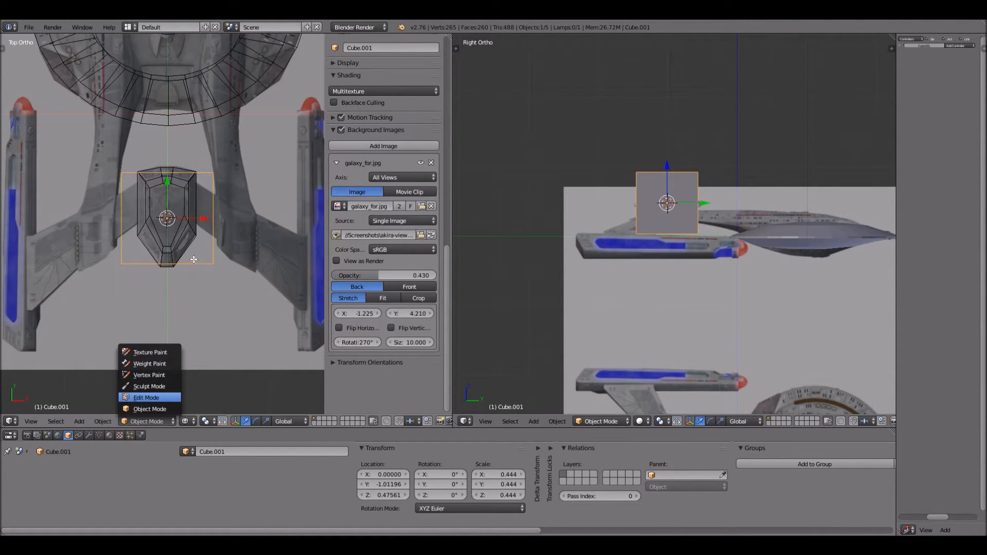
key("Return")
key("g")
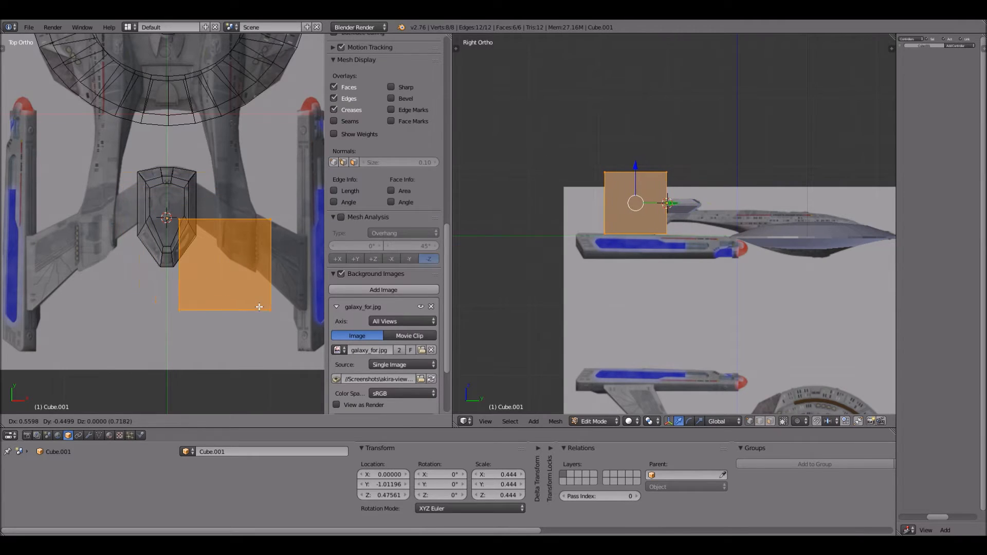
left_click(256, 267)
Place the cube mesh over the +X nacelle in the top view and lower it to nacelle height in the side view
scroll(256, 267, "up", 3)
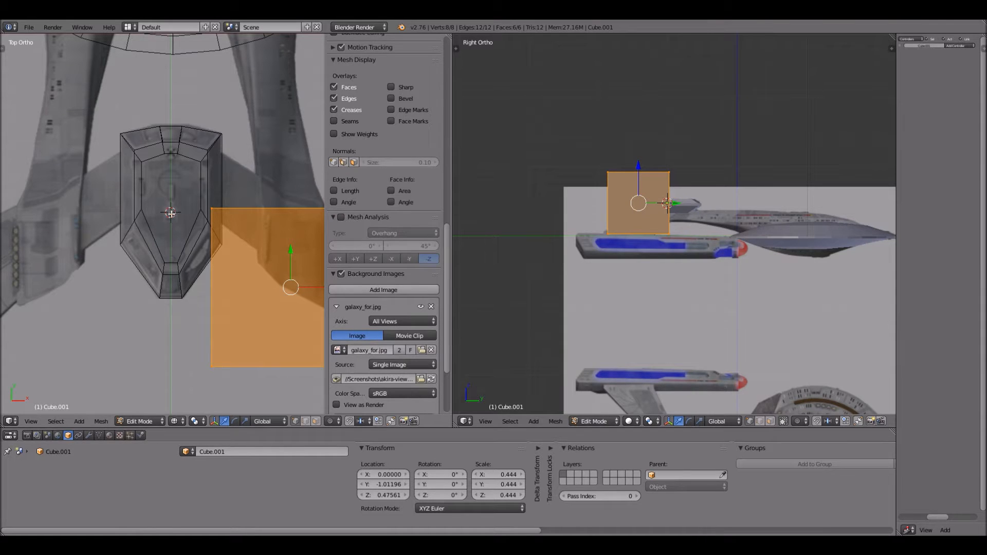
scroll(197, 281, "up", 1)
middle_click_drag(198, 281, 66, 245, "shift")
scroll(302, 250, "down", 2)
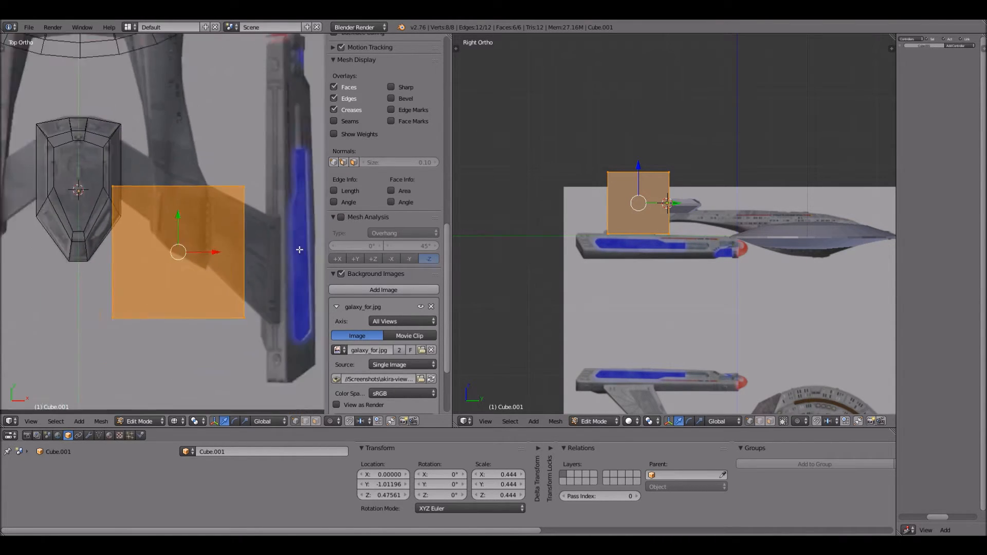
scroll(302, 250, "down", 2)
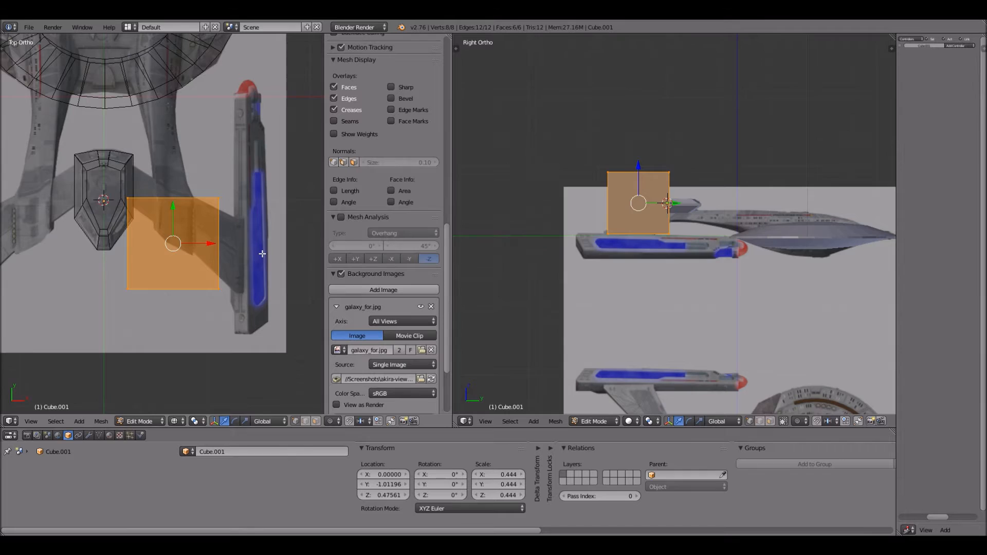
key("g")
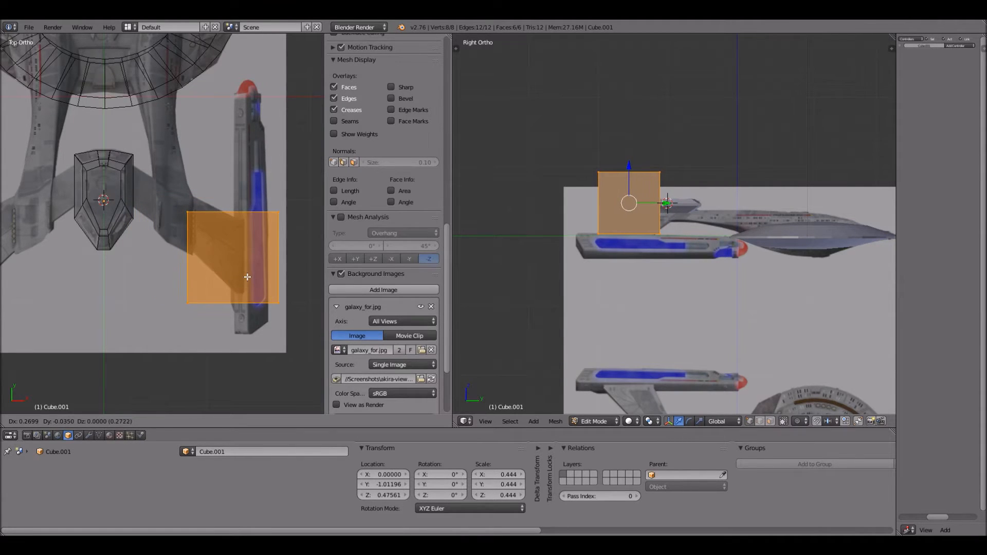
left_click(265, 268)
key("g")
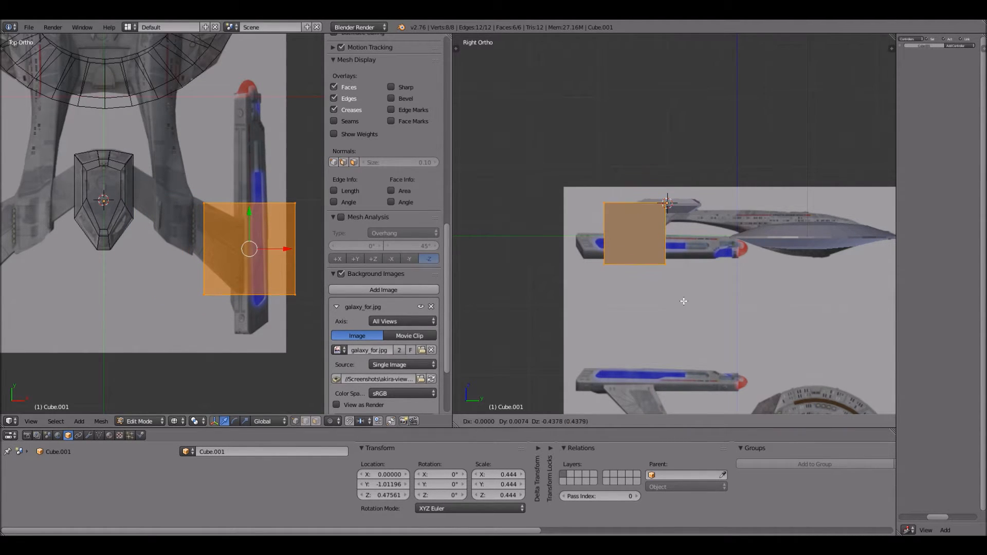
left_click(683, 311)
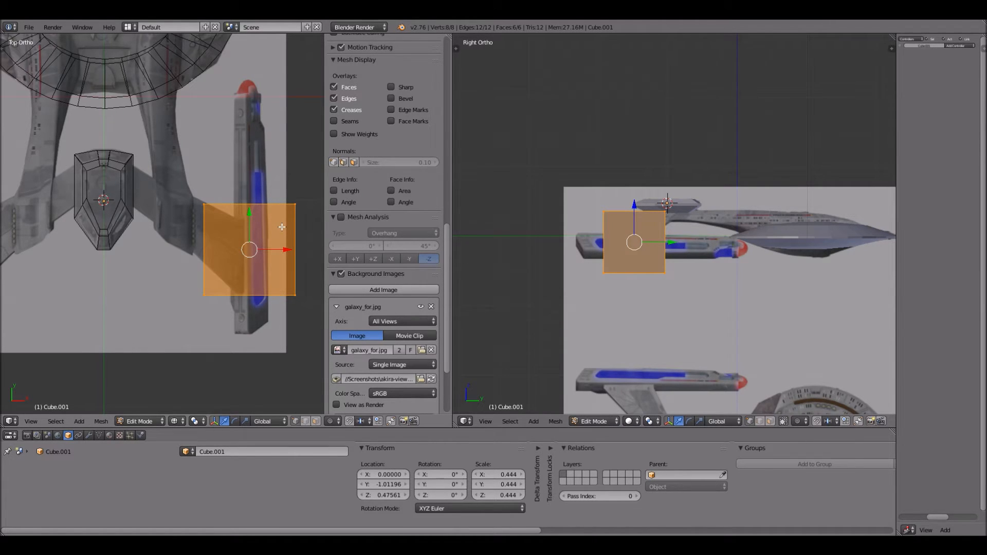
Narrow the mesh along X in the top view and flatten it along Z in the side view to approximate the nacelle
key("s")
key("x")
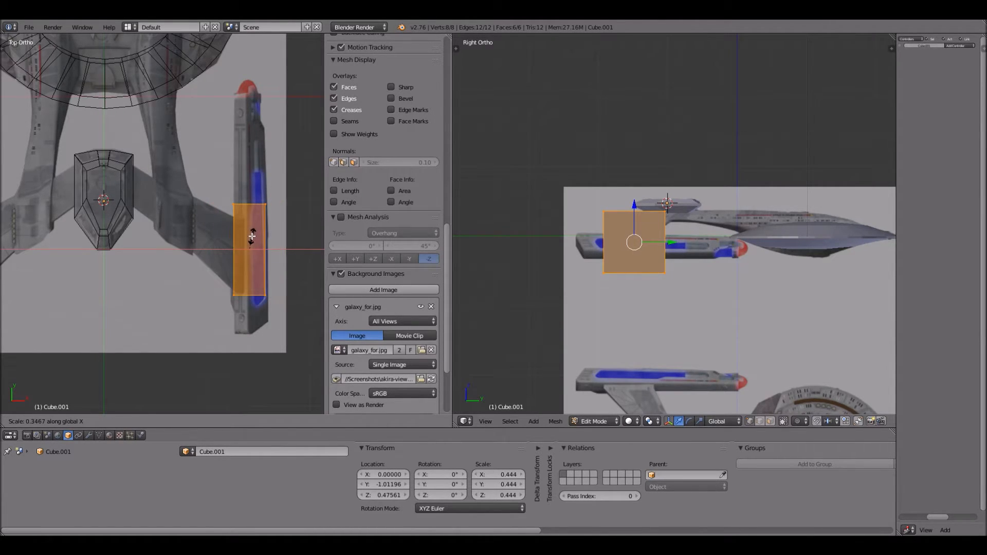
left_click(249, 238)
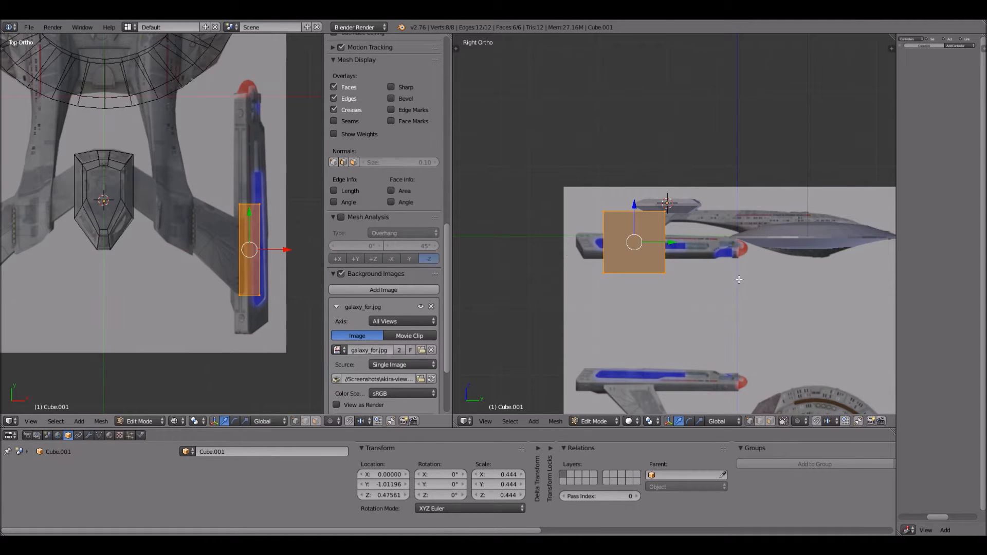
key("s")
key("z")
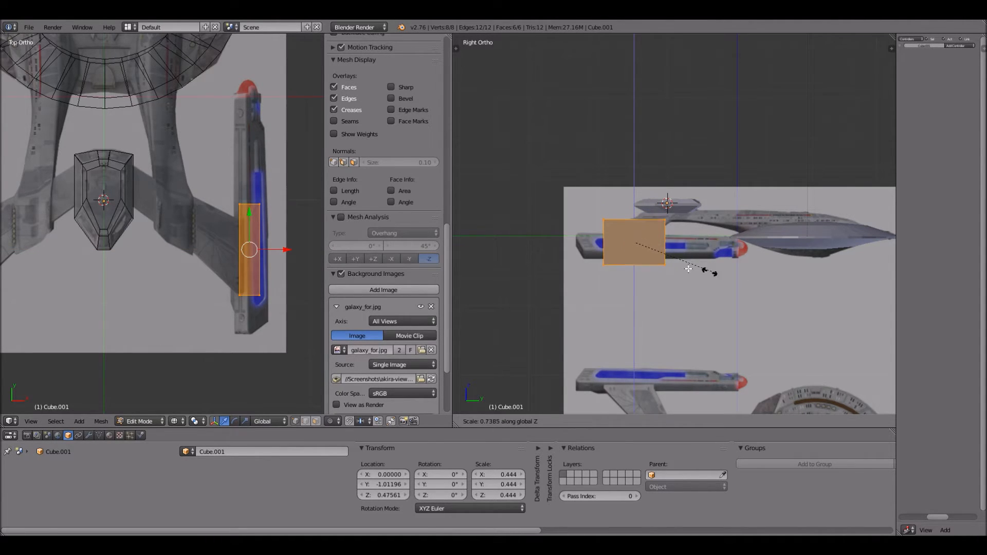
left_click(684, 269)
Align the mesh vertically with the nacelle reference in the side view, finishing by lowering it about 0.057 along Z
key("g")
key("z")
left_click(685, 270)
scroll(684, 270, "up", 4)
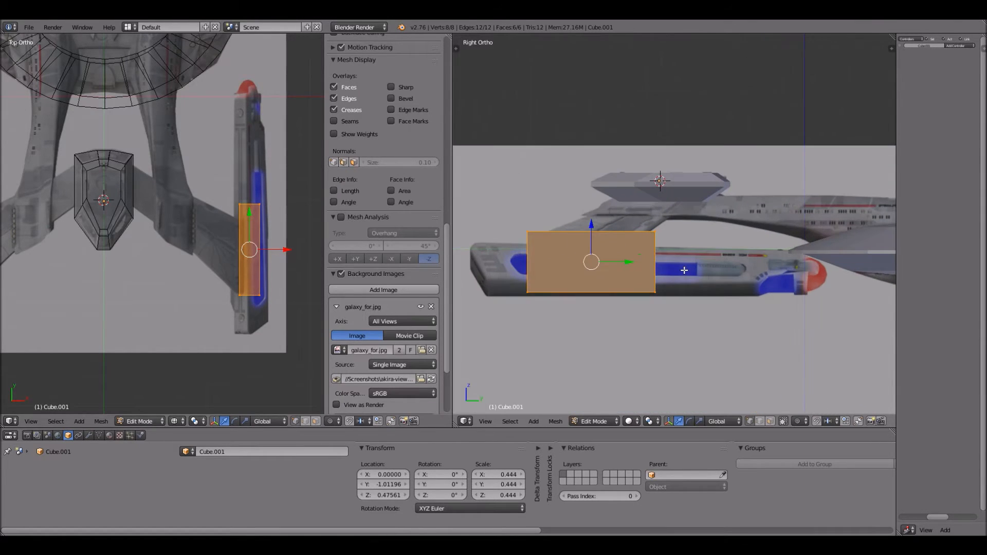
key("g")
key("z")
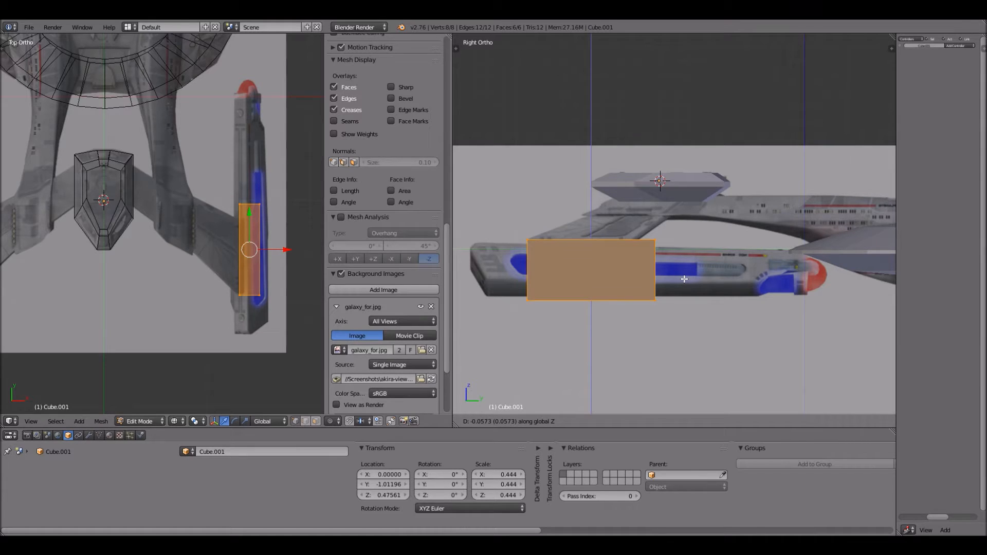
left_click(684, 279)
Scale the mesh along Z twice by about 0.91 to match the nacelle's height in the side view
key("s")
key("z")
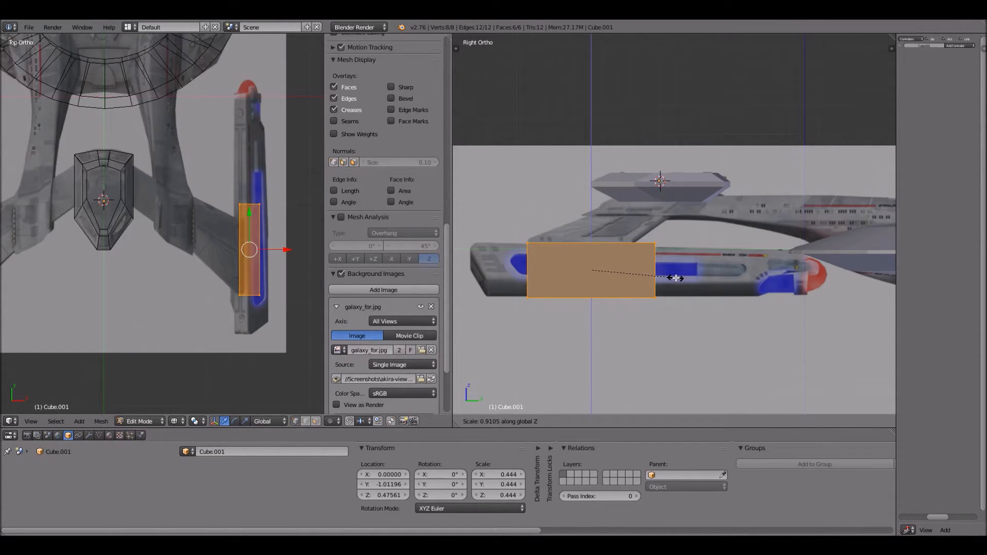
left_click(675, 278)
key("g")
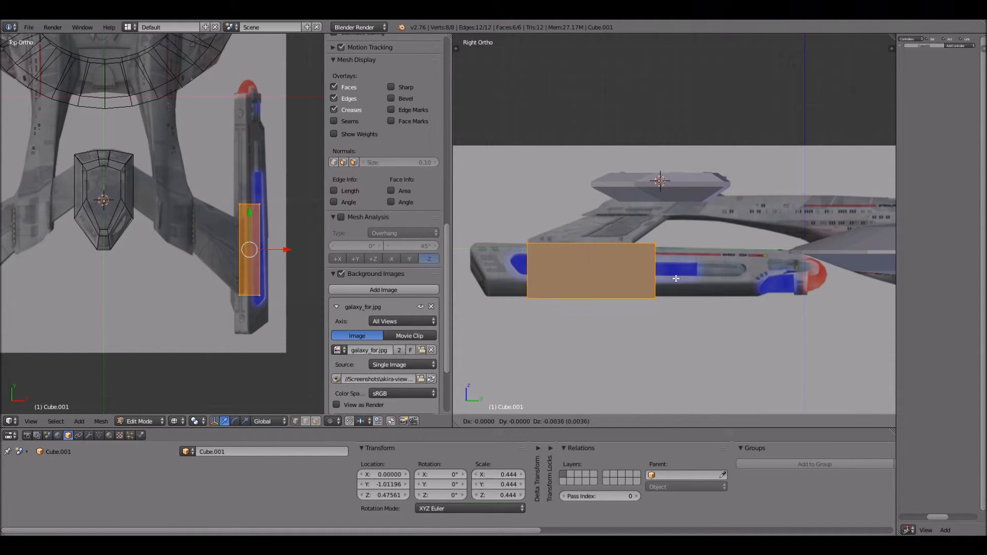
key("Escape")
key("s")
key("z")
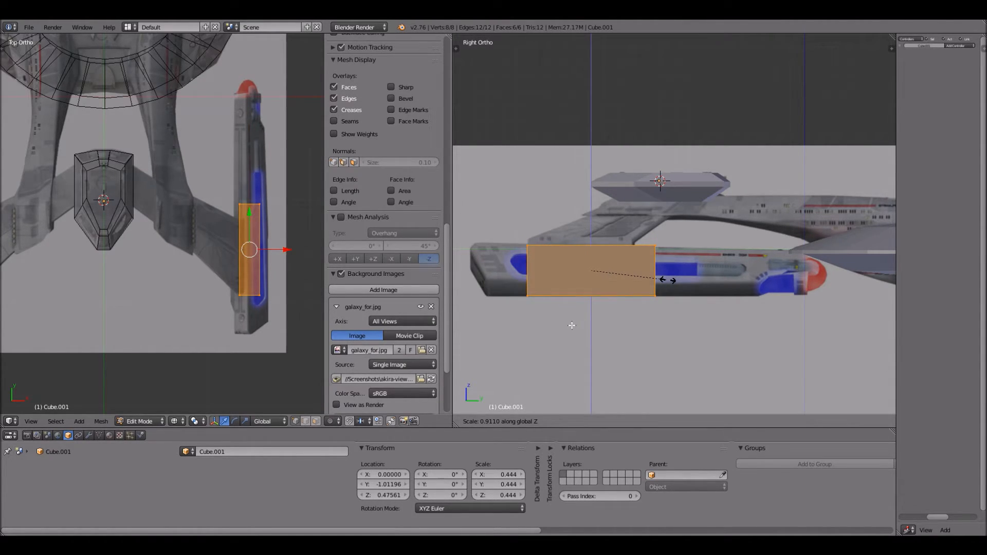
left_click(667, 280)
Rotate the nacelle mesh about -26° around the global Y axis
key("r")
key("y")
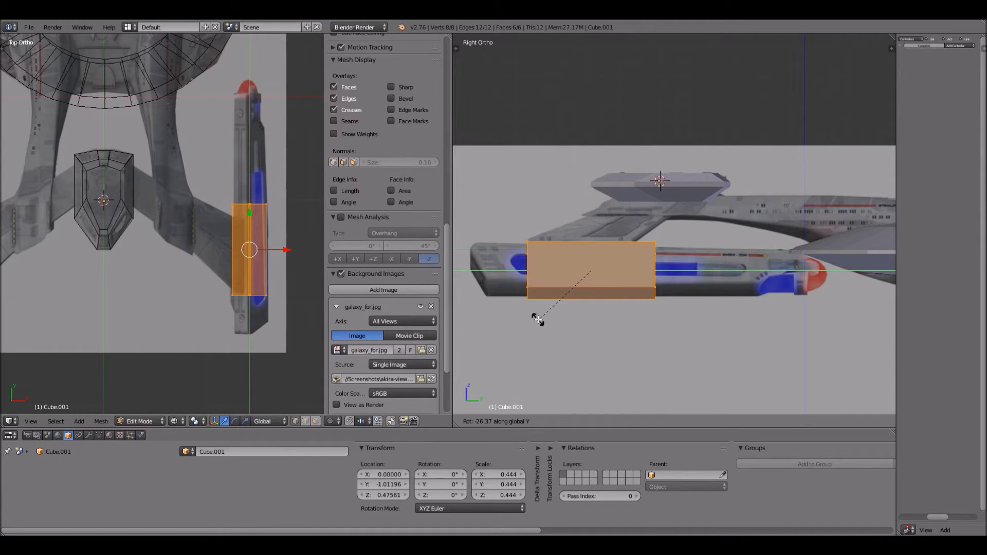
left_click(537, 320)
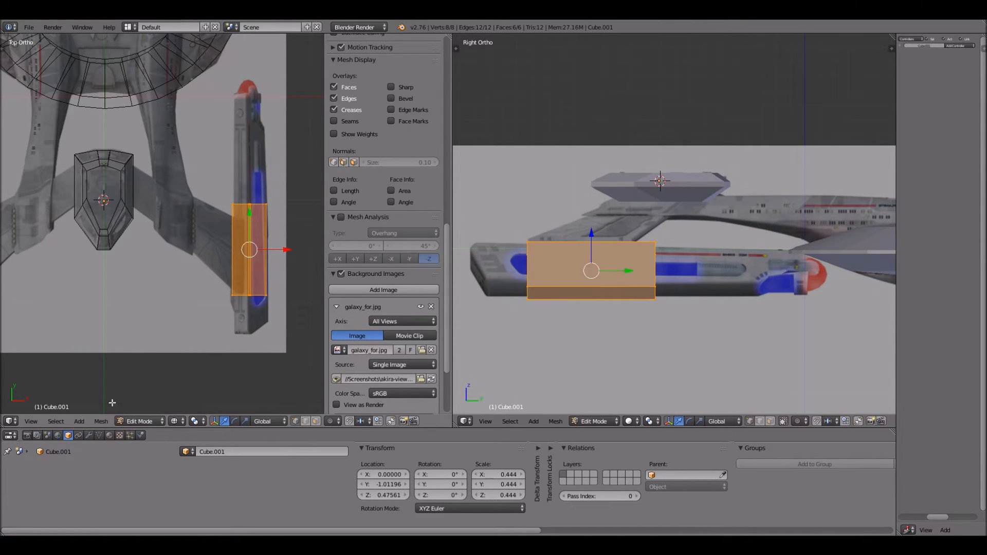
Add a Mirror modifier to the nacelle mesh across the X axis
left_click(89, 434)
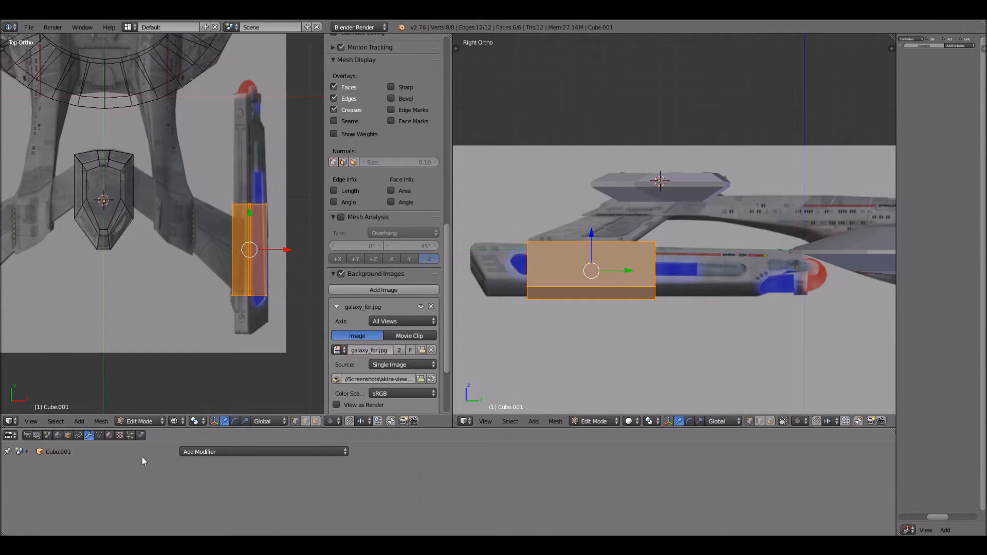
left_click(211, 450)
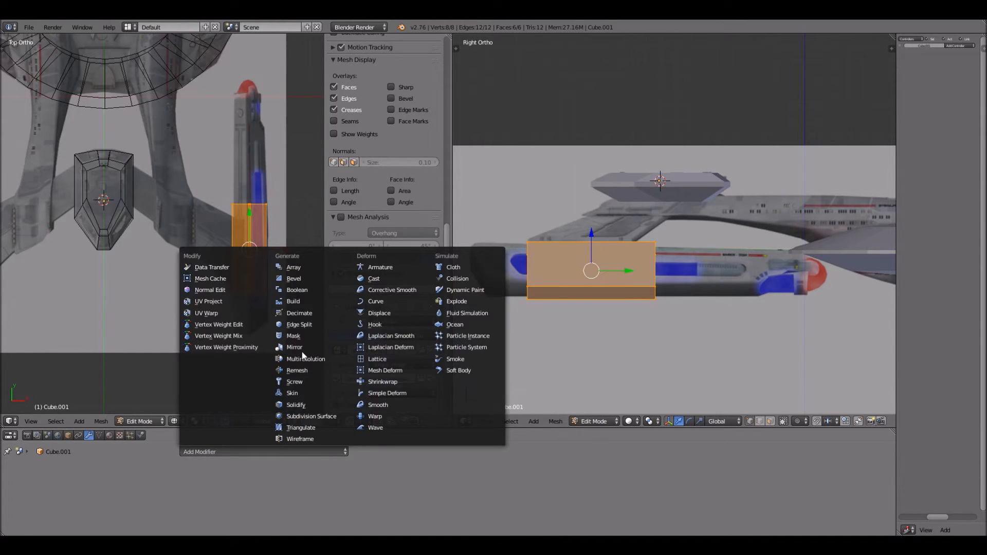
left_click(302, 352)
Set the top viewport's shading to Solid
scroll(183, 262, "down", 4)
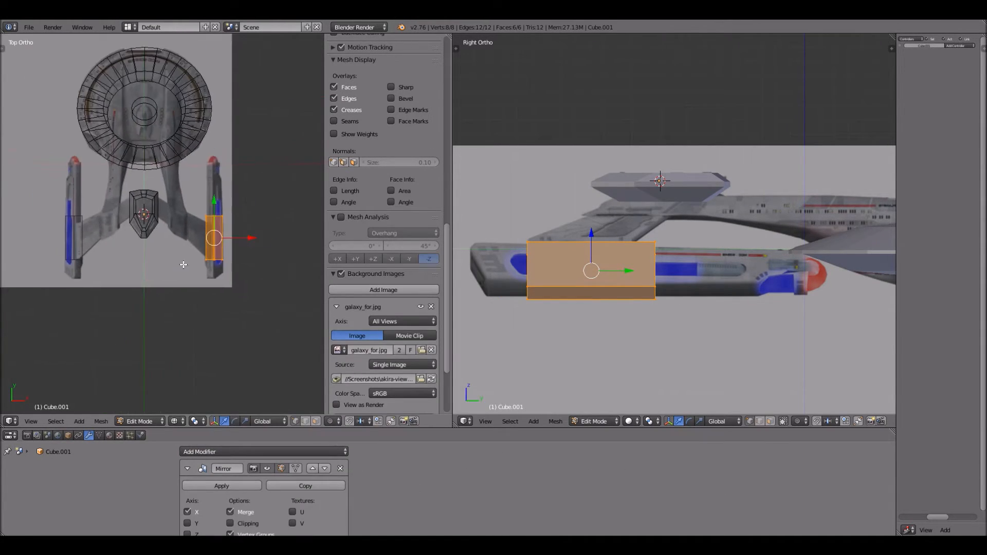
left_click(174, 421)
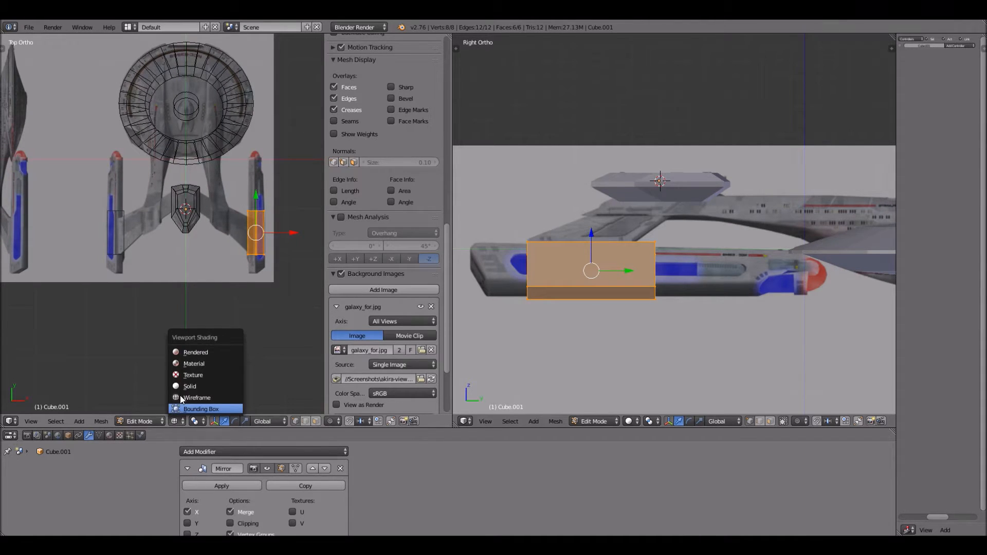
left_click(184, 387)
scroll(92, 242, "up", 3)
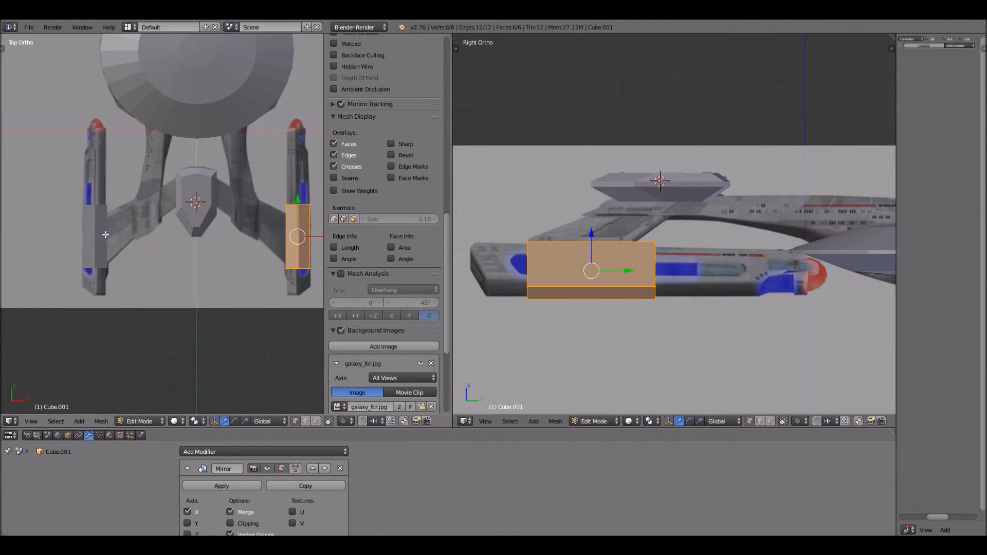
Move the nacelle mesh so it lines up with the nacelle in the top-view reference image
key("g")
scroll(234, 249, "down", 1)
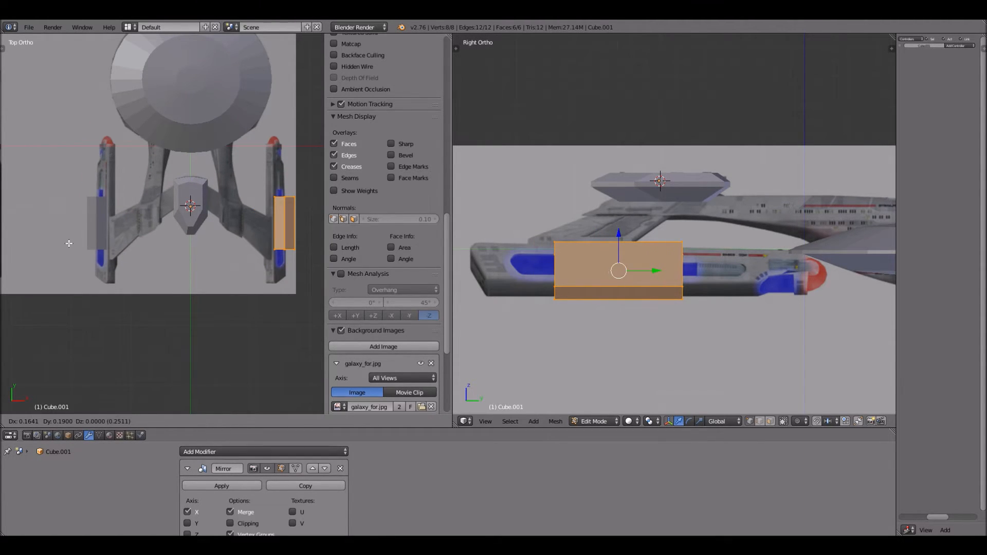
left_click(300, 284)
Select the nacelle mesh's front-end vertices in the side view and move them forward along the reference nacelle
scroll(656, 329, "up", 1)
key("a")
scroll(655, 329, "up", 1)
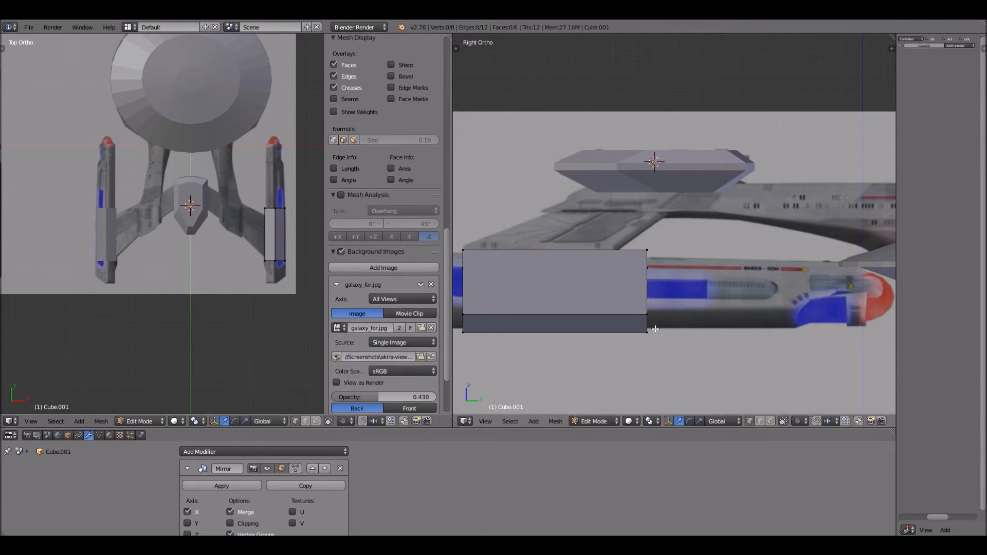
key("b")
left_click_drag(614, 274, 688, 346)
key("g")
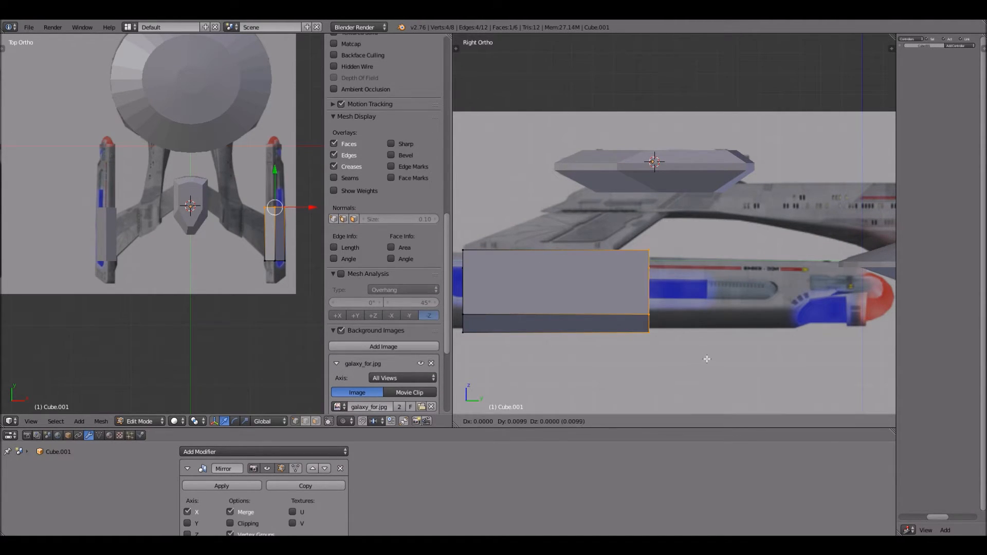
left_click(832, 348)
Extend the nacelle's front face along global Y to where the red end cap begins in the side reference
scroll(777, 321, "down", 1)
scroll(765, 312, "down", 1)
middle_click_drag(776, 313, 672, 310, "shift")
key("g")
key("y")
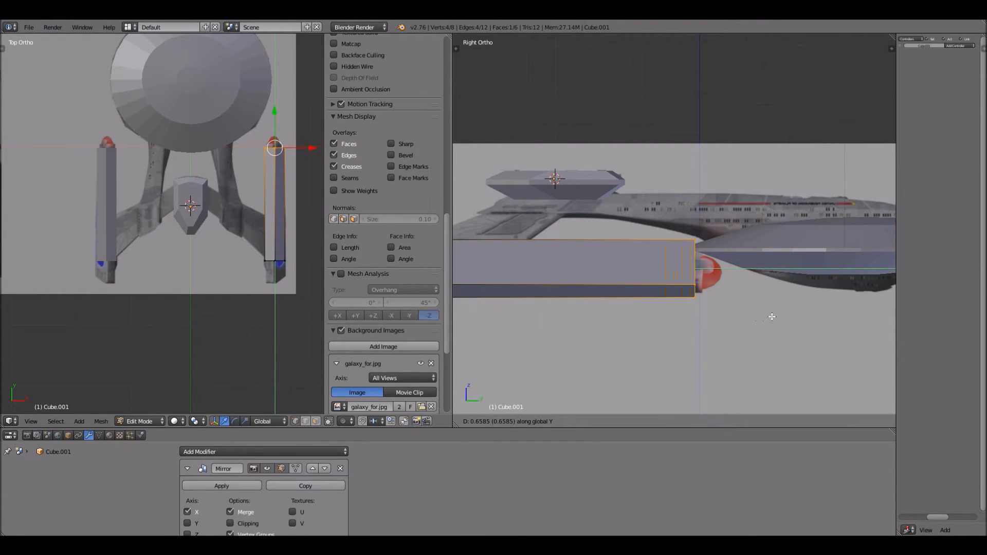
left_click(772, 315)
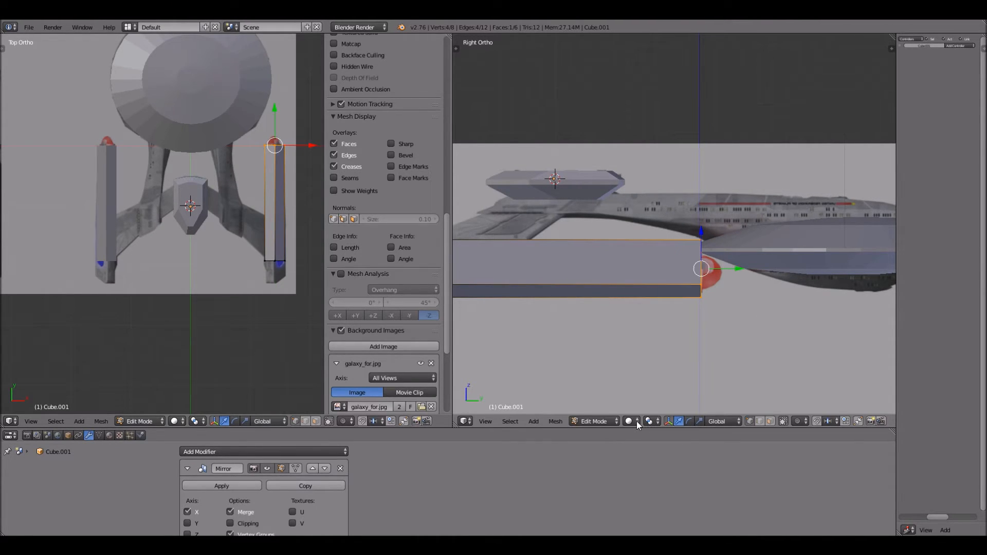
Set the side viewport's shading to Wireframe and scale the nacelle's front face down towards the reference height
left_click(633, 421)
left_click(643, 397)
scroll(660, 338, "up", 1)
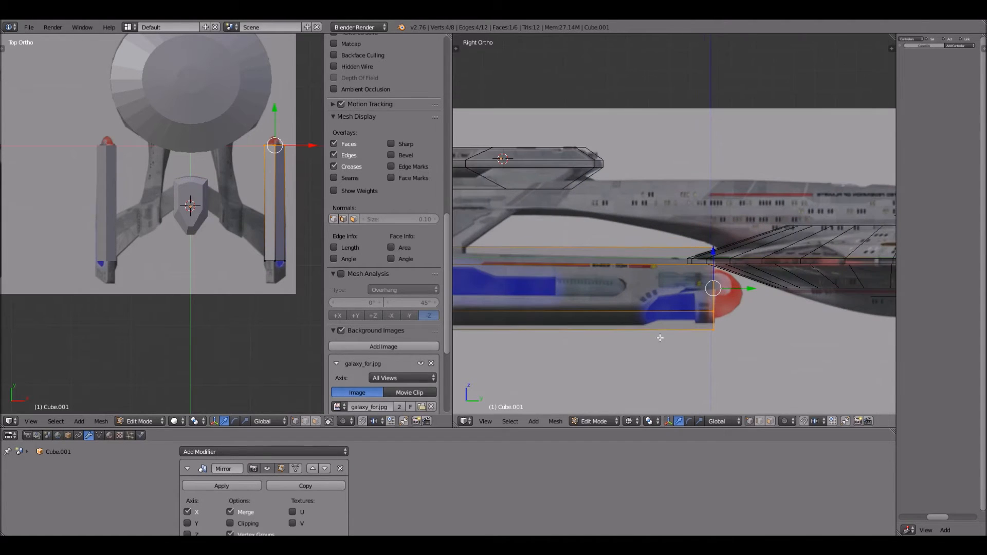
scroll(808, 382, "up", 1)
key("s")
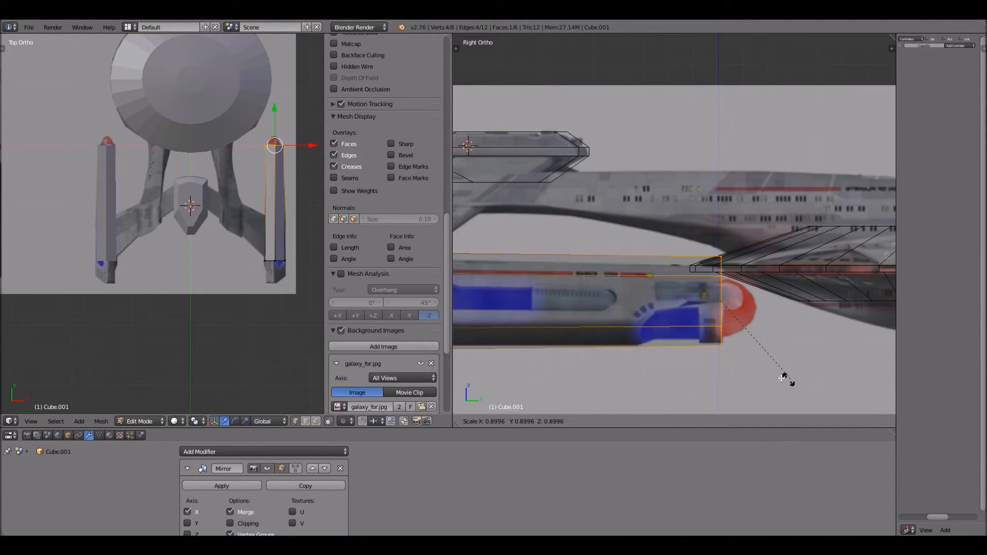
key("Escape")
Lower the nacelle's front face slightly along Z to align it with the side reference
key("g")
key("y")
key("z")
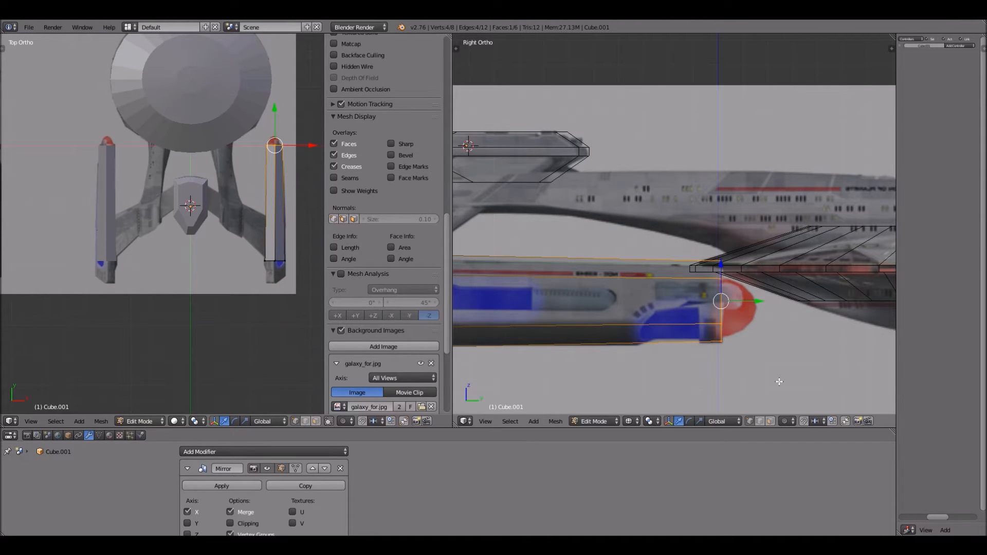
left_click(762, 412)
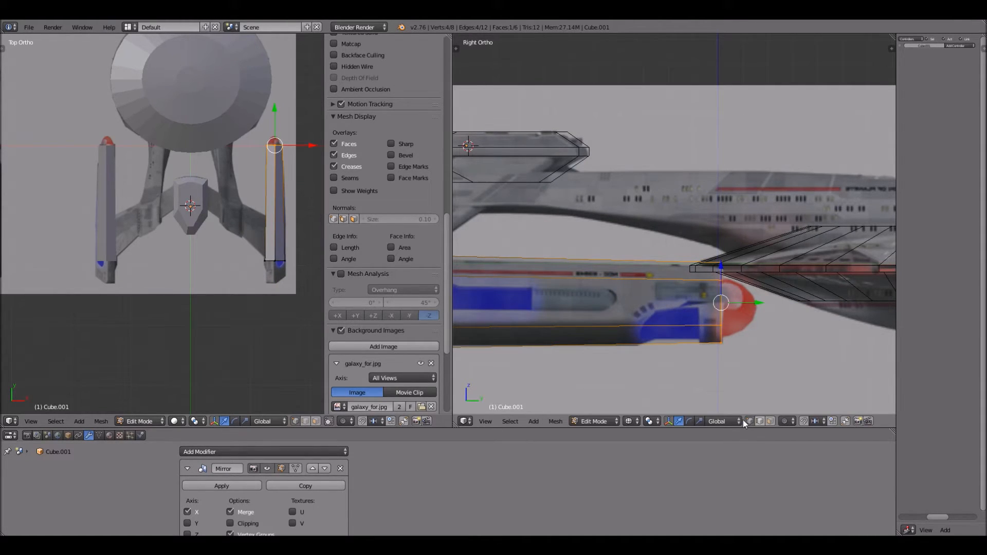
left_click(738, 422)
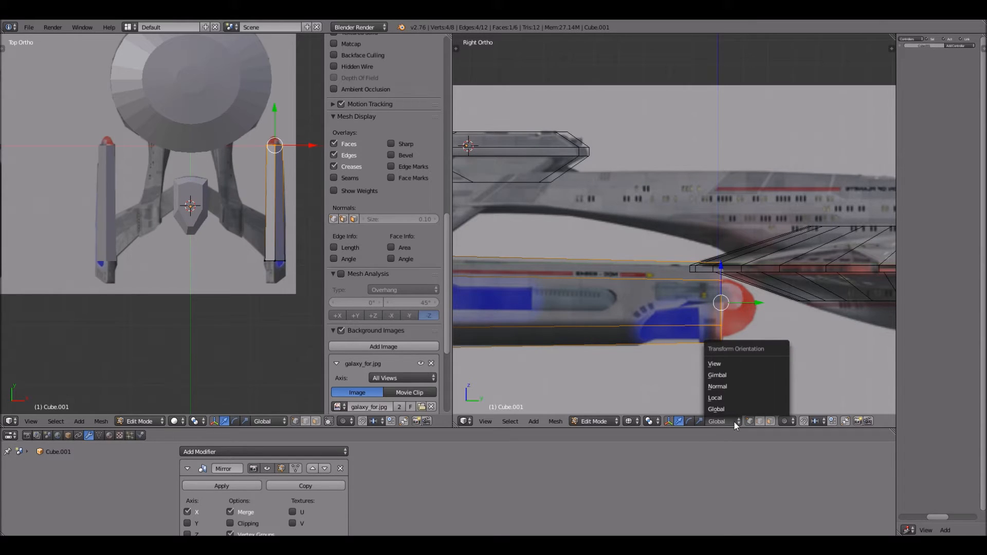
left_click(734, 424)
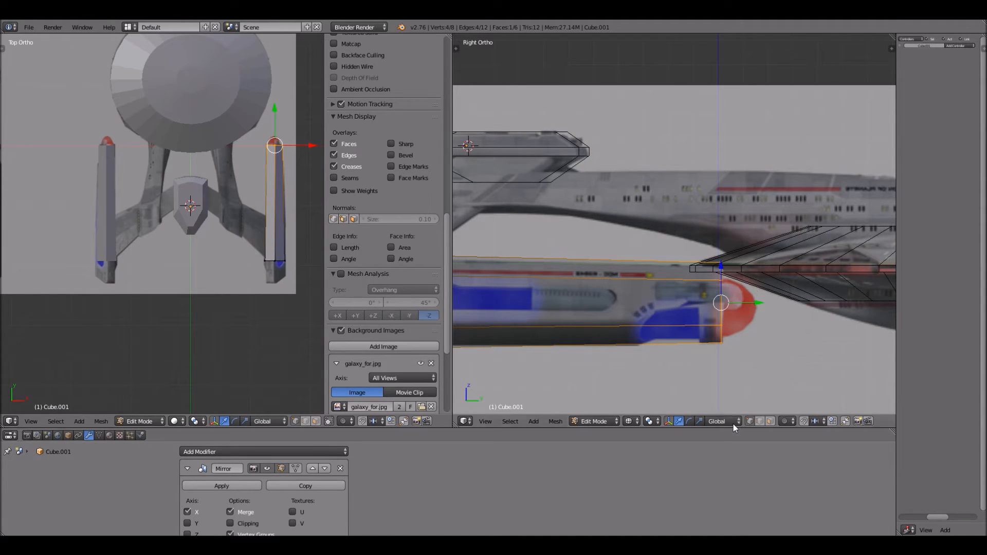
left_click(734, 424)
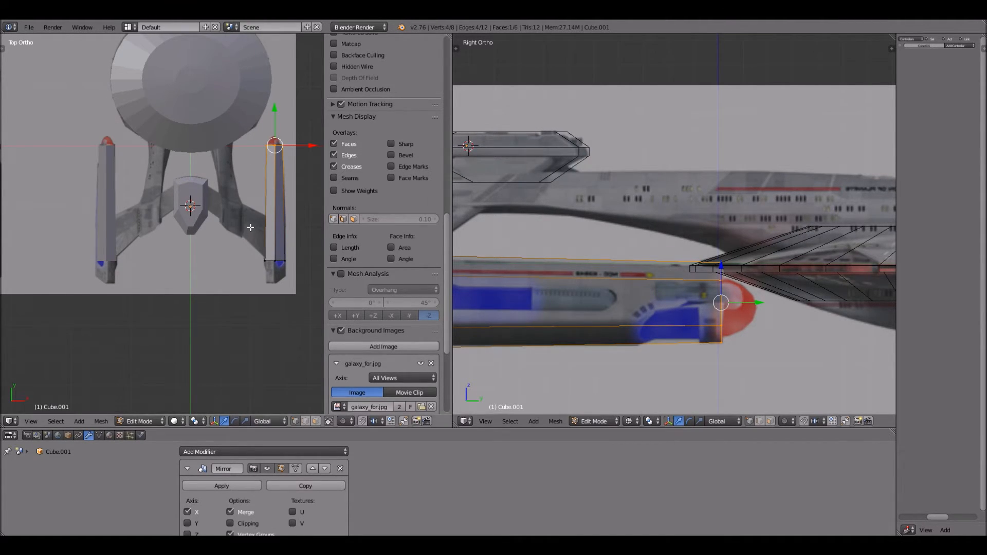
key("r")
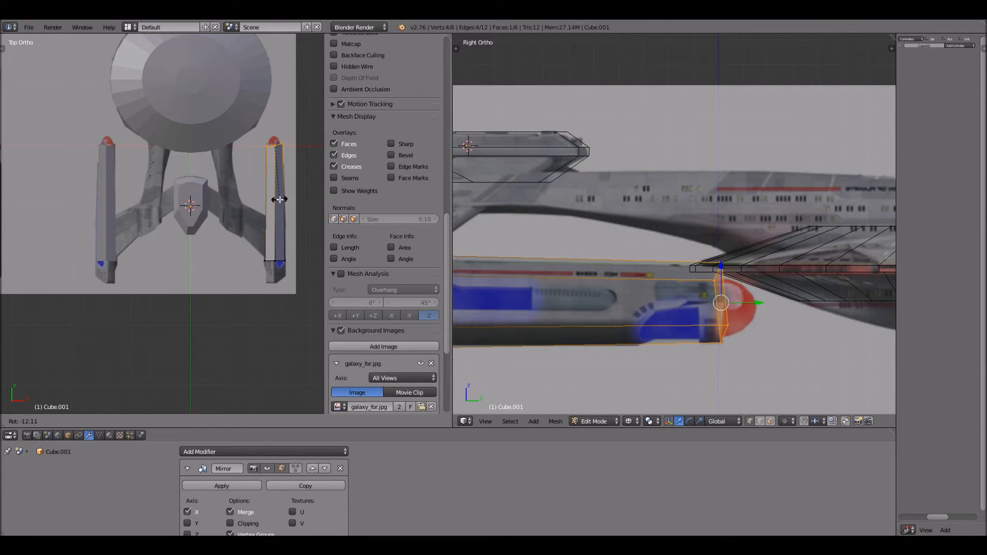
key("Escape")
key("a")
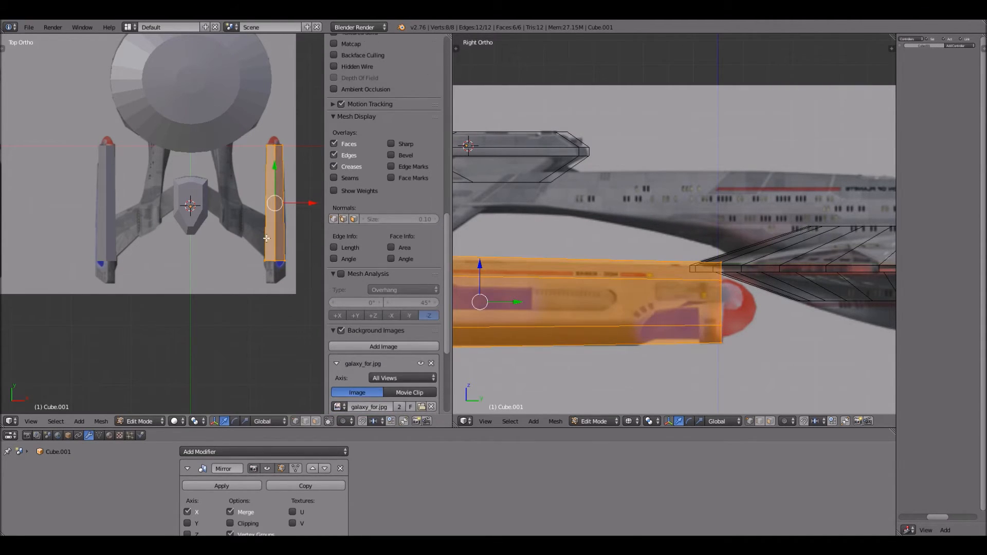
key("r")
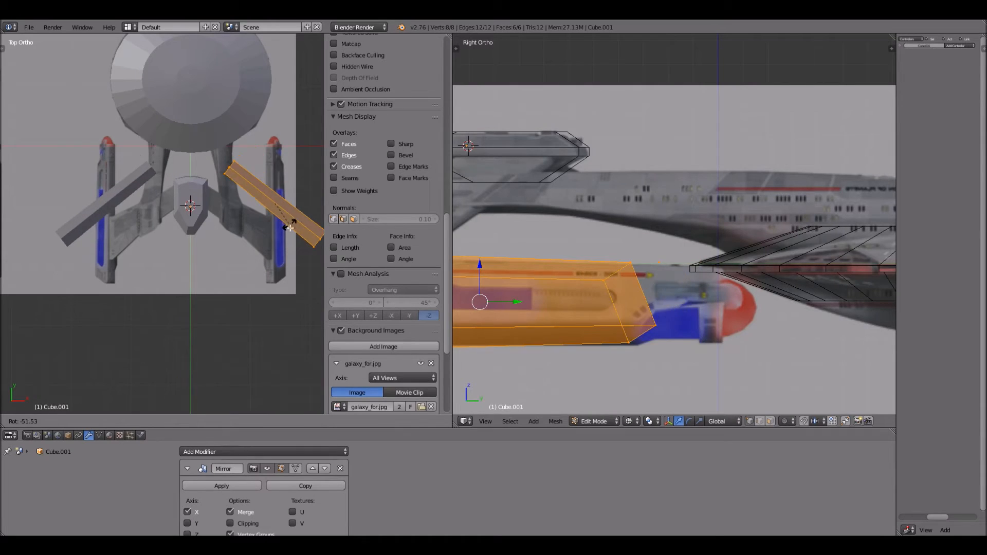
key("Escape")
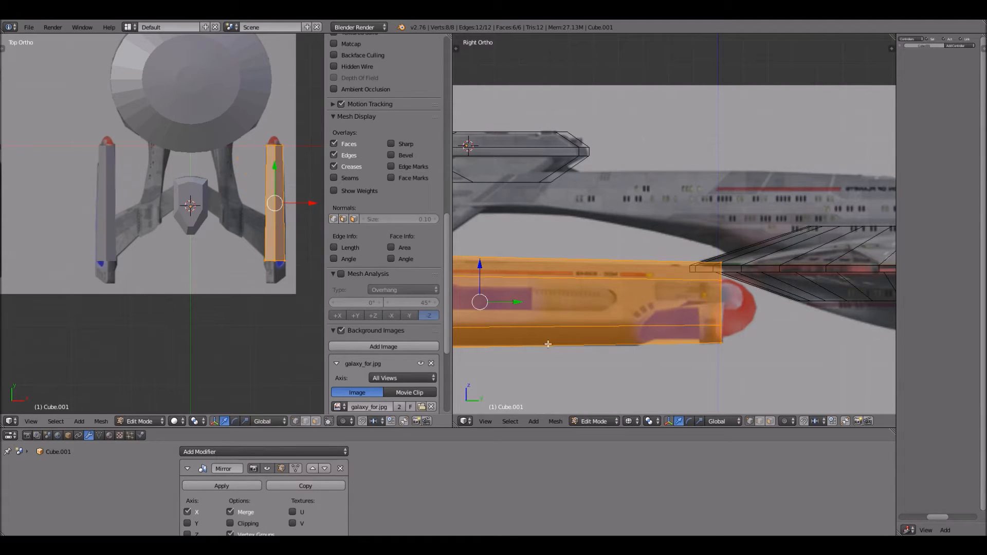
left_click(728, 424)
left_click(726, 398)
key("r")
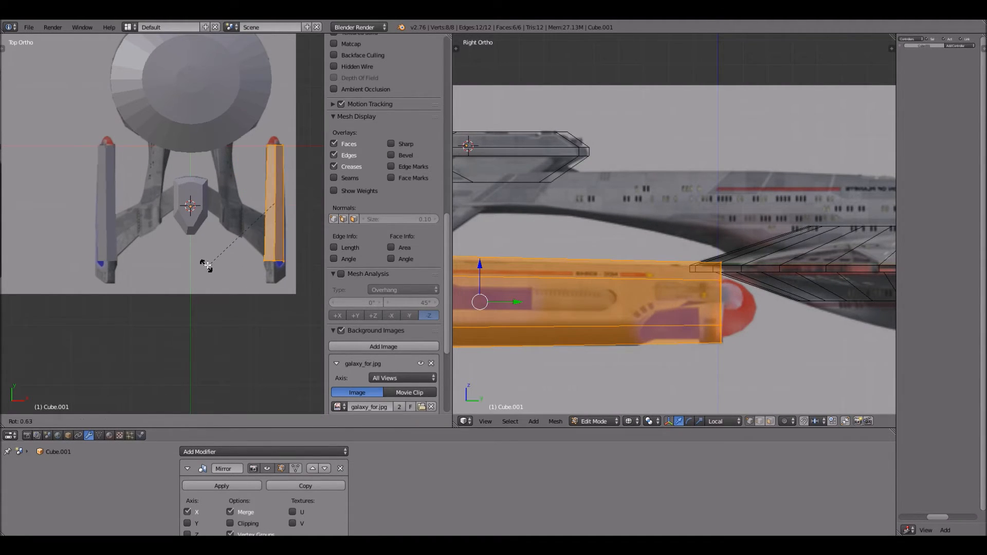
key("Escape")
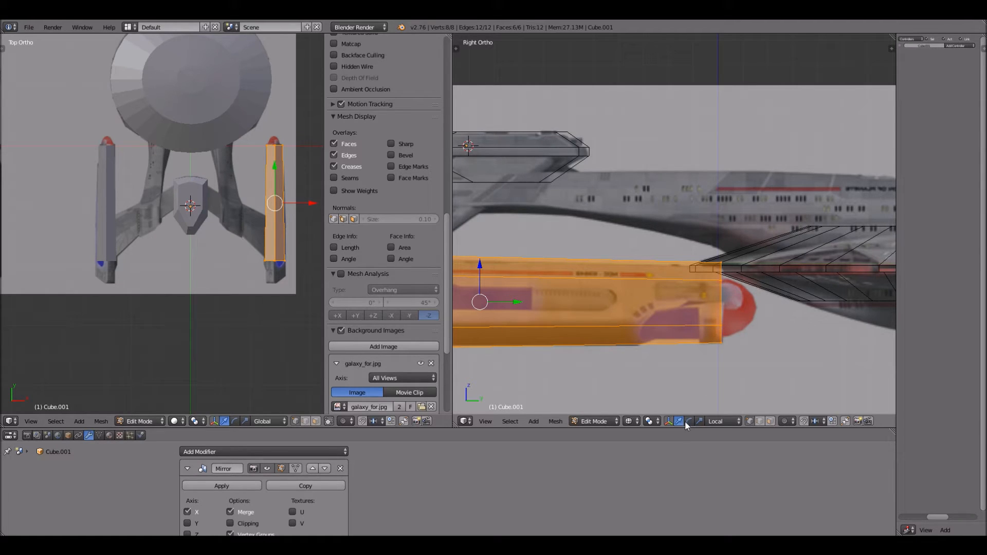
Set the side viewport's transform orientation to Normal
left_click(719, 421)
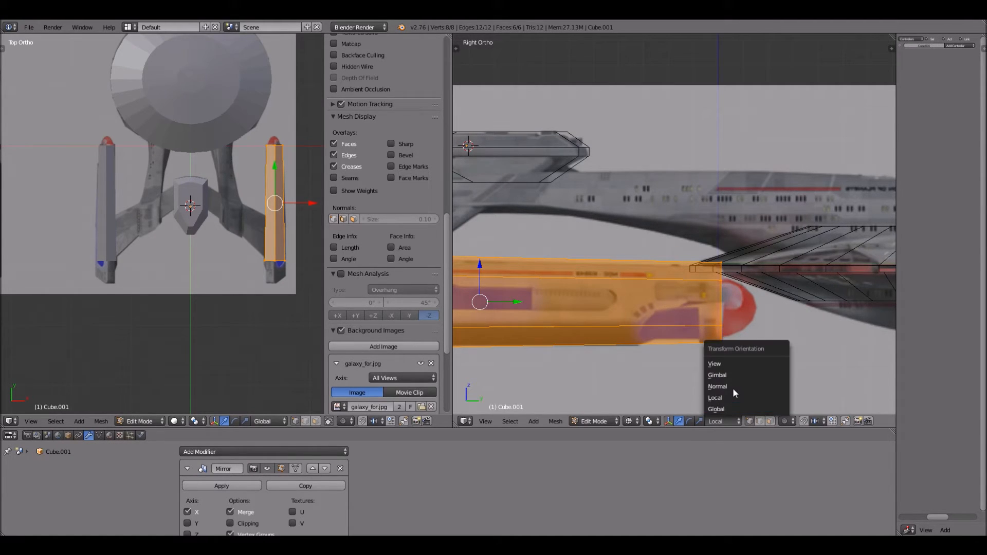
left_click(732, 386)
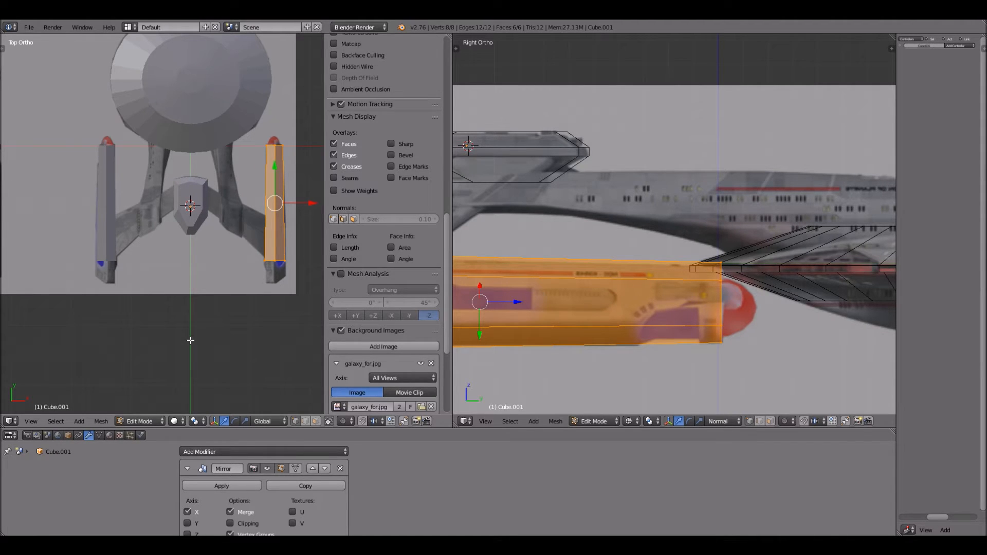
left_click(147, 421)
left_click(148, 409)
key("r")
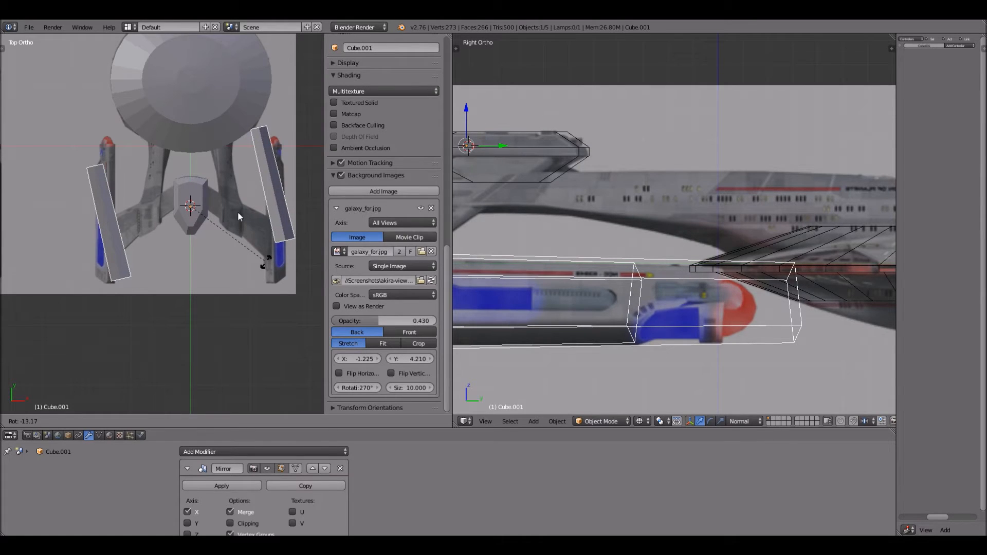
right_click(135, 399)
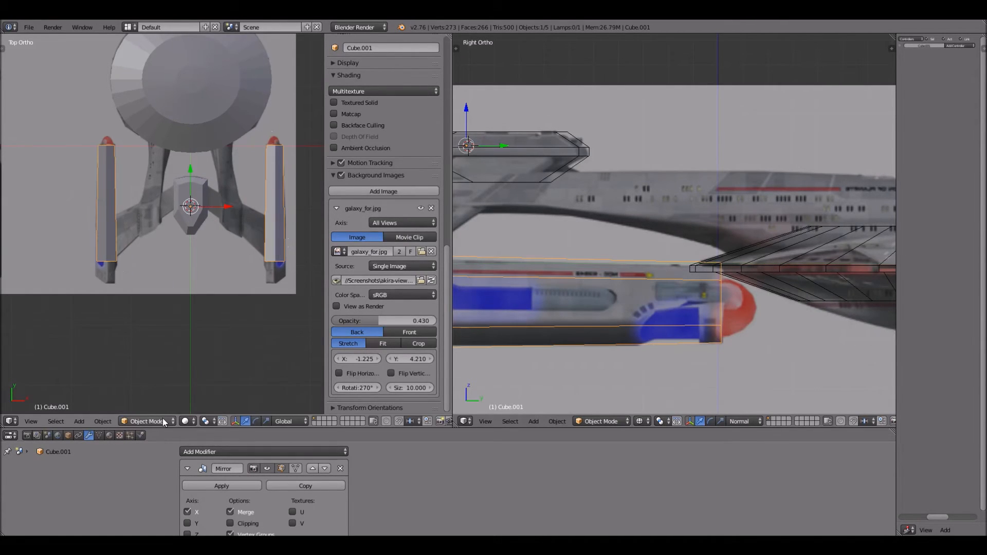
left_click(163, 421)
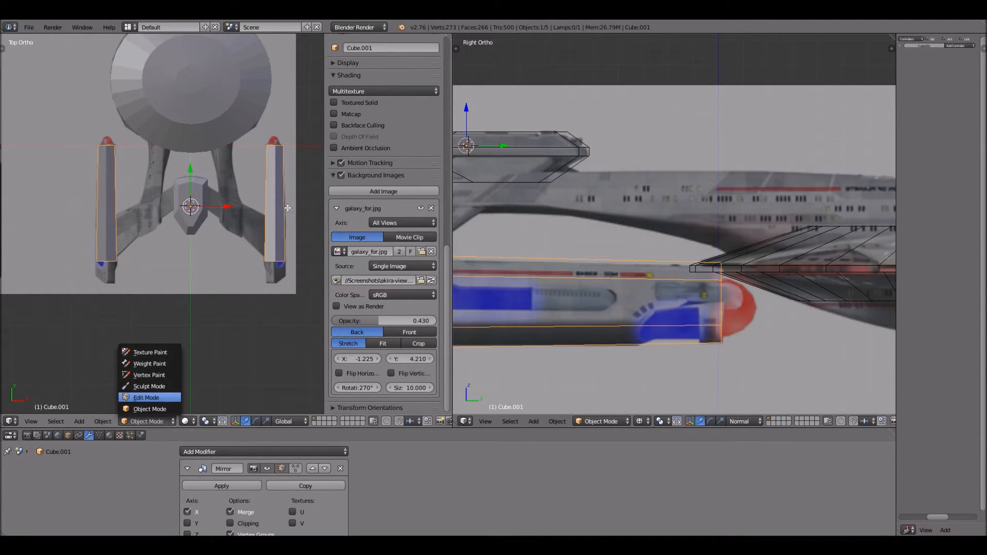
key("Tab")
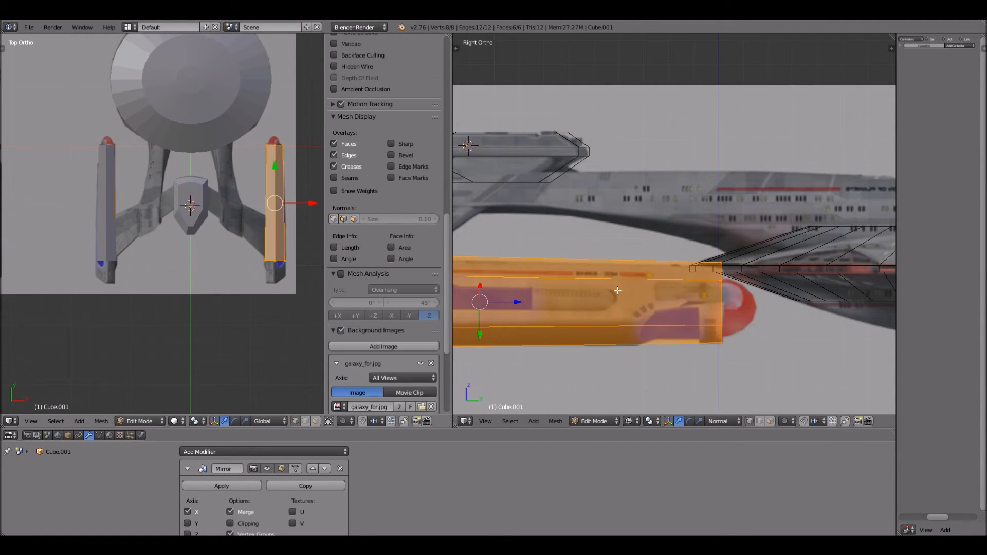
Select the nacelle mesh's rear-end vertices and move them about -0.38 along global Y to the reference nacelle's rear edge
scroll(669, 285, "down", 3)
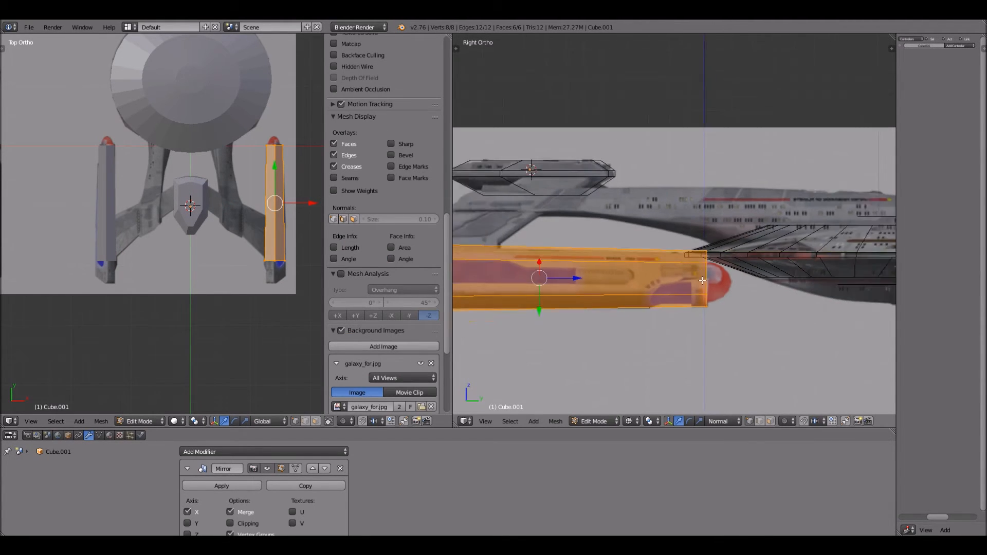
middle_click_drag(619, 303, 840, 265, "shift")
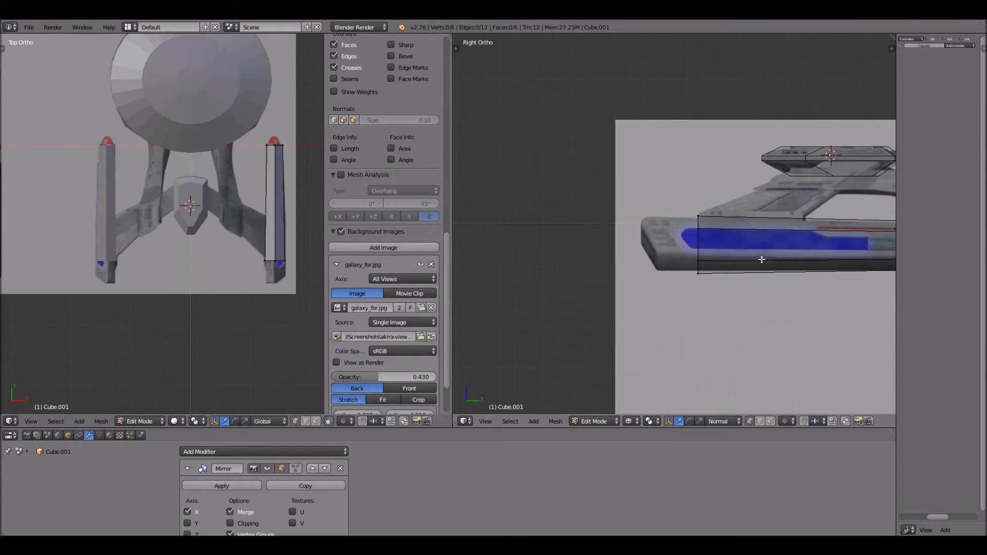
key("b")
left_click_drag(641, 182, 709, 353)
key("g")
key("y")
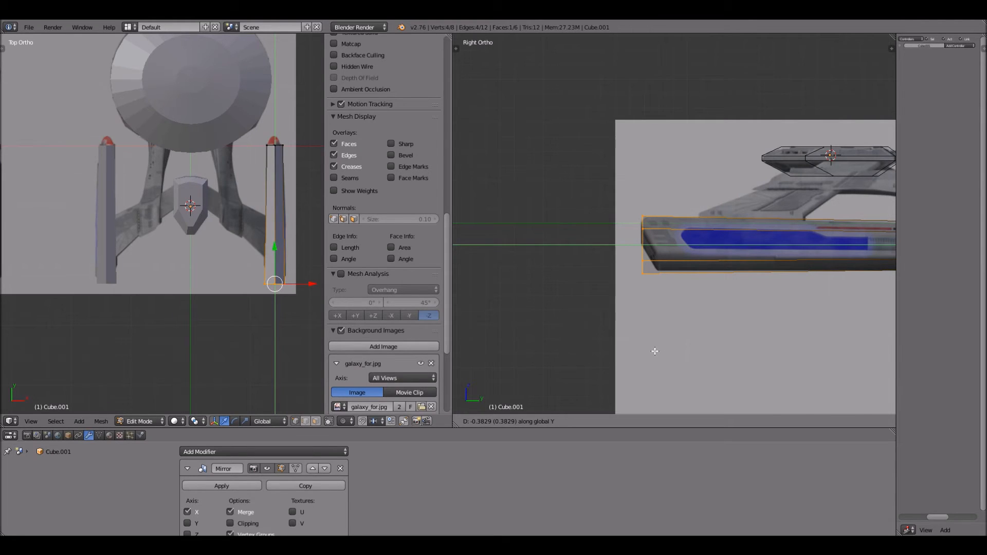
left_click(655, 351)
Move the nacelle's two lower rear vertices forward along global Y to slope the rear end like the side reference
key("a")
key("b")
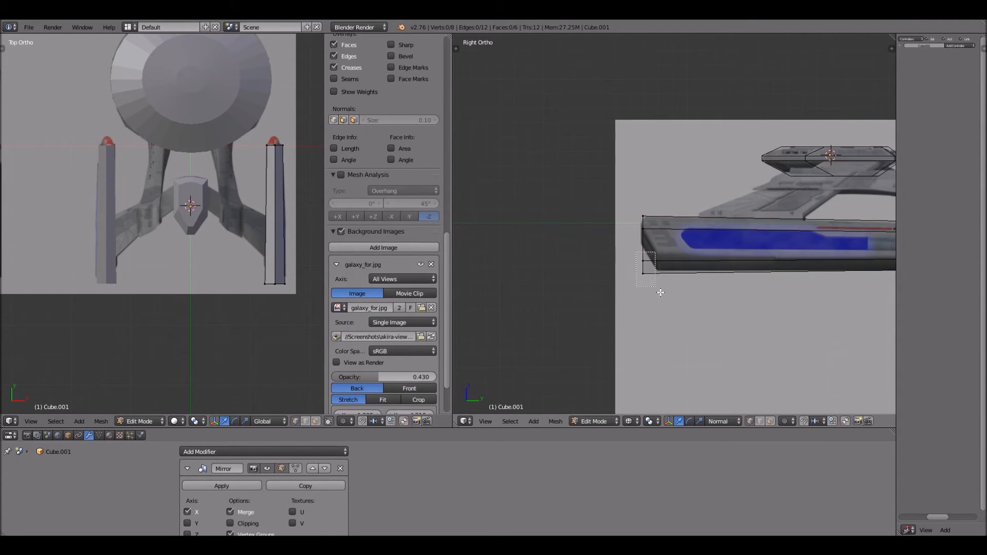
left_click_drag(659, 290, 659, 291)
key("g")
key("y")
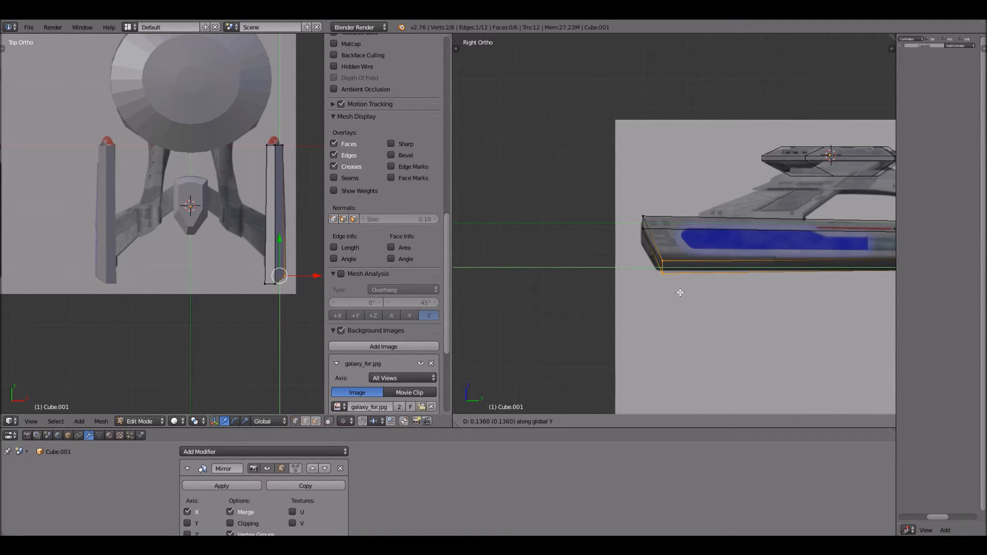
left_click(704, 271)
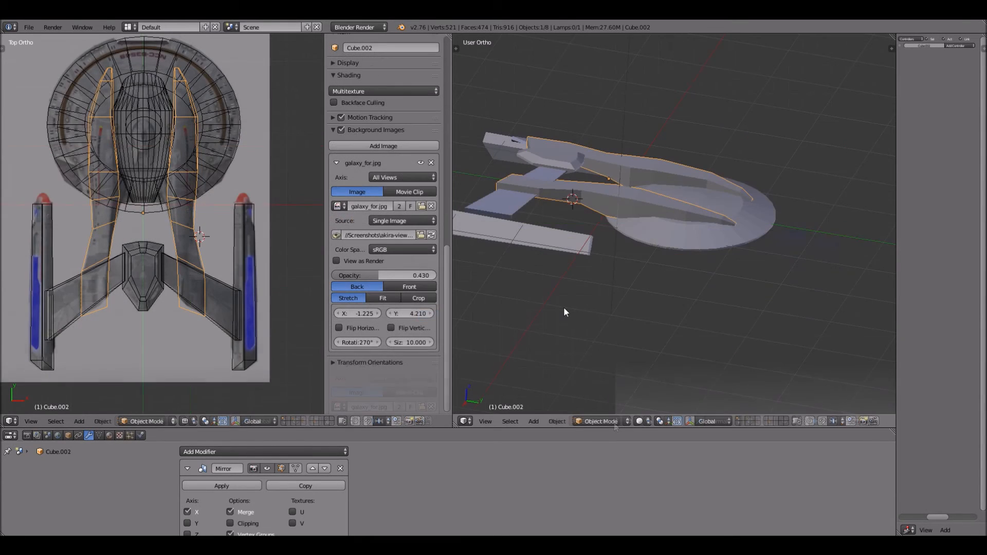
key("KP_3")
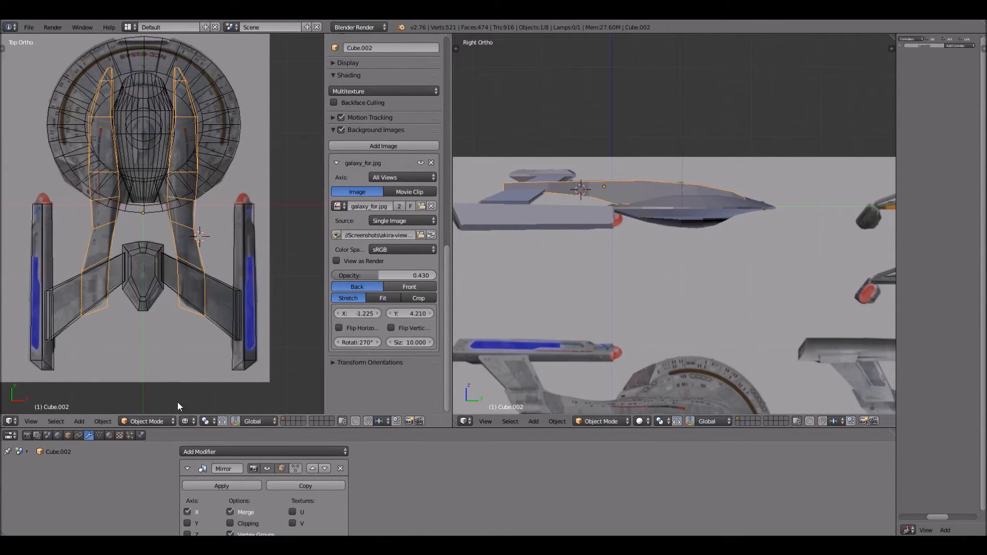
left_click(172, 418)
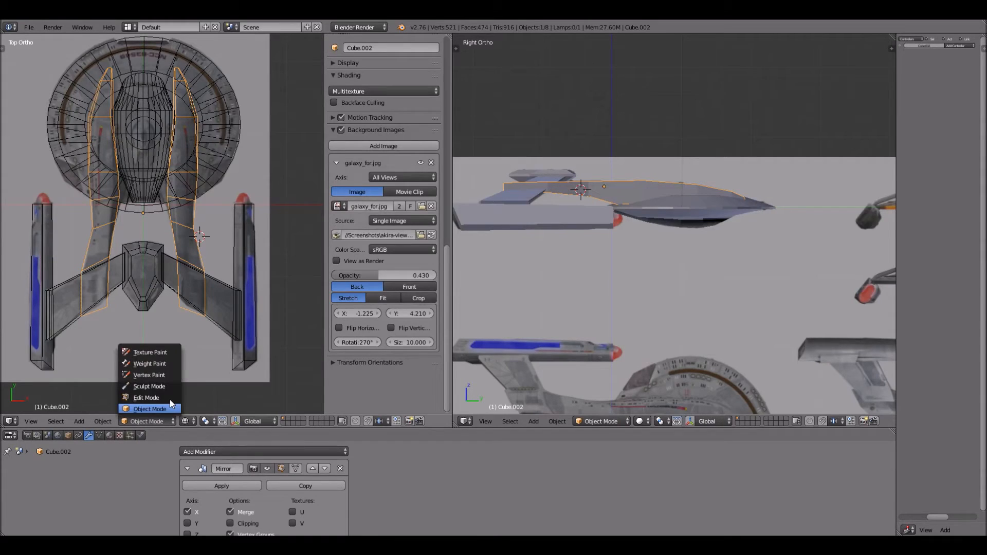
left_click(185, 422)
left_click(186, 421)
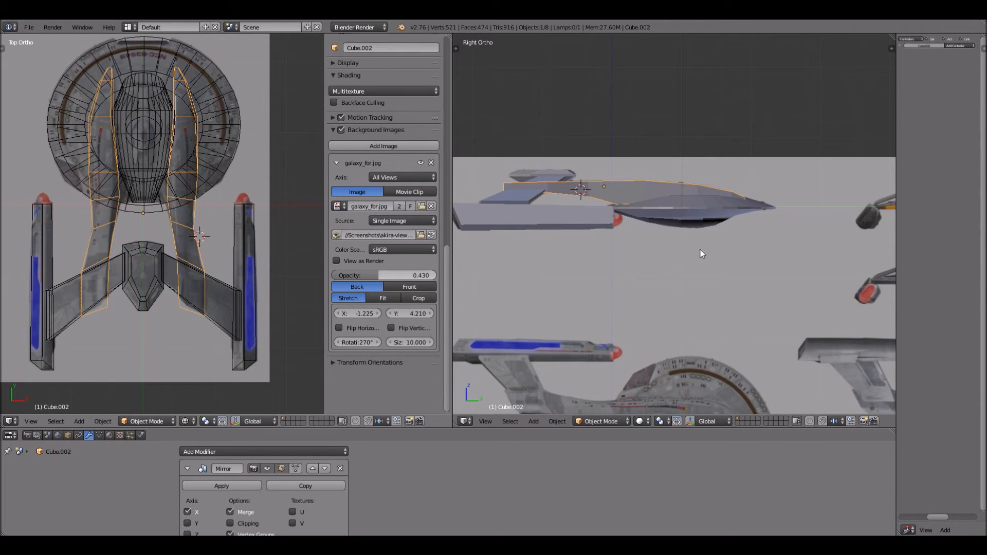
scroll(616, 233, "up", 2)
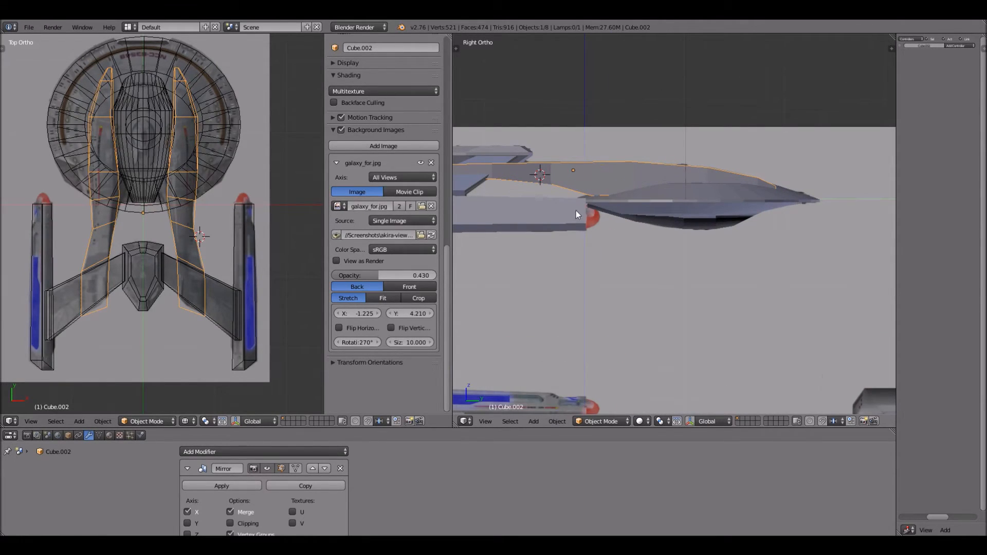
scroll(616, 155, "up", 2)
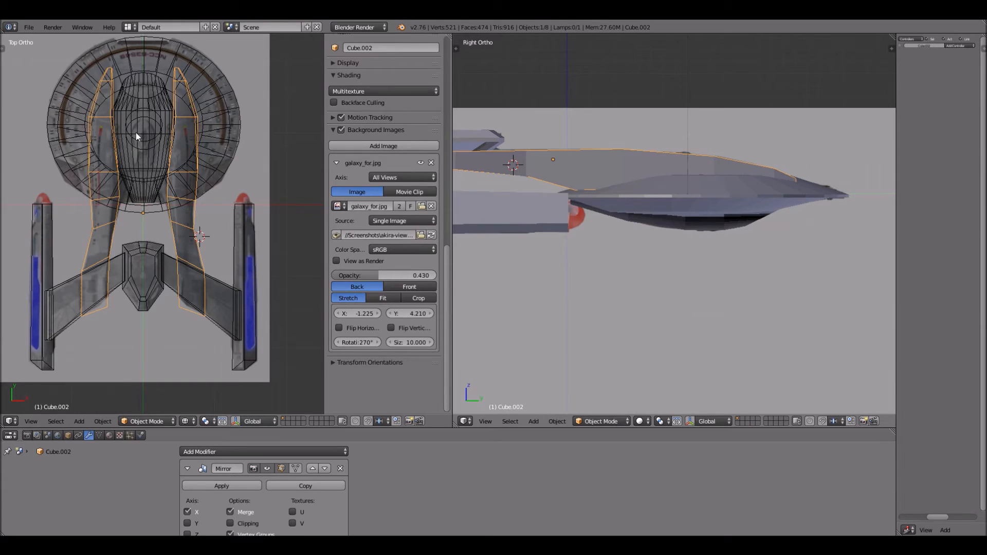
Inspect the assembled ship from above, below and the front, checking how the hull booms meet the saucer
middle_click_drag(717, 313, 765, 279)
scroll(732, 313, "up", 5)
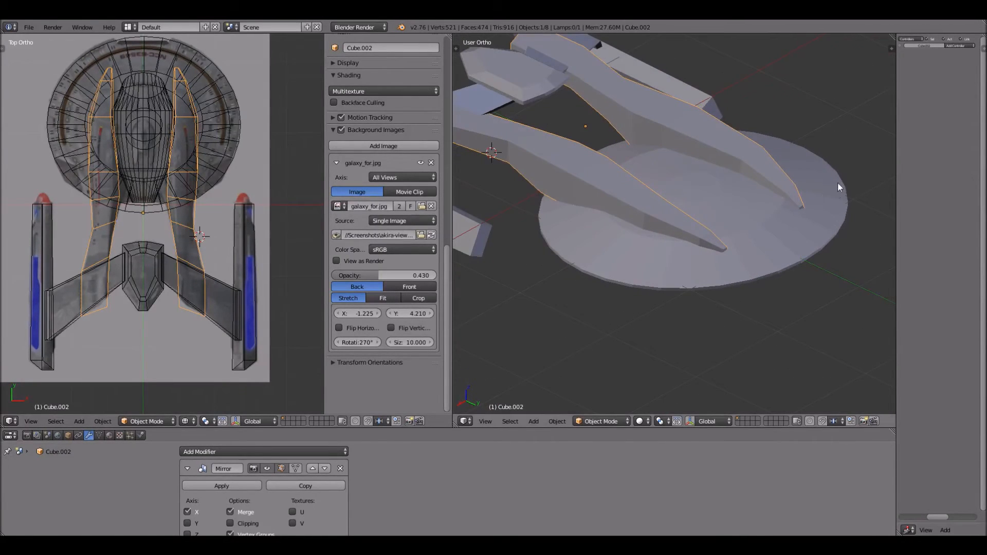
scroll(831, 189, "down", 3)
middle_click_drag(829, 190, 680, 111)
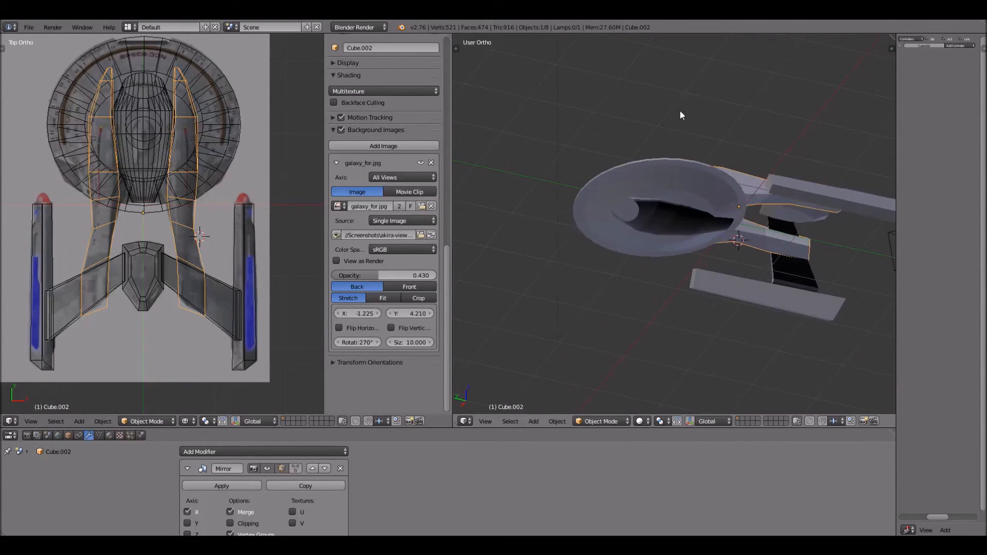
middle_click_drag(671, 211, 750, 251)
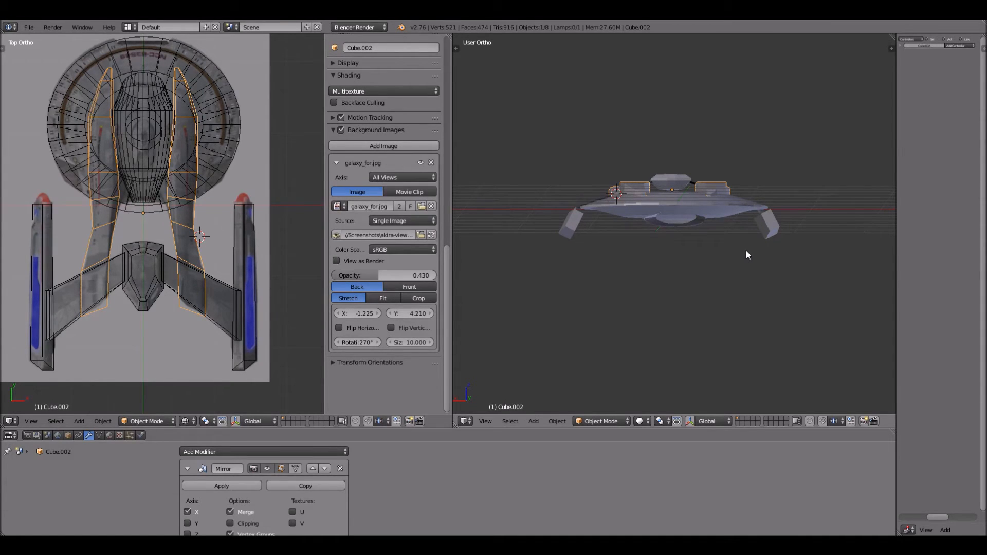
middle_click_drag(768, 215, 750, 267)
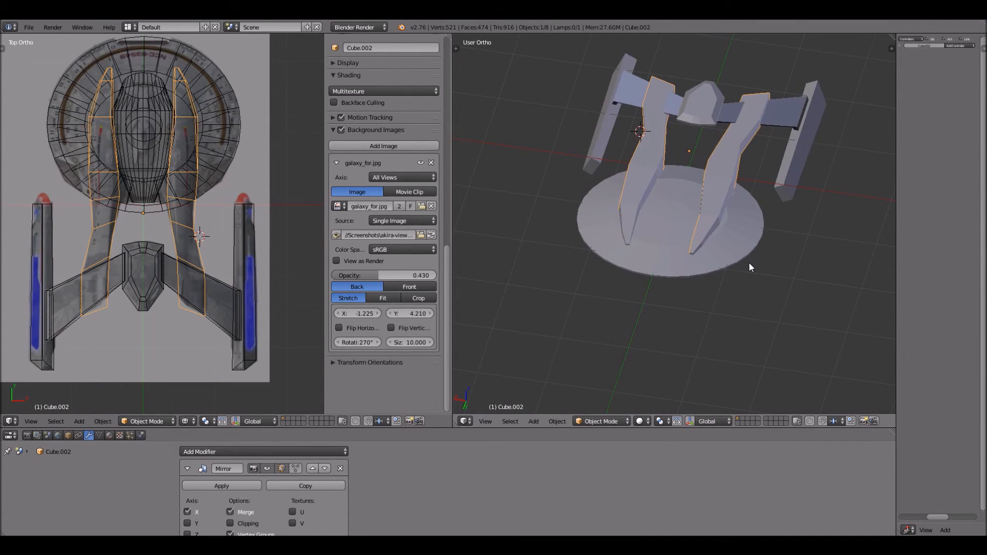
scroll(729, 260, "up", 2)
scroll(730, 265, "down", 4)
scroll(738, 278, "up", 5)
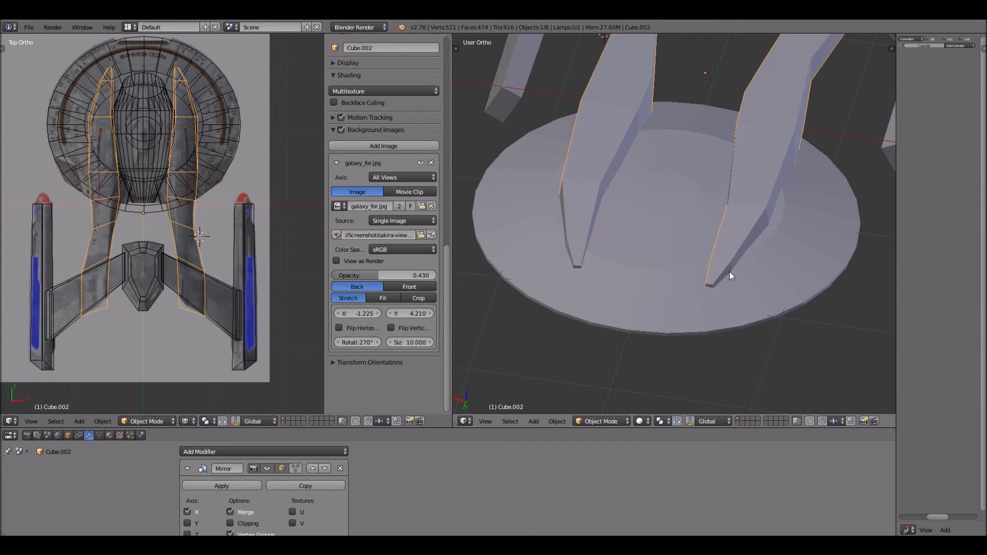
scroll(750, 272, "down", 5)
scroll(733, 281, "down", 2)
middle_click_drag(721, 269, 763, 278)
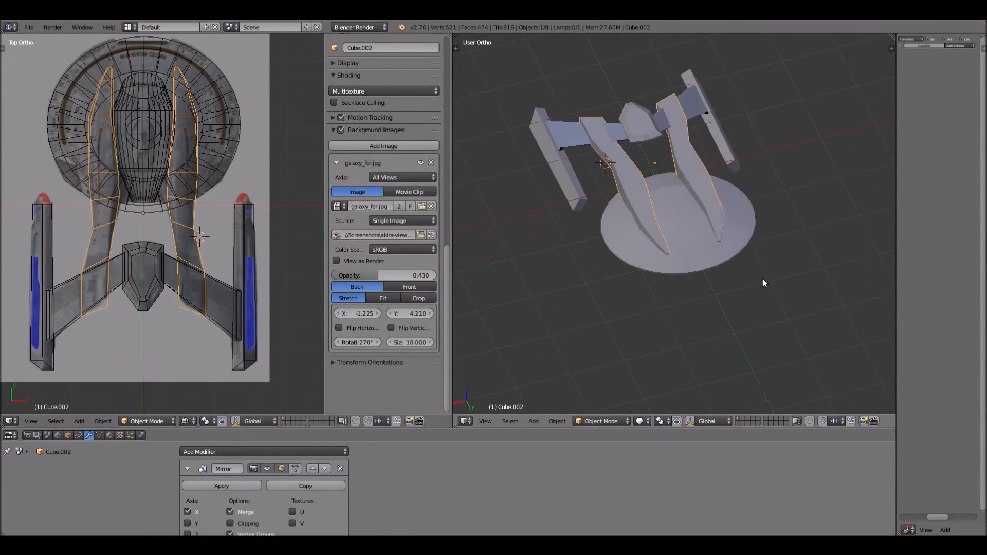
scroll(688, 338, "up", 5)
scroll(693, 332, "down", 5)
scroll(693, 331, "up", 3)
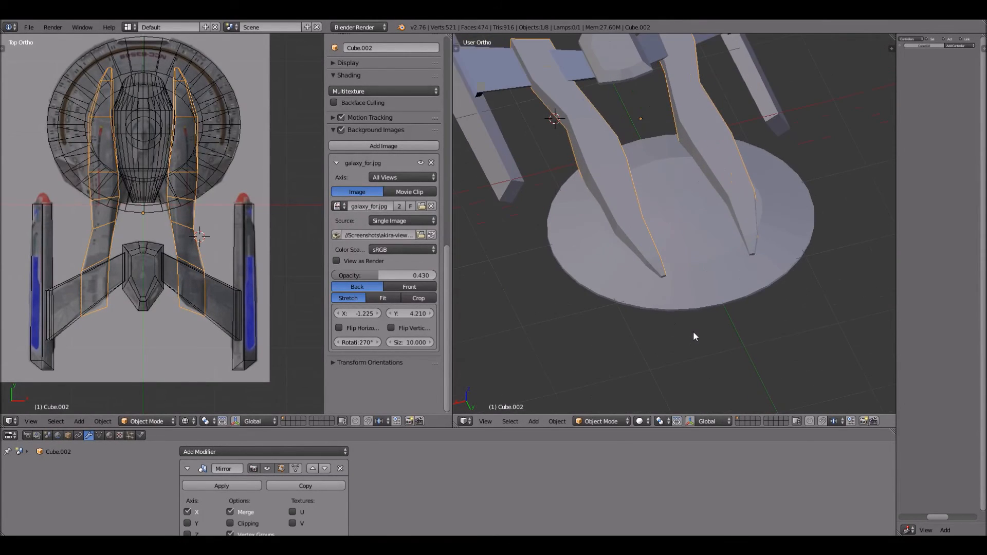
scroll(694, 332, "up", 1)
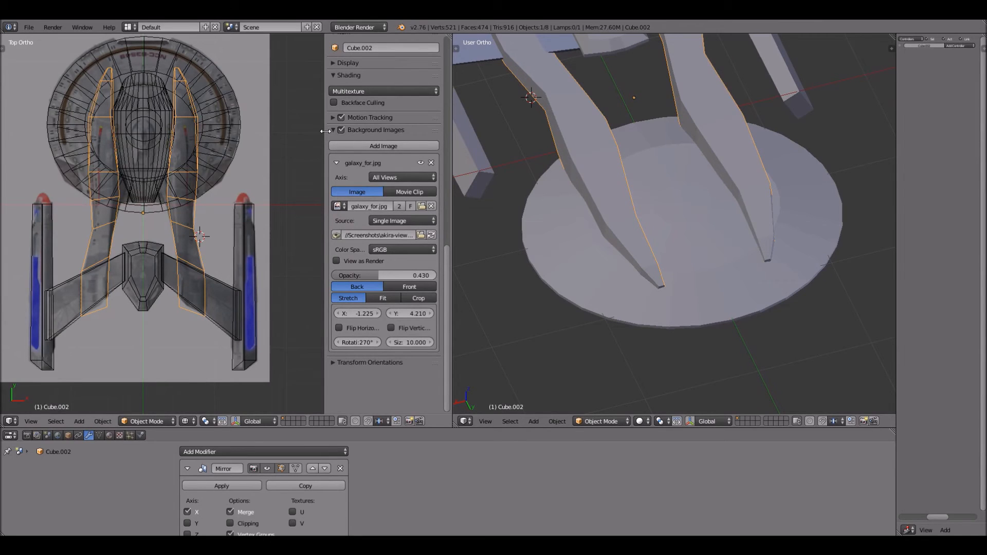
Hide the top view's background image settings and bring the reference sheet's shaded top view and front and rear views into sight
left_click_drag(327, 132, 483, 149)
scroll(308, 141, "down", 2)
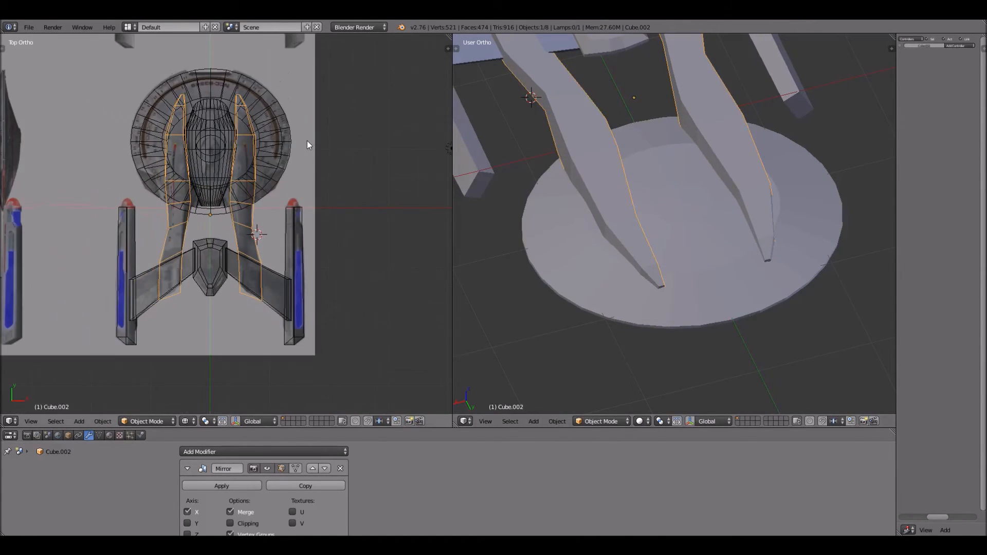
scroll(307, 145, "down", 1)
scroll(226, 170, "down", 2)
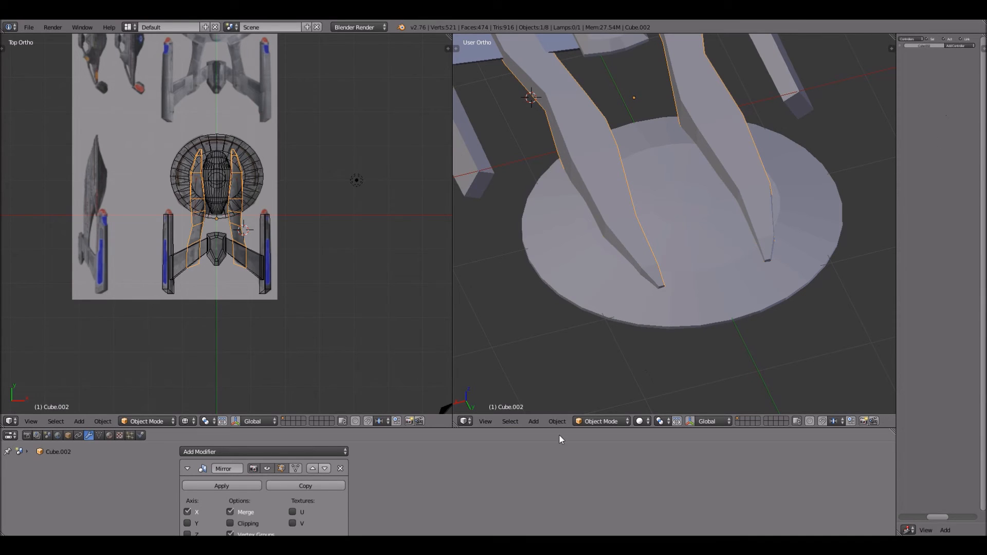
scroll(293, 163, "down", 1)
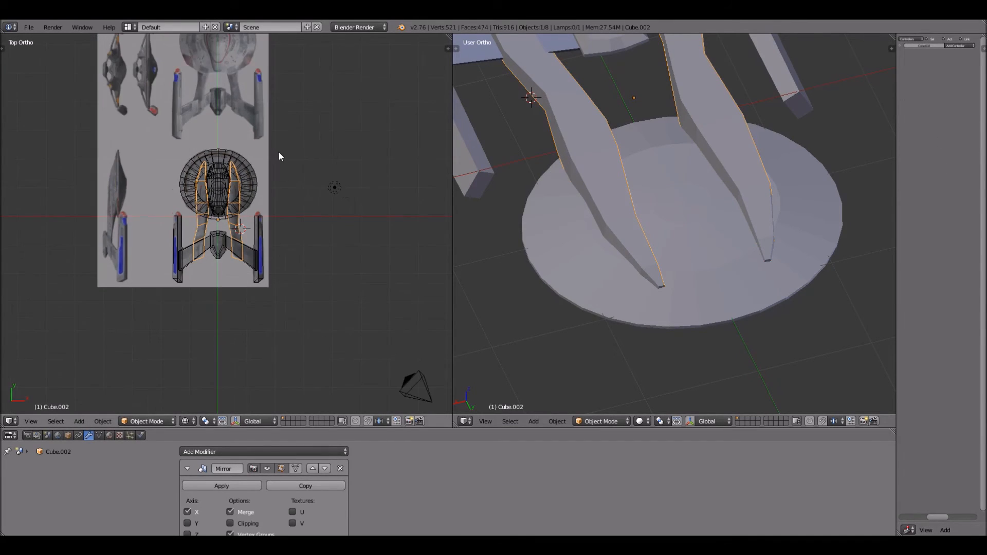
scroll(279, 151, "up", 4)
scroll(280, 153, "down", 1)
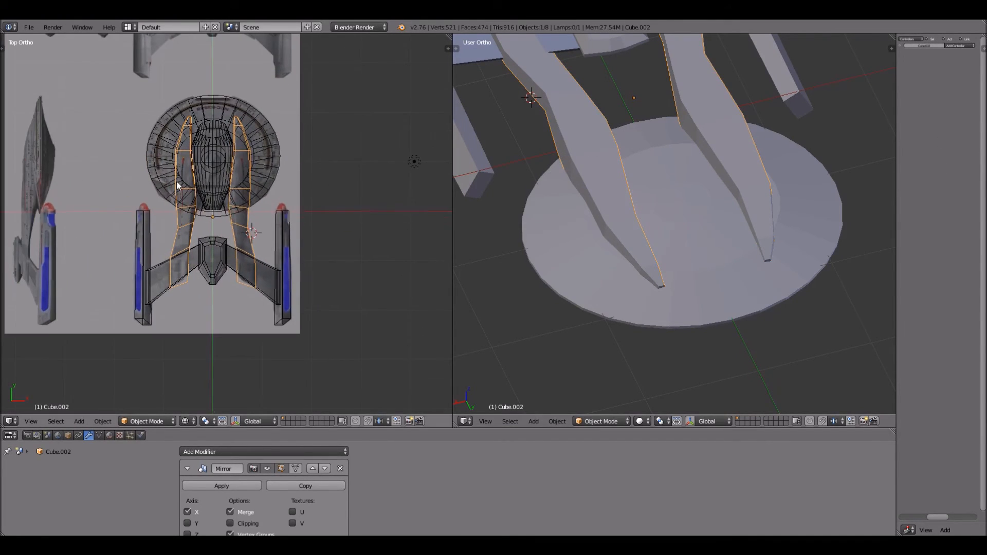
middle_click_drag(149, 135, 230, 259, "shift")
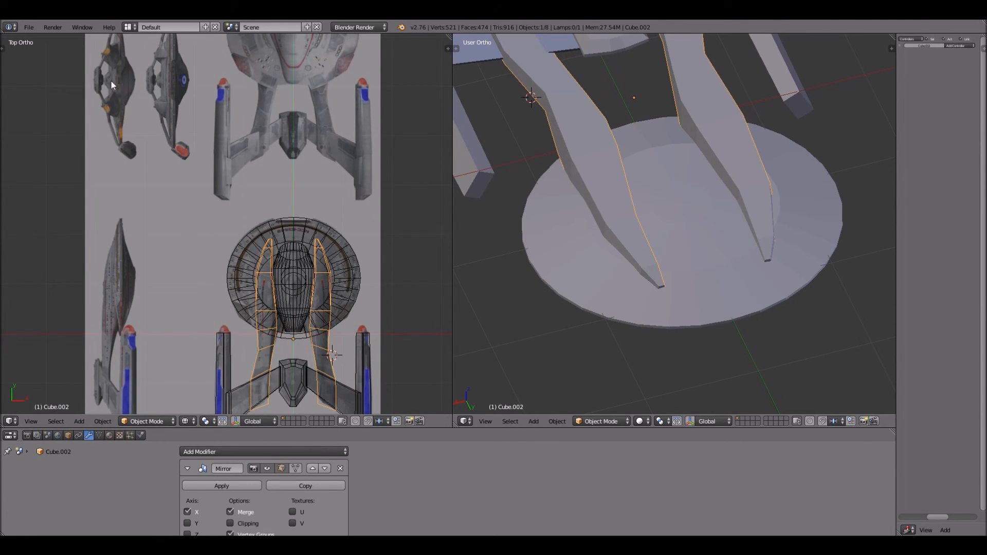
middle_click_drag(301, 66, 267, 173, "shift")
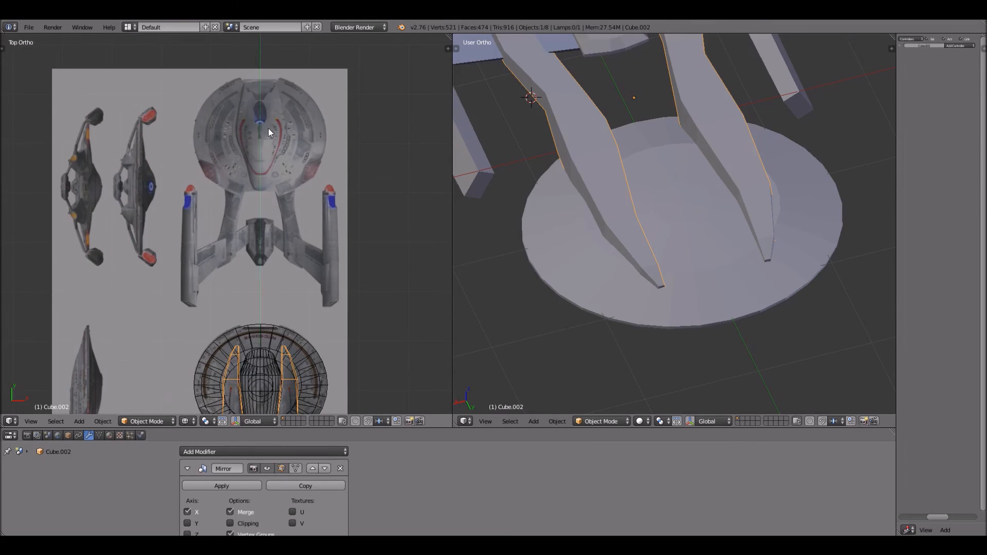
Examine the rear pod and its pylon connections up close from several angles against the reference sheet
scroll(710, 238, "down", 2)
scroll(705, 247, "up", 3)
scroll(705, 247, "down", 3)
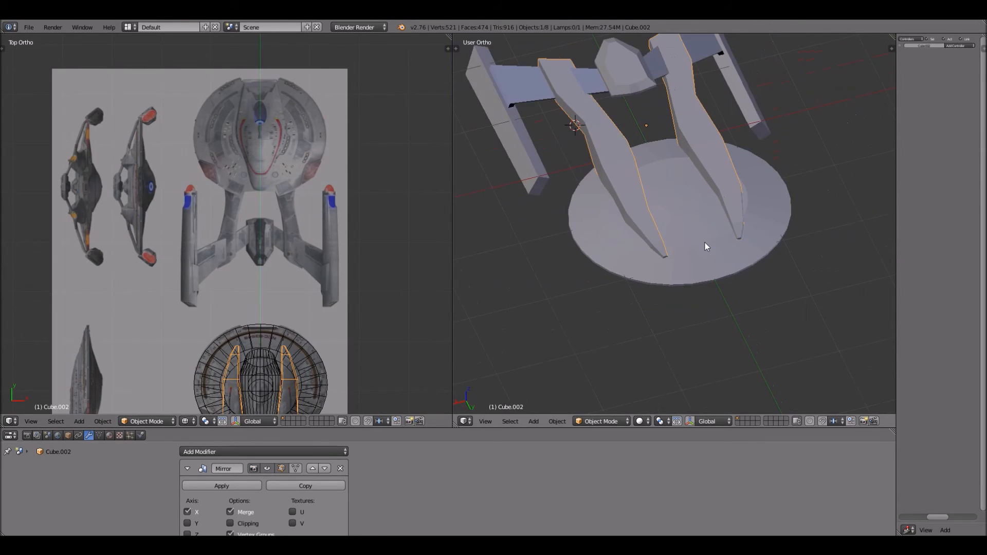
middle_click_drag(671, 236, 652, 174)
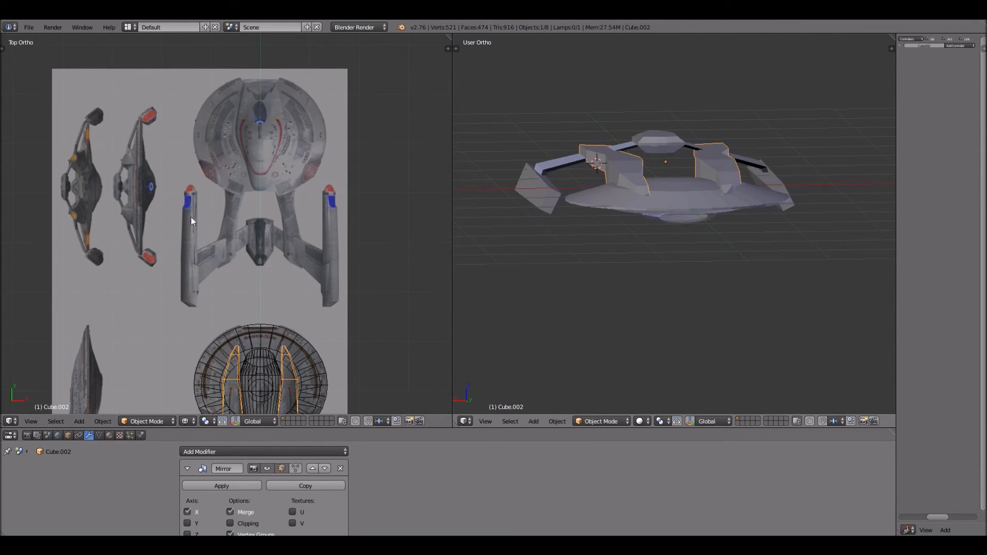
middle_click_drag(683, 216, 621, 209)
scroll(621, 210, "up", 3)
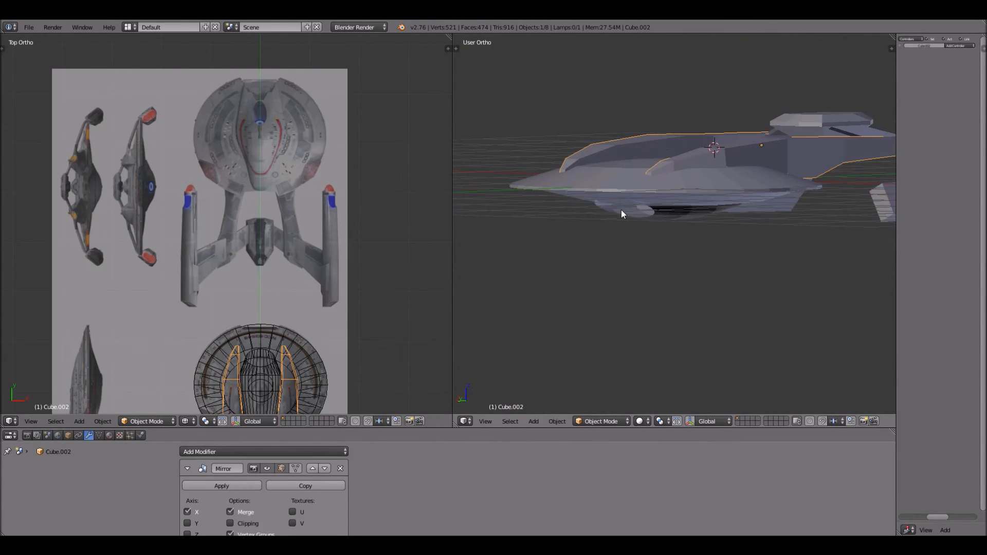
middle_click_drag(835, 179, 815, 197)
middle_click_drag(671, 136, 676, 174)
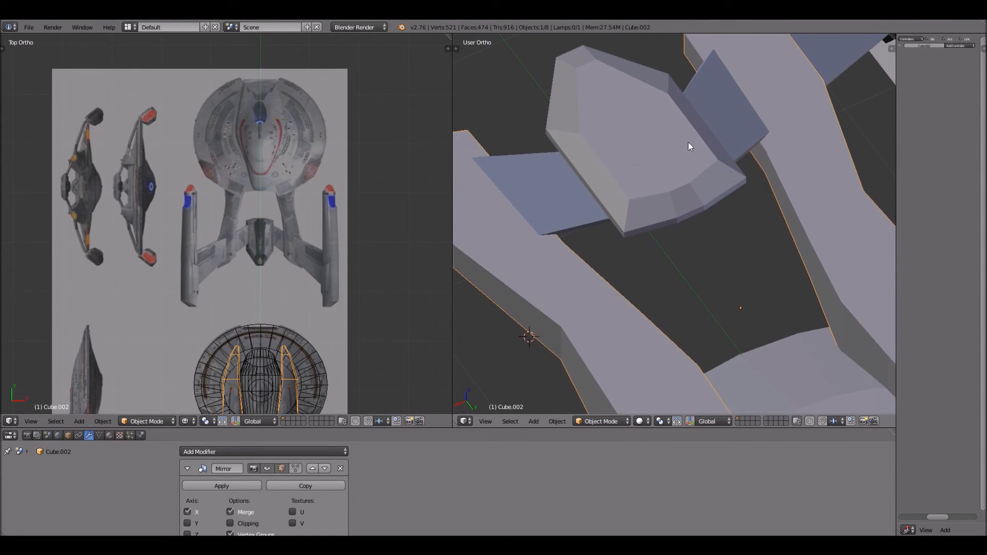
scroll(751, 291, "down", 6)
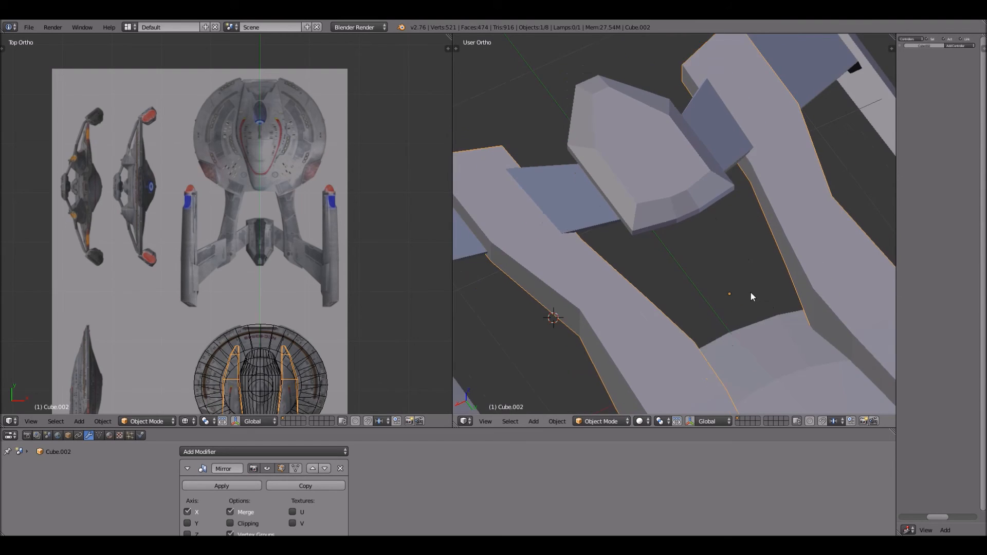
middle_click_drag(745, 297, 680, 234)
scroll(689, 240, "up", 5)
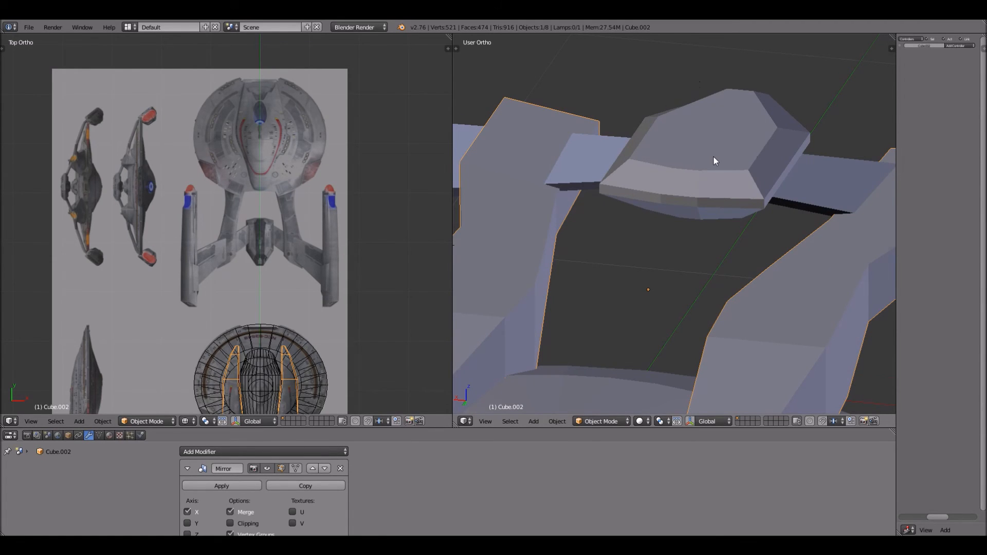
scroll(714, 158, "down", 4)
scroll(696, 211, "up", 4)
scroll(657, 149, "down", 5)
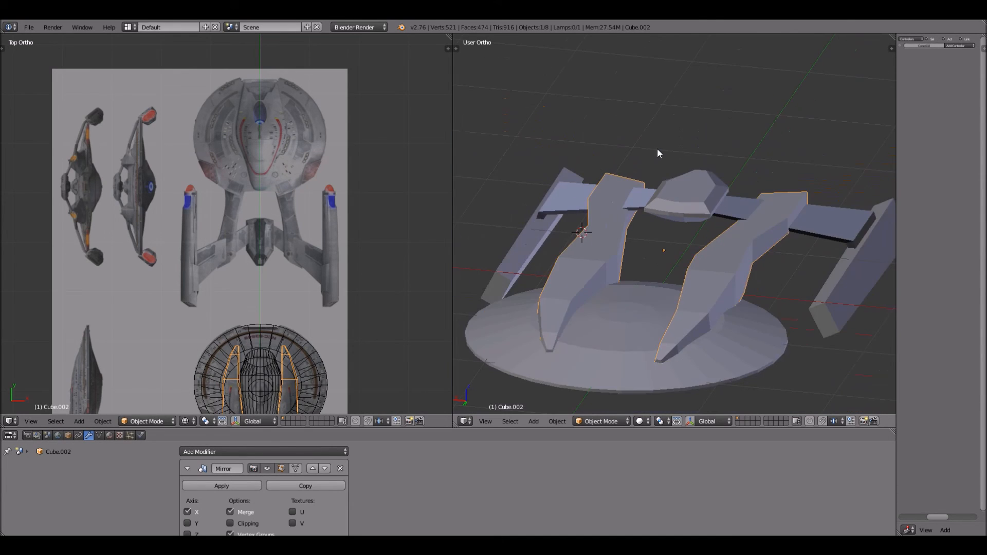
Examine the hull booms along the saucer from above and from the front, comparing their shape with the reference
scroll(671, 308, "up", 5)
scroll(668, 298, "down", 2)
middle_click_drag(638, 311, 707, 248)
scroll(667, 226, "down", 3)
middle_click_drag(650, 301, 709, 271)
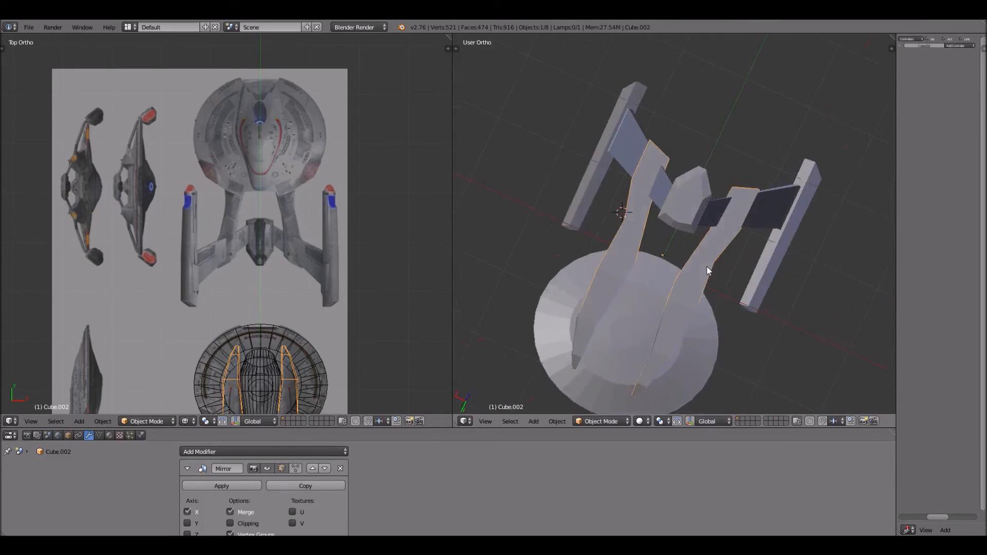
scroll(707, 273, "up", 4)
scroll(708, 273, "down", 4)
middle_click_drag(699, 317, 734, 238)
scroll(701, 281, "up", 3)
scroll(652, 288, "up", 3)
scroll(651, 287, "down", 2)
scroll(729, 234, "down", 1)
scroll(732, 230, "up", 5)
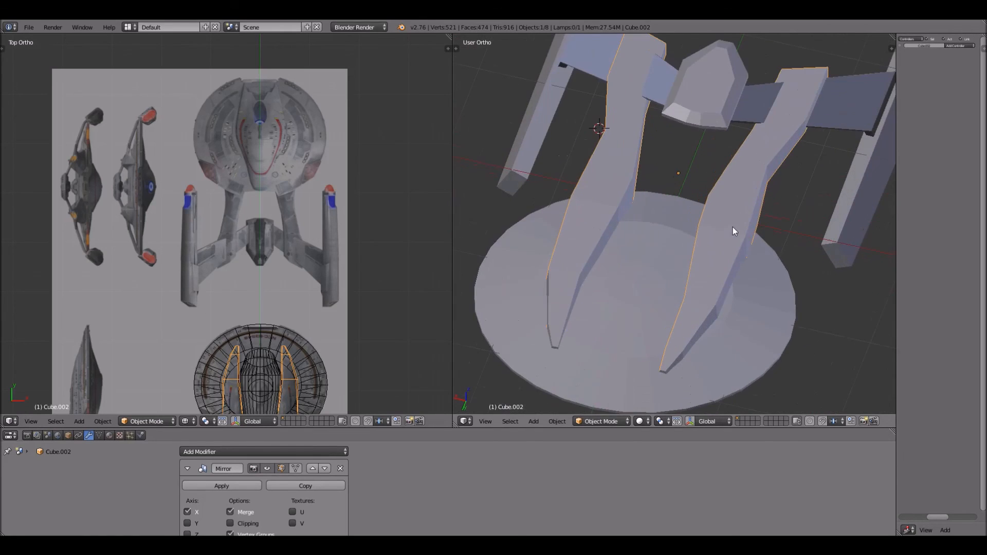
scroll(733, 227, "down", 3)
middle_click_drag(619, 238, 716, 206)
middle_click_drag(761, 154, 725, 213)
scroll(715, 216, "up", 2)
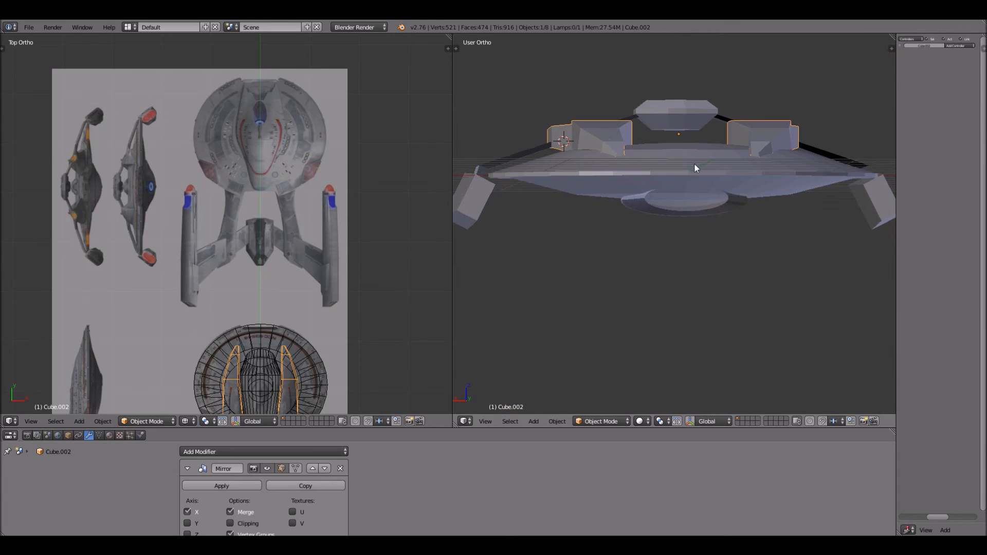
Review the whole ship's proportions from the side, rear and front, including nacelles, pylons, booms, pod and saucer
middle_click_drag(686, 160, 676, 214)
scroll(688, 185, "down", 2)
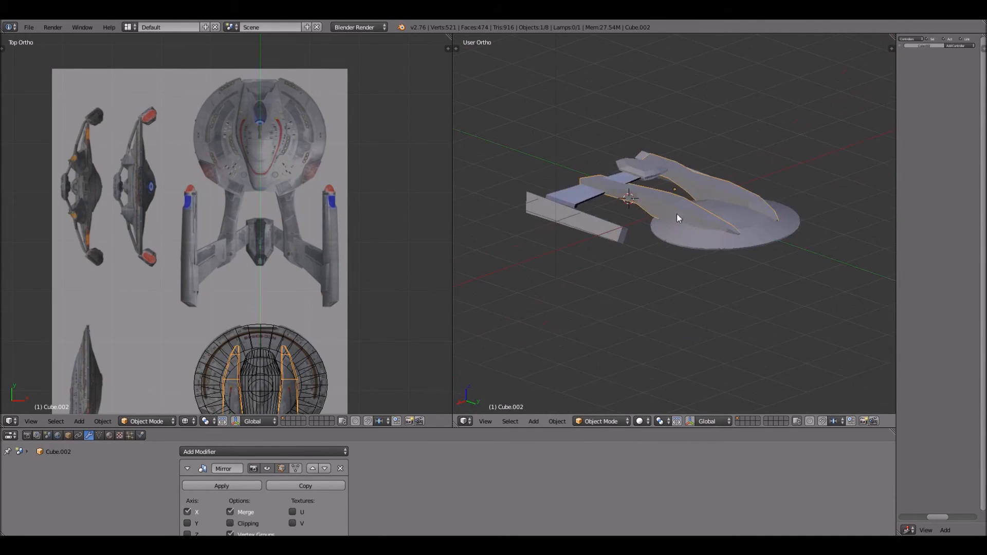
scroll(722, 257, "up", 6)
scroll(724, 247, "down", 3)
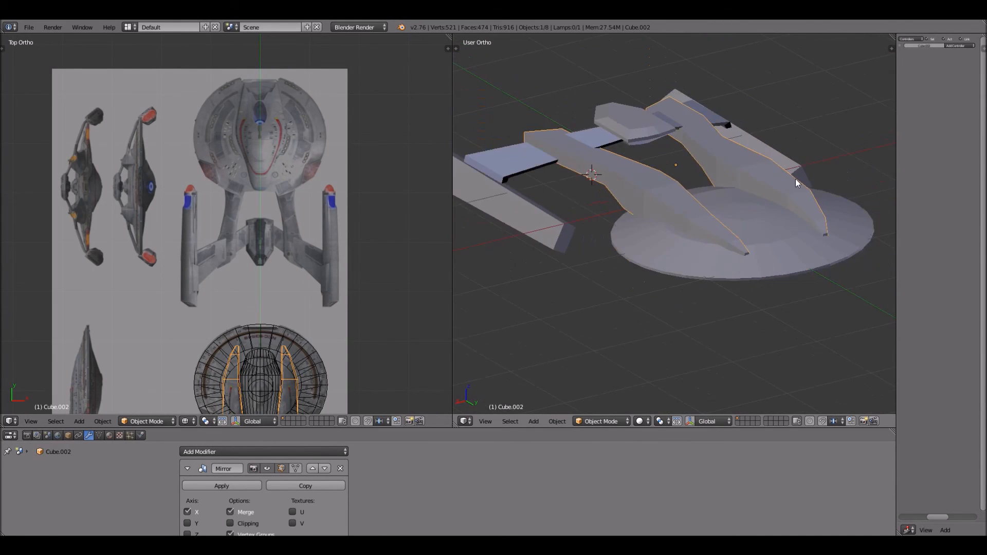
scroll(781, 201, "down", 1)
middle_click_drag(777, 224, 751, 231)
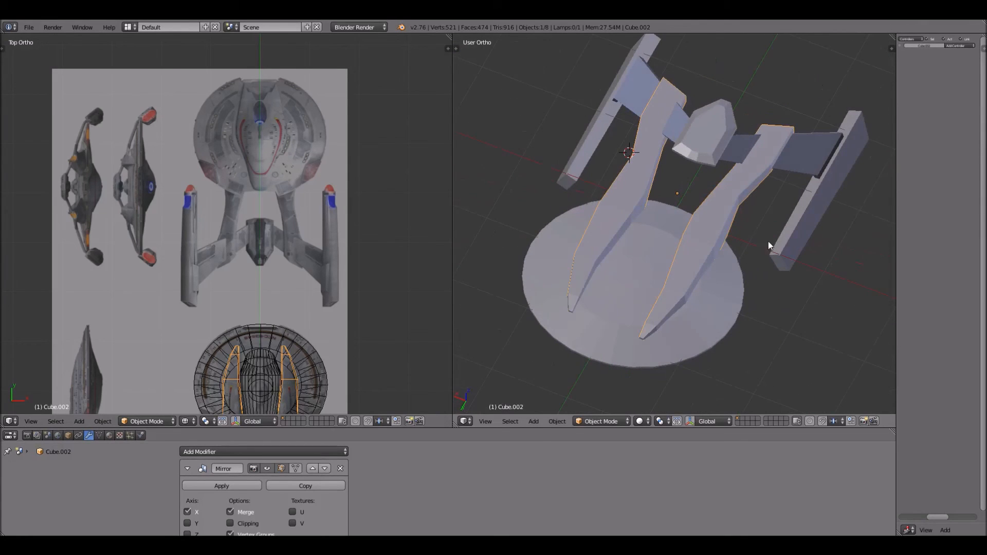
middle_click_drag(744, 284, 773, 308)
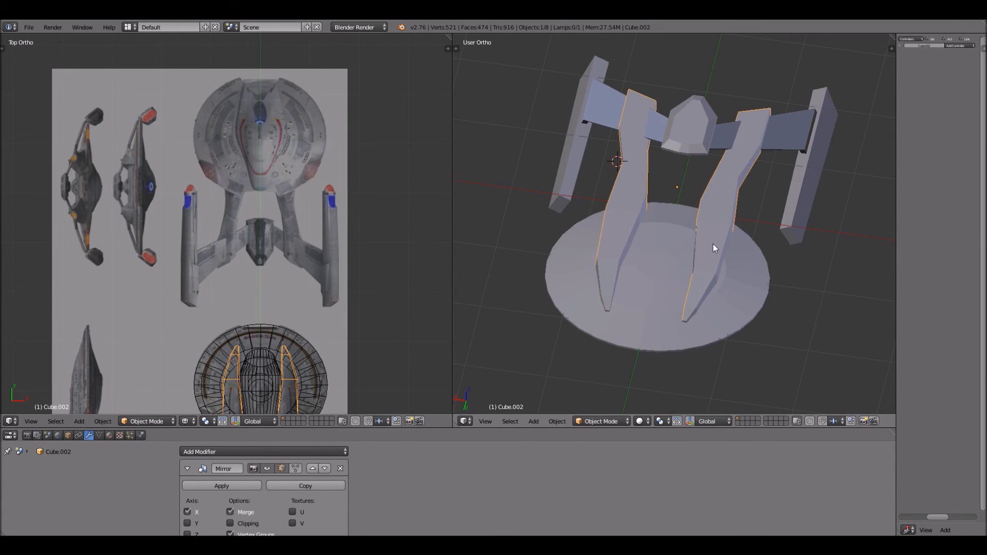
middle_click_drag(627, 230, 775, 221)
middle_click_drag(558, 281, 645, 245)
scroll(646, 245, "up", 2)
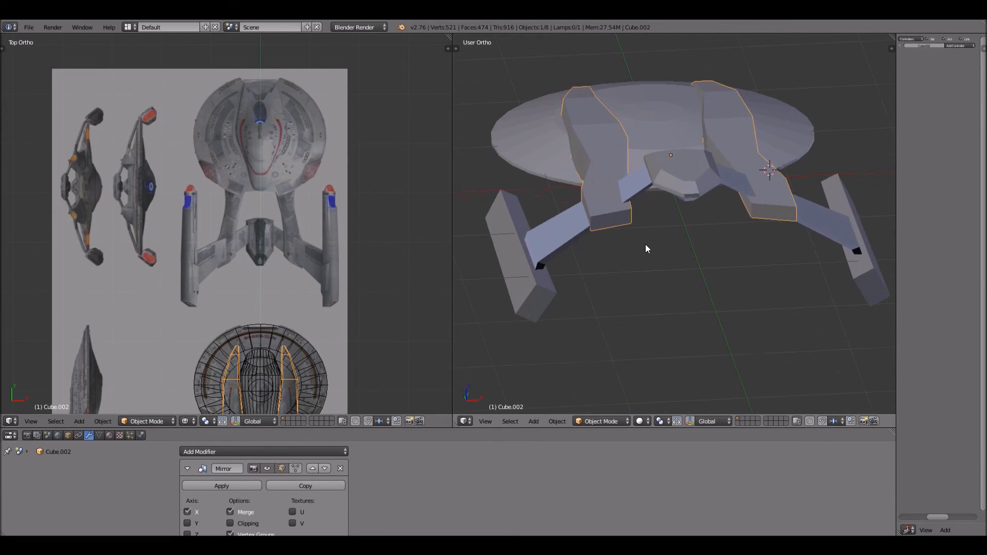
middle_click_drag(665, 198, 630, 267)
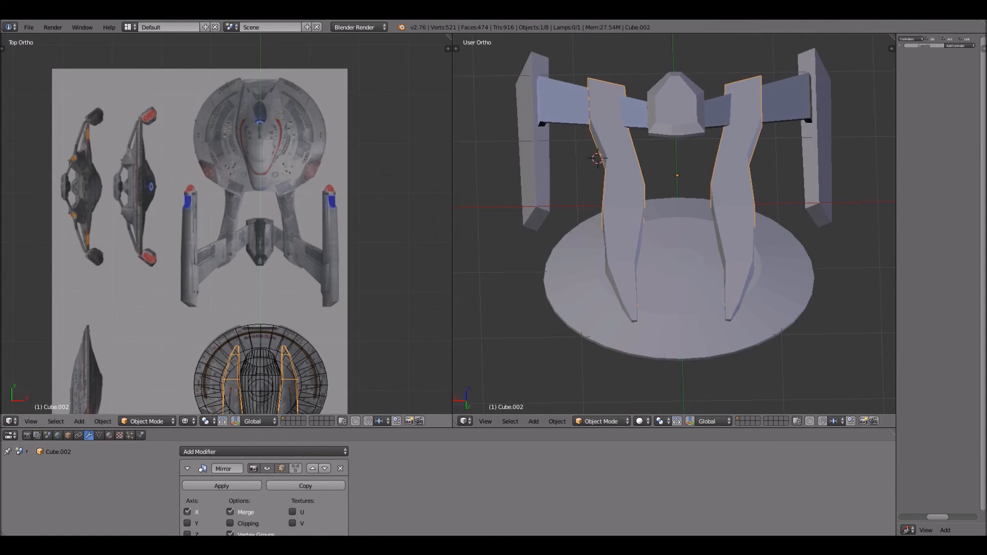